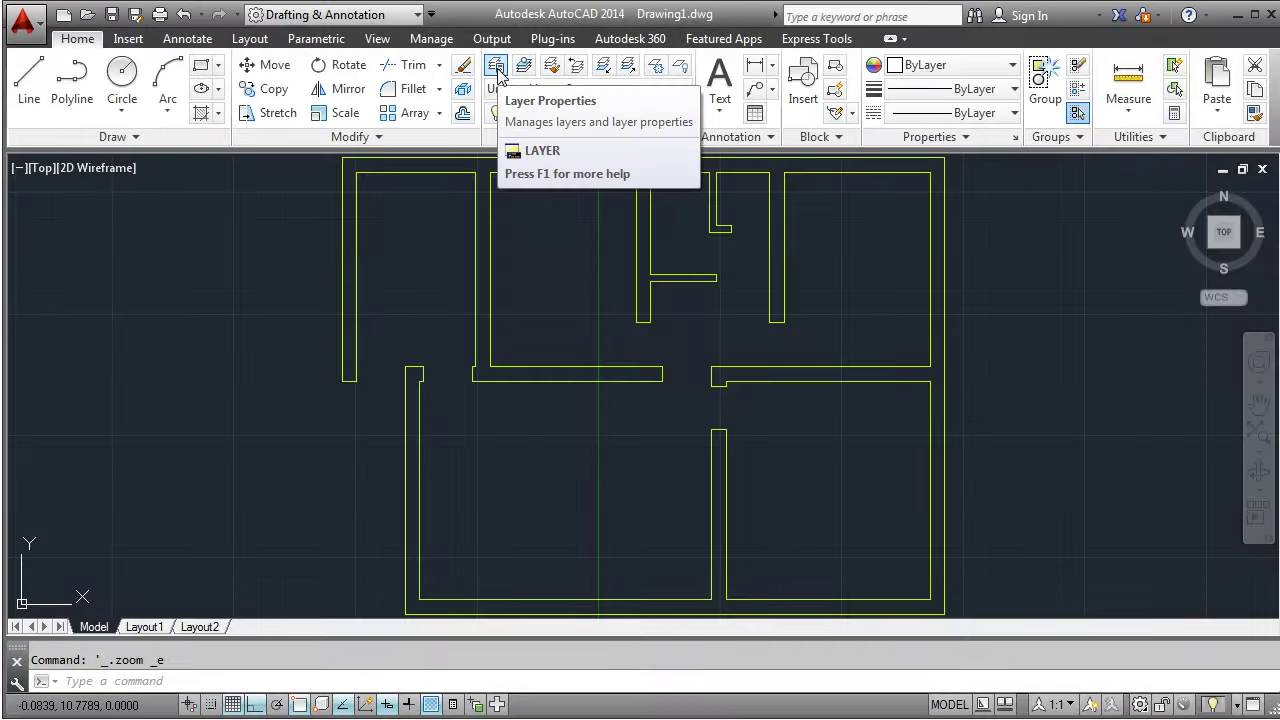
- In the Layer Properties Manager, delete the Door layer
click(497, 68)
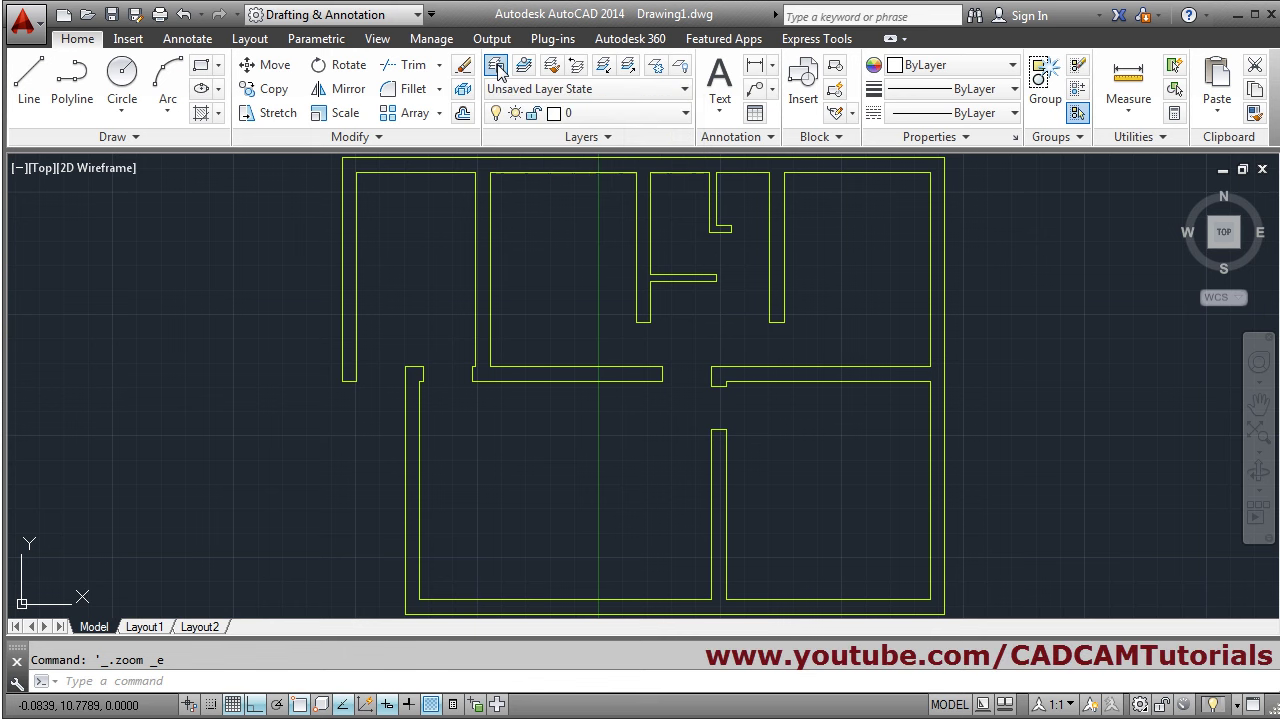
drag(1005, 302, 1018, 300)
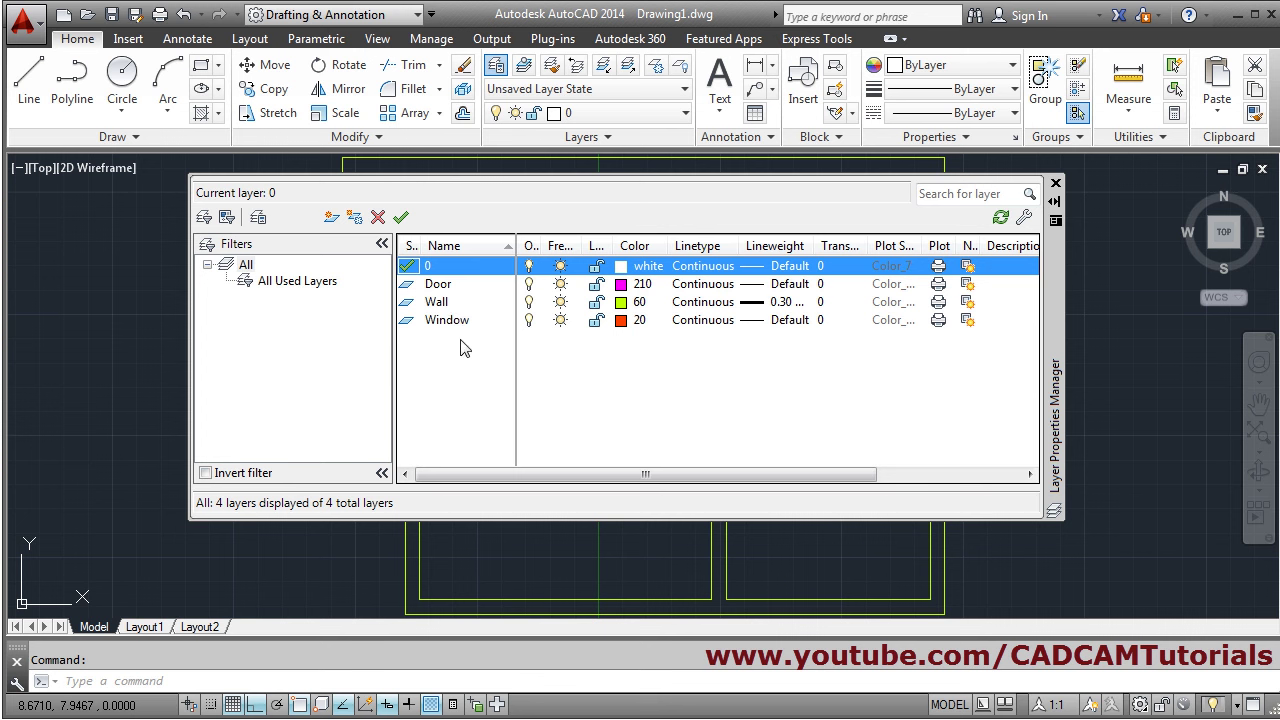
click(461, 303)
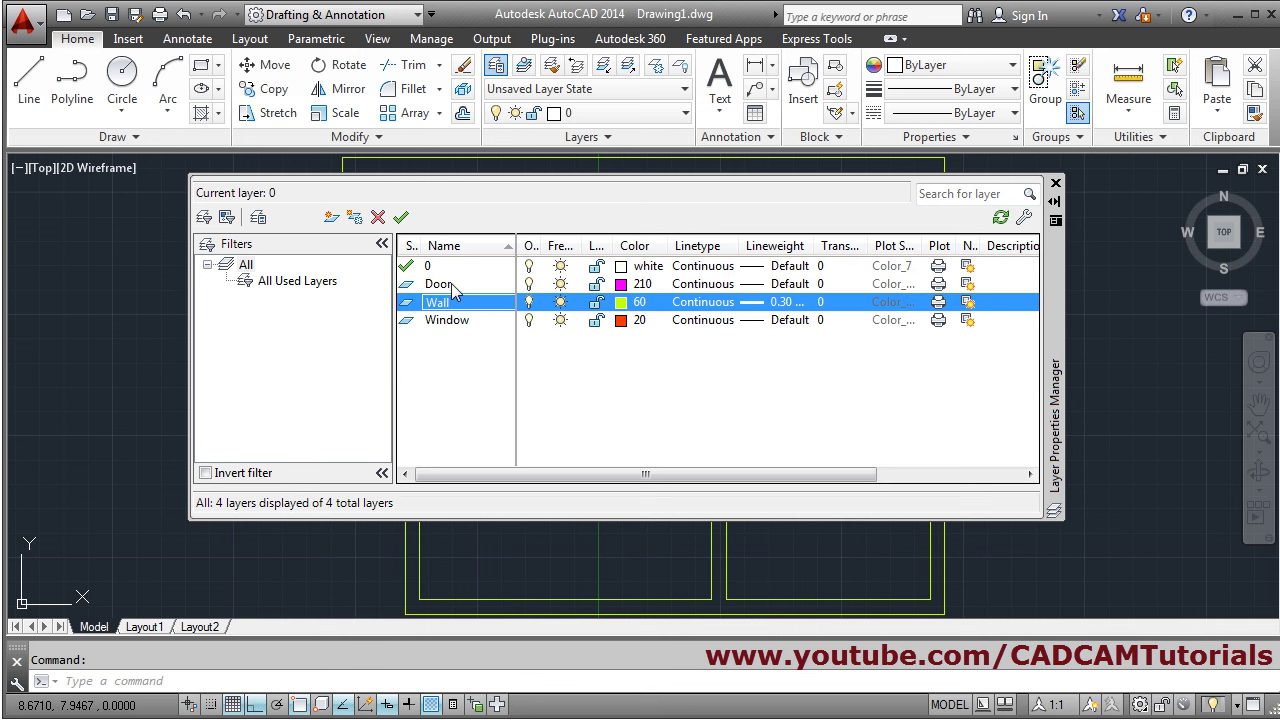
click(453, 287)
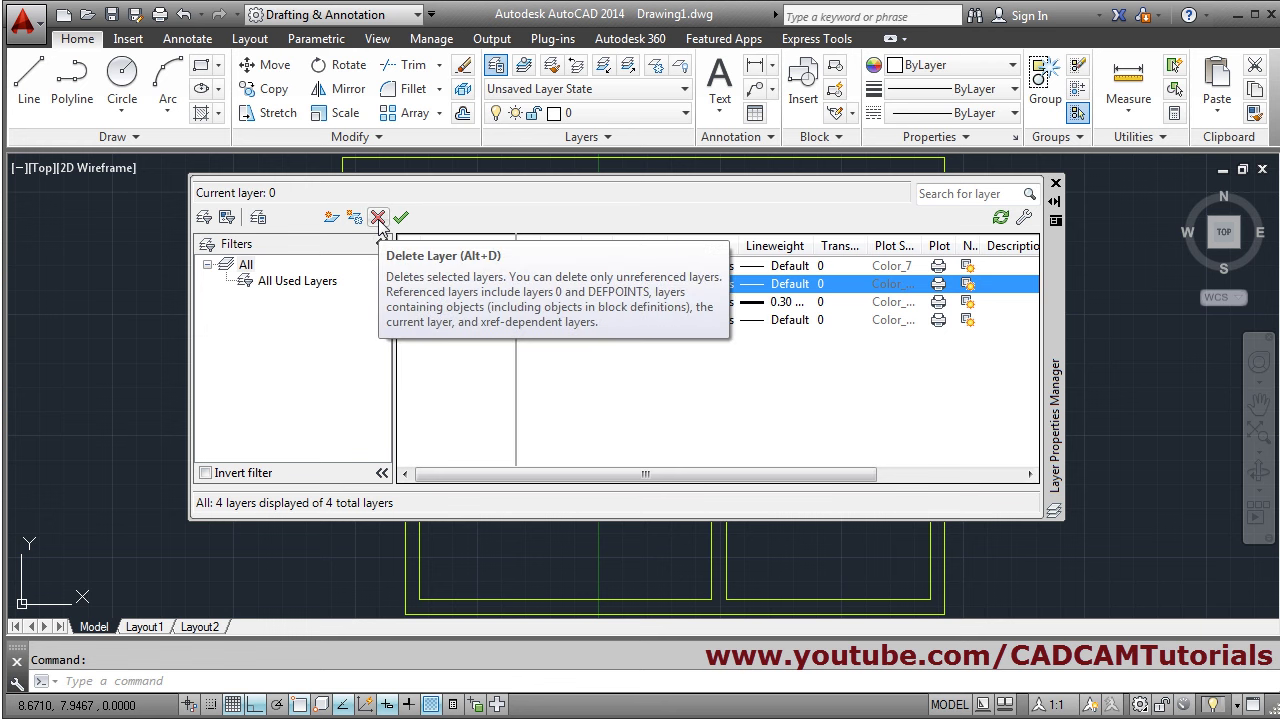
click(378, 219)
- Delete the old Window layer and add a new layer named Window
click(448, 303)
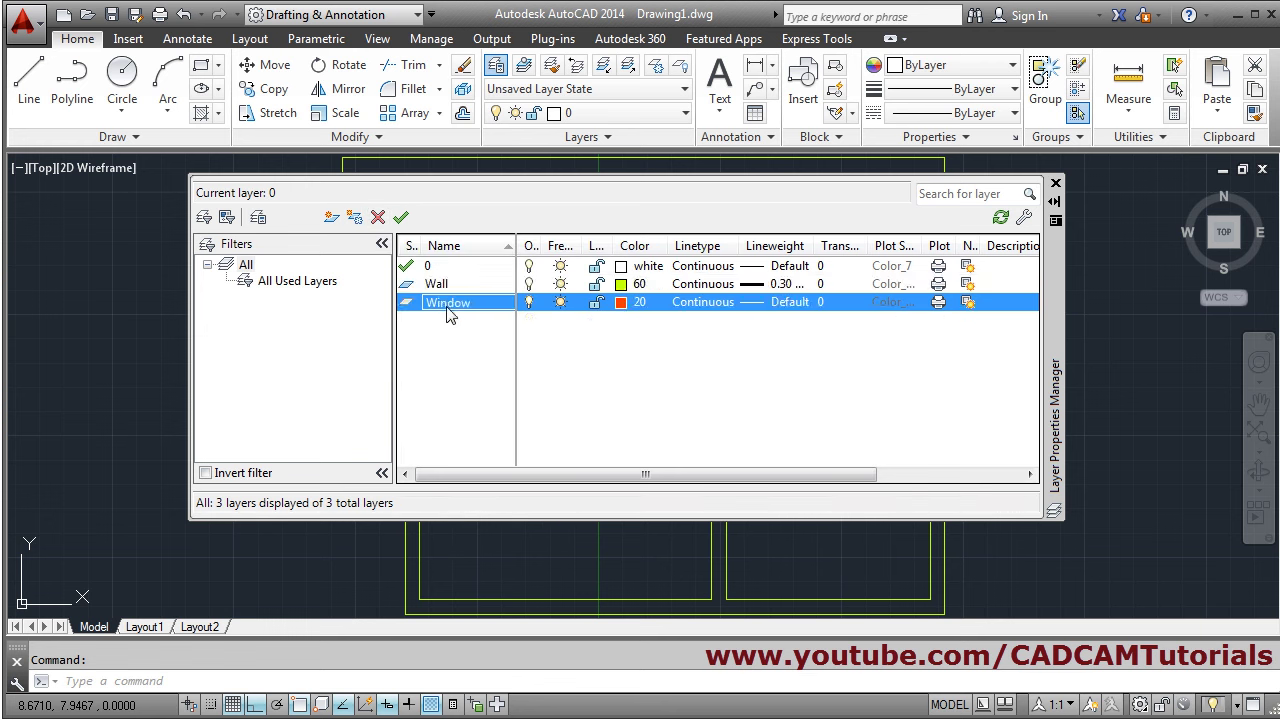
click(378, 219)
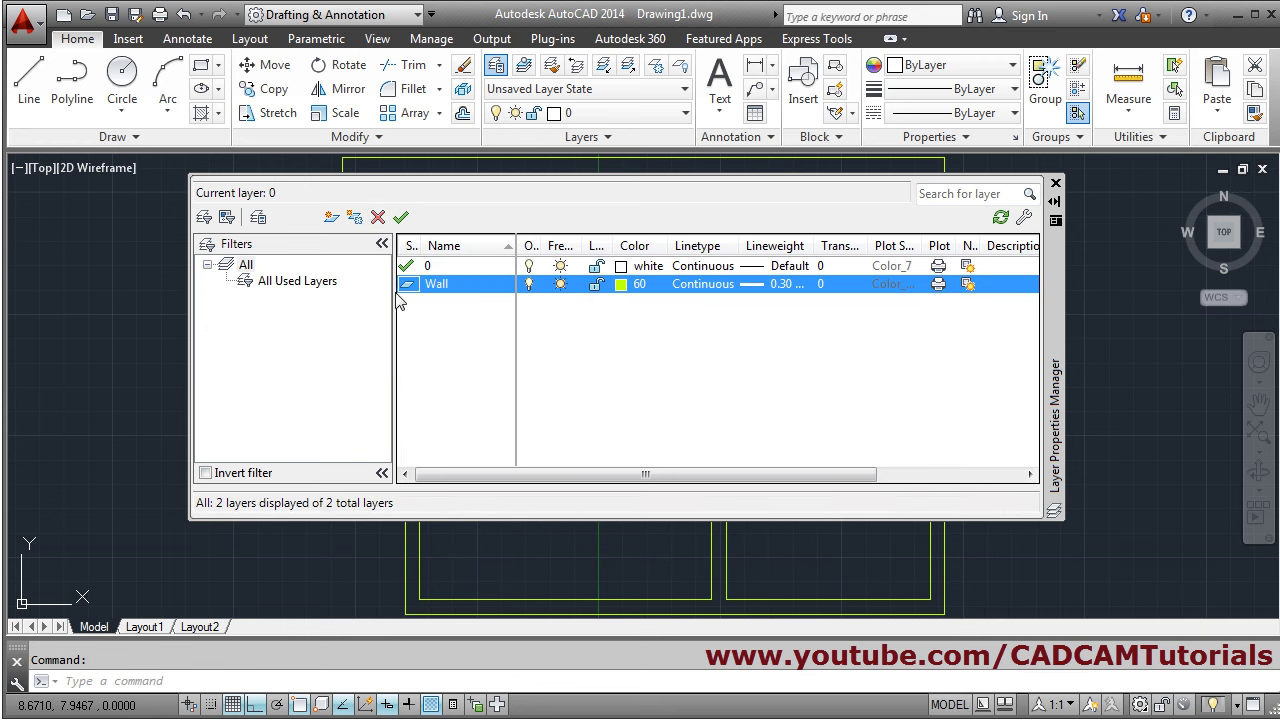
click(331, 219)
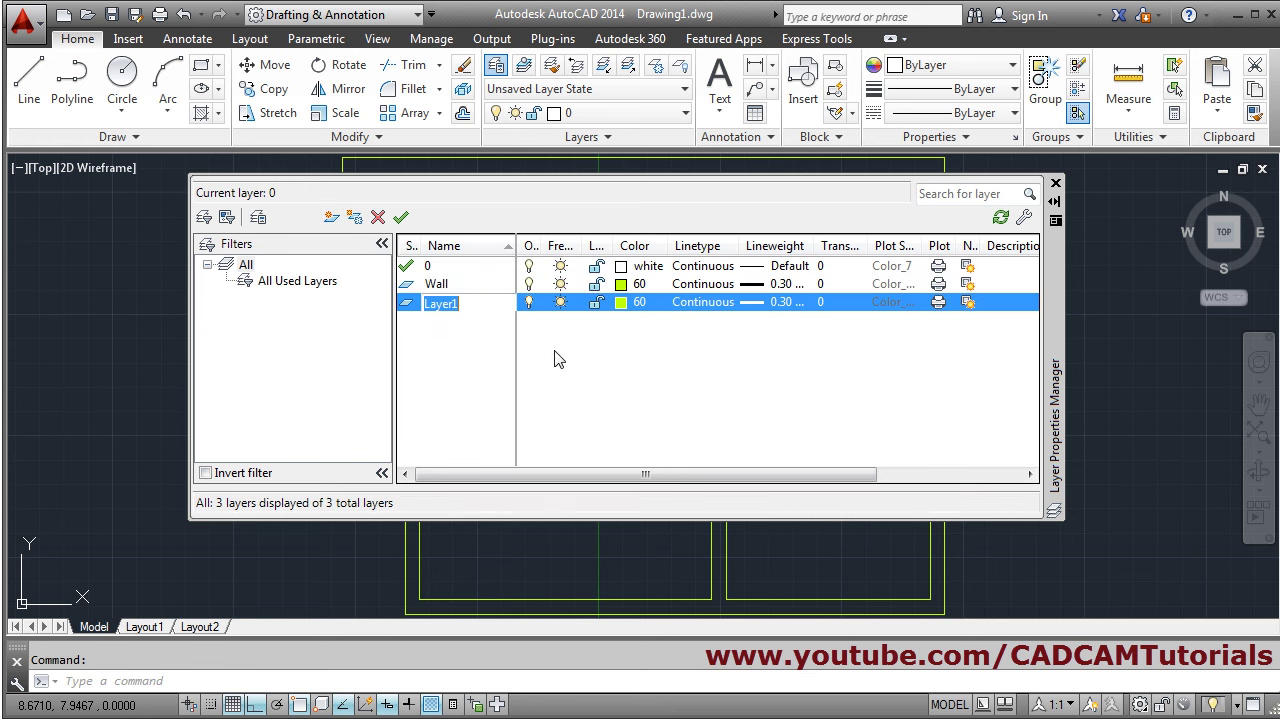
text(Window)
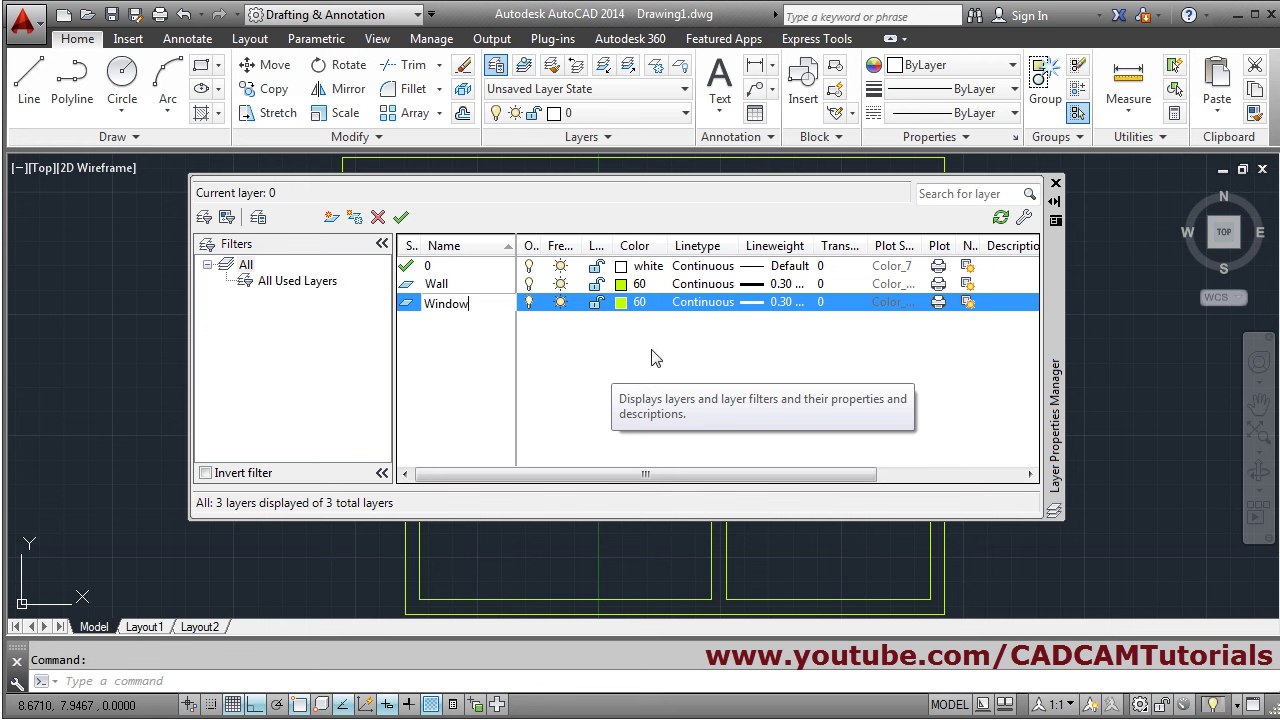
- Give the Window layer red colour 20 and Default lineweight
click(621, 302)
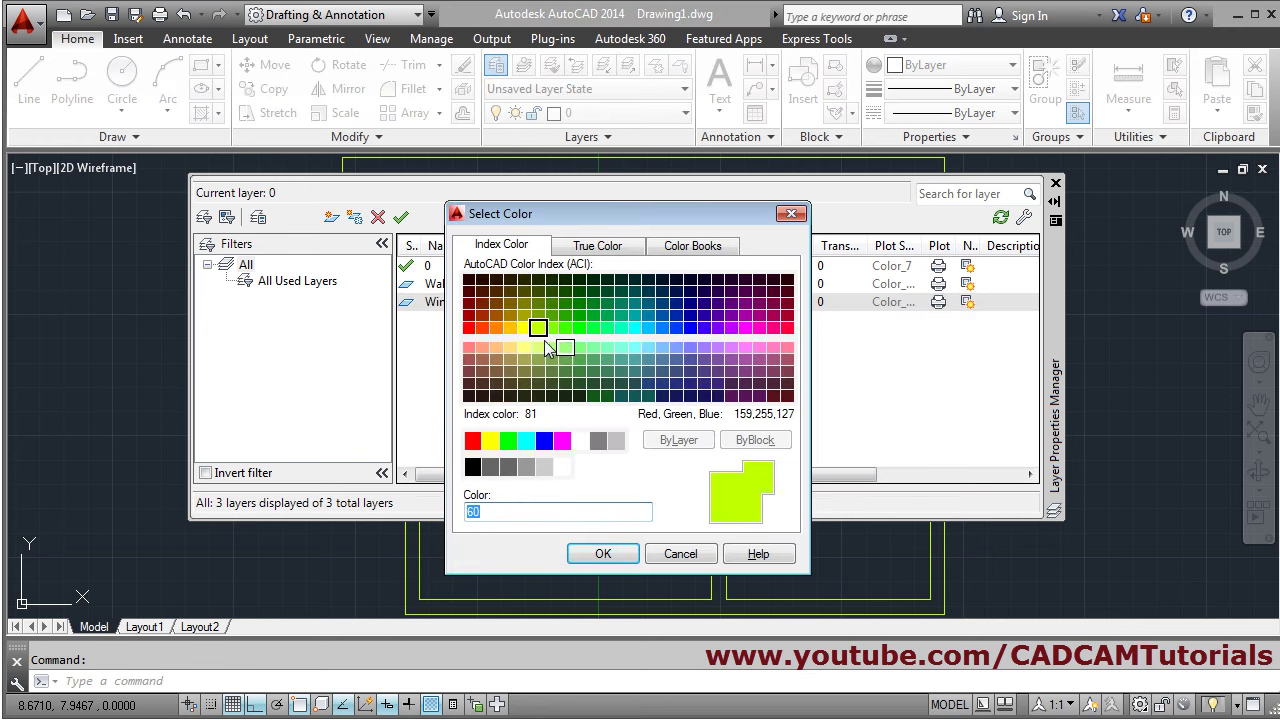
click(482, 328)
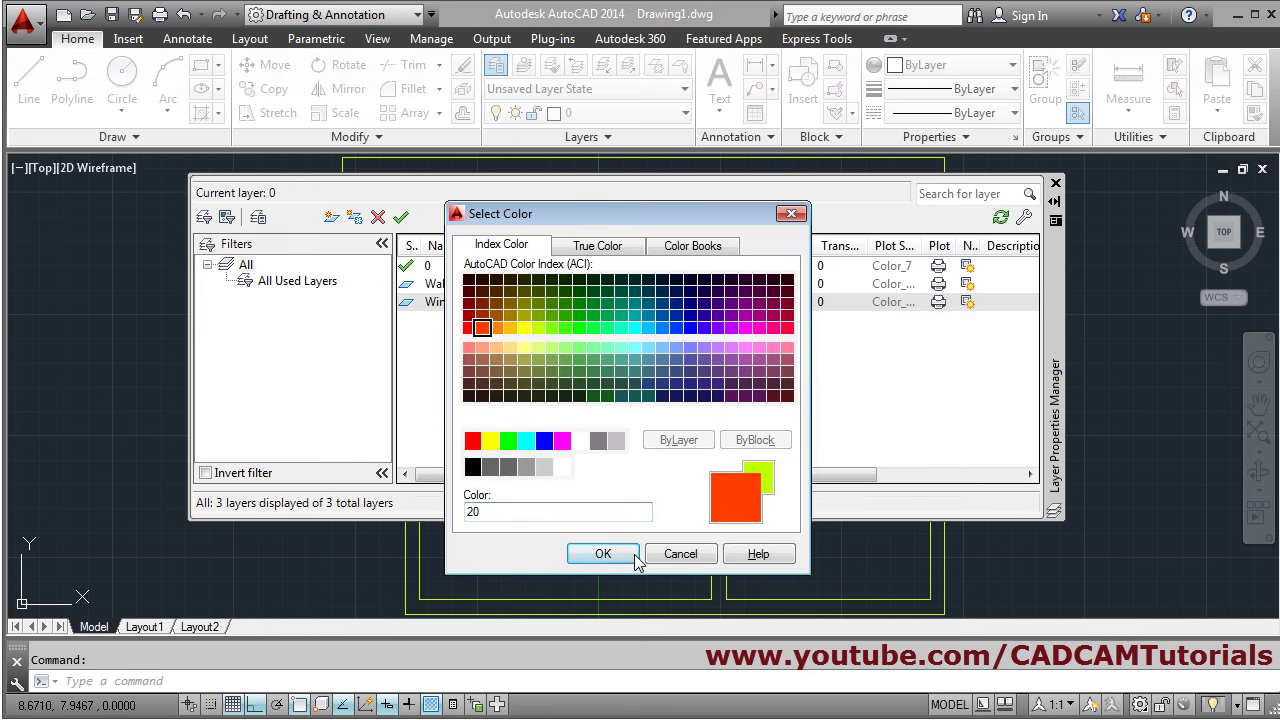
click(603, 554)
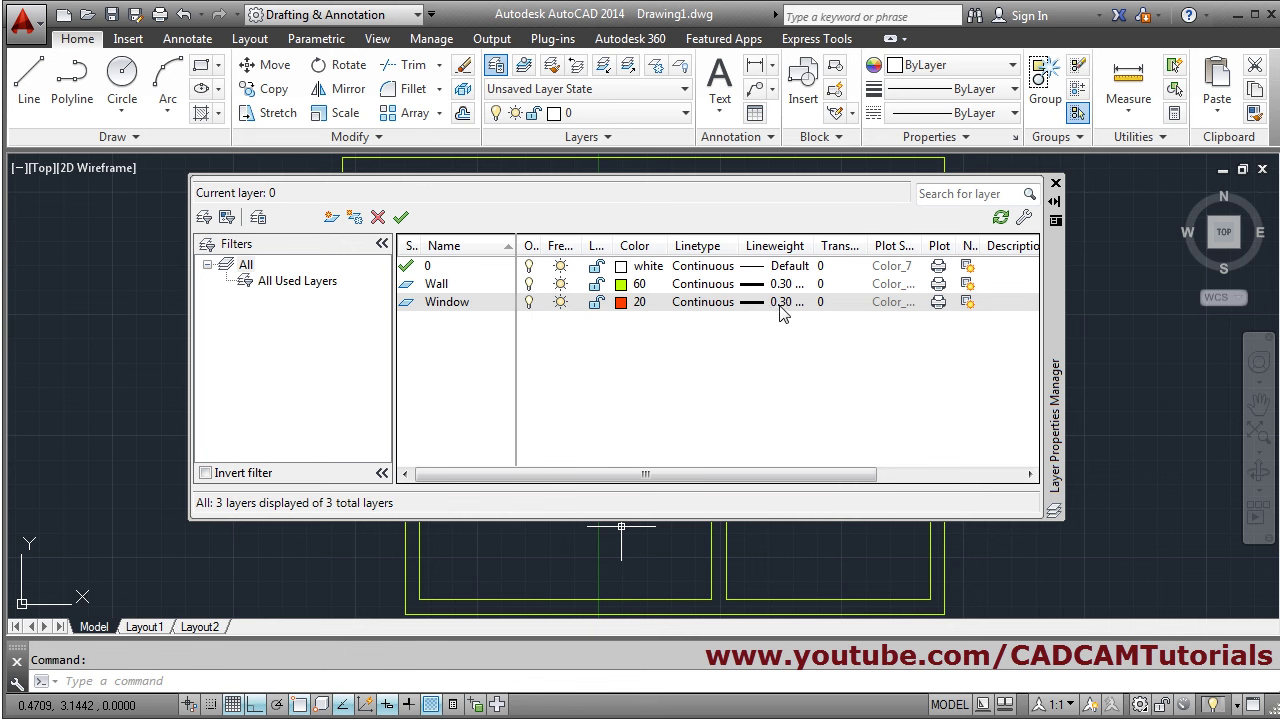
click(780, 302)
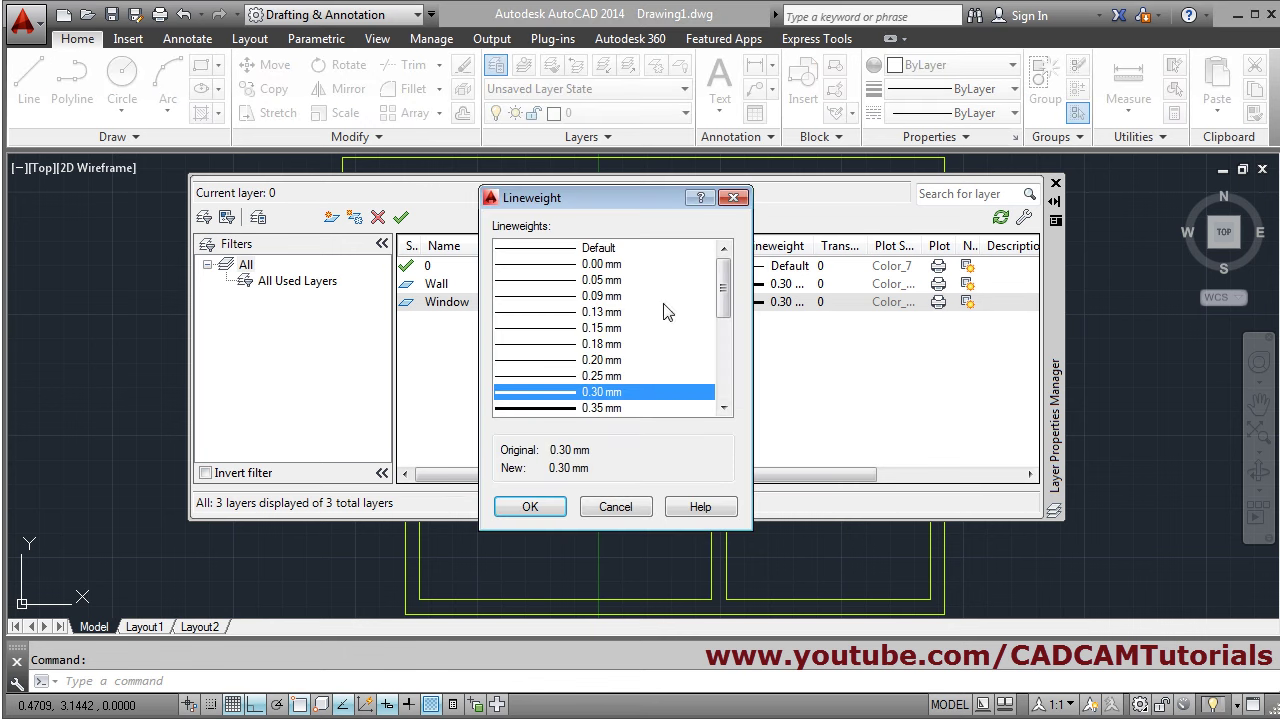
click(578, 252)
click(530, 506)
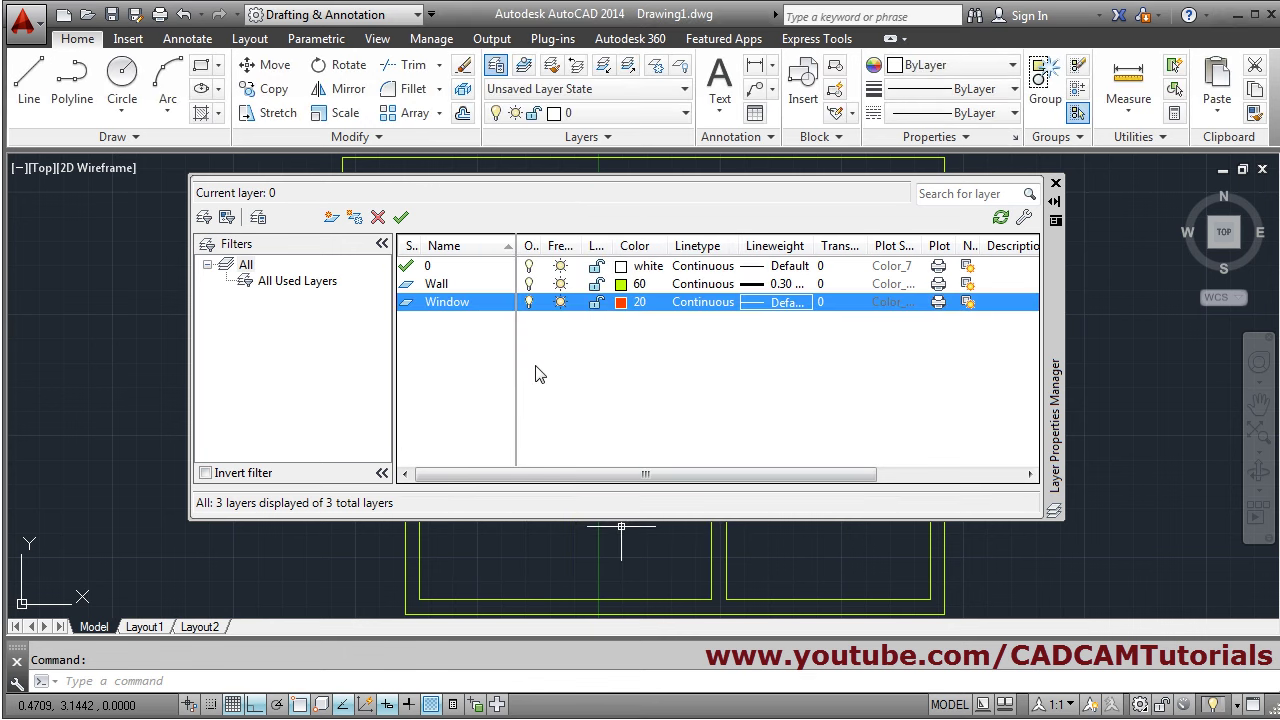
- Add a new layer named Door with cyan colour 130
click(334, 220)
text(Door)
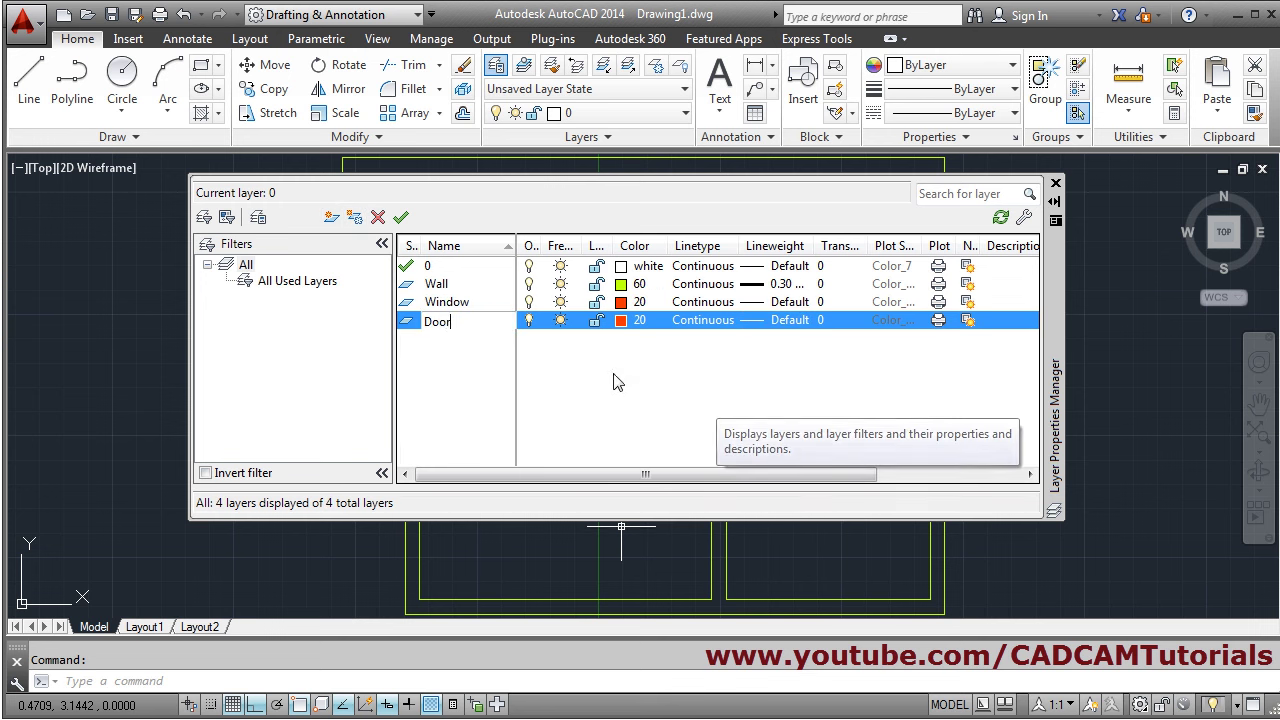
click(622, 320)
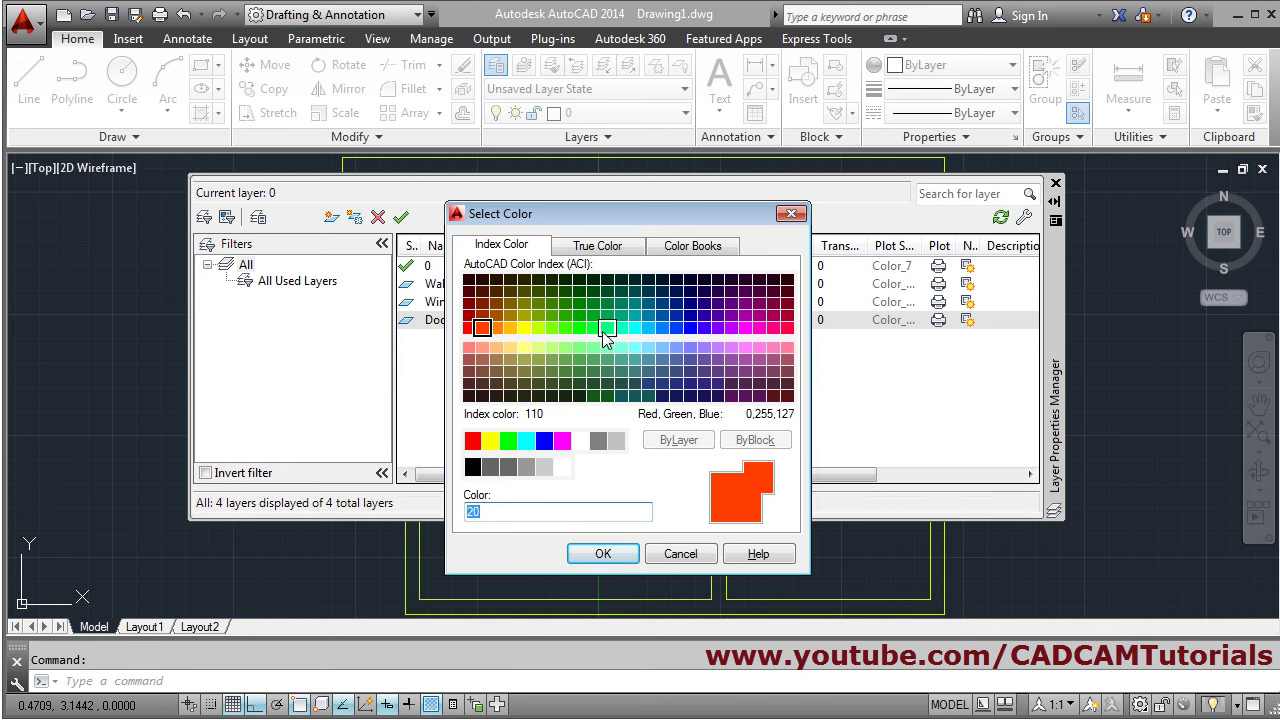
click(634, 327)
click(608, 554)
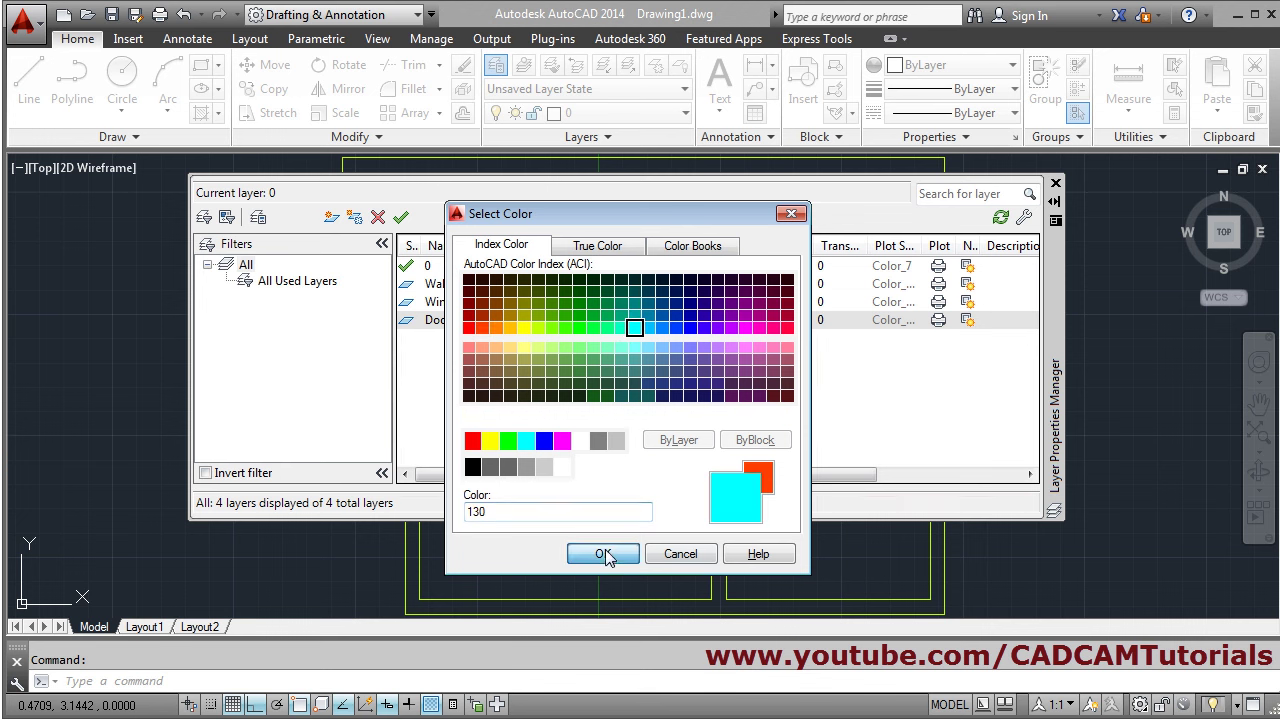
- Close the layer manager, make Window the current layer, and bring up the reference floor-plan PDF
click(1056, 185)
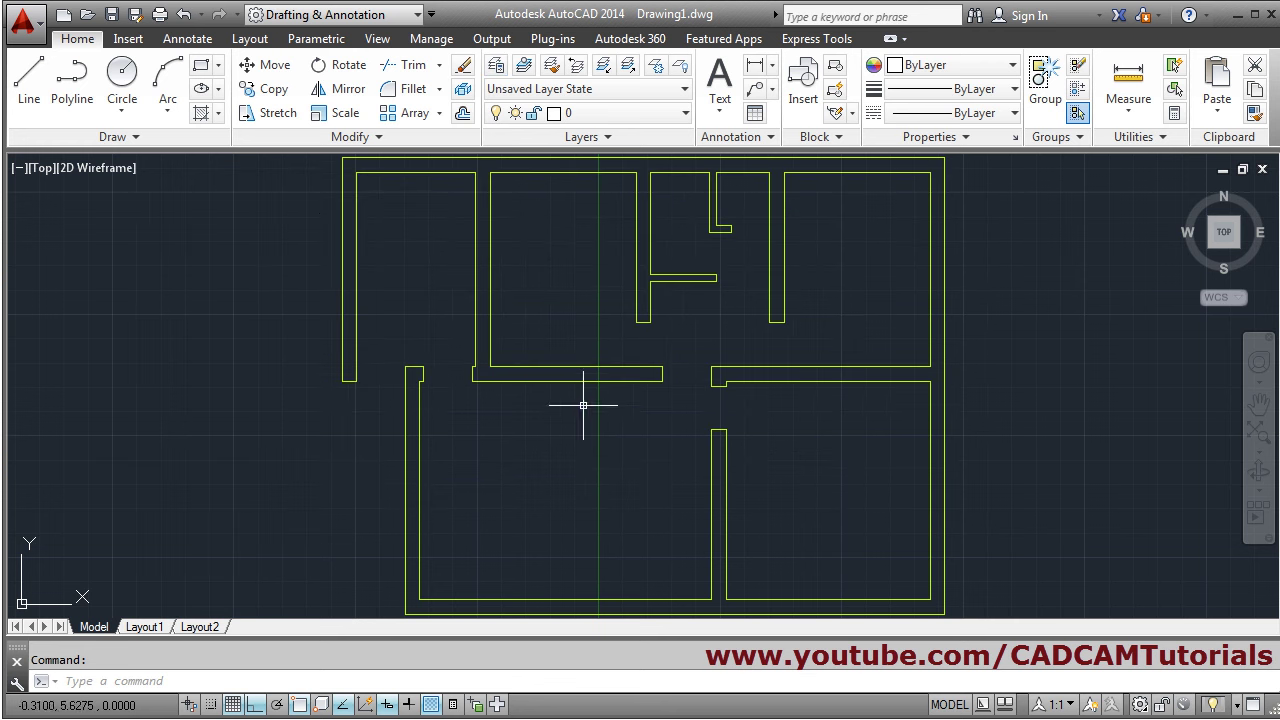
click(628, 114)
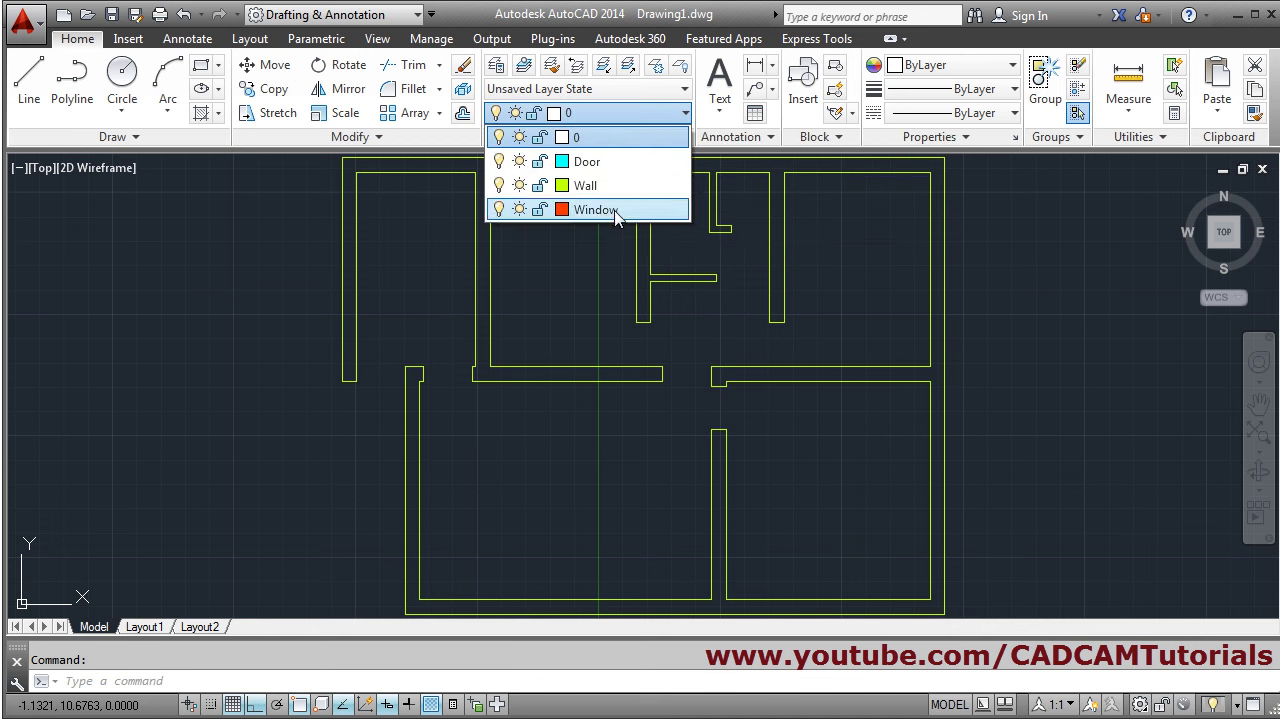
click(605, 210)
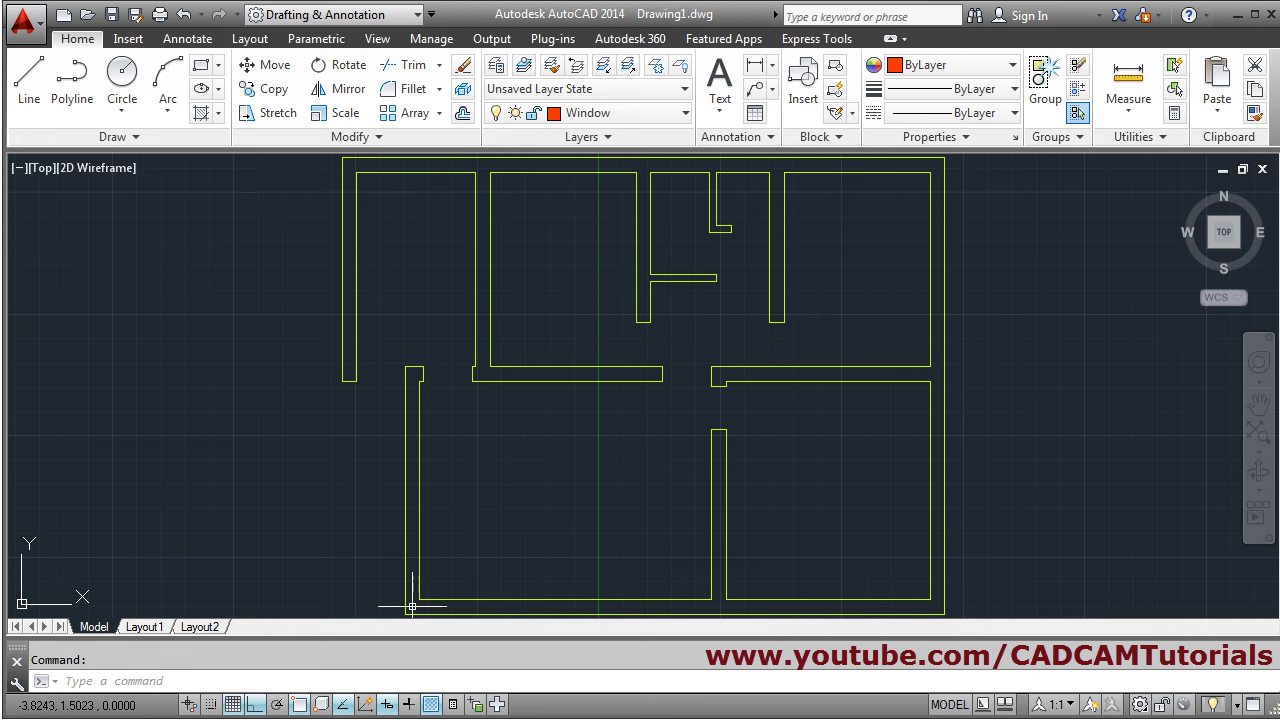
click(320, 690)
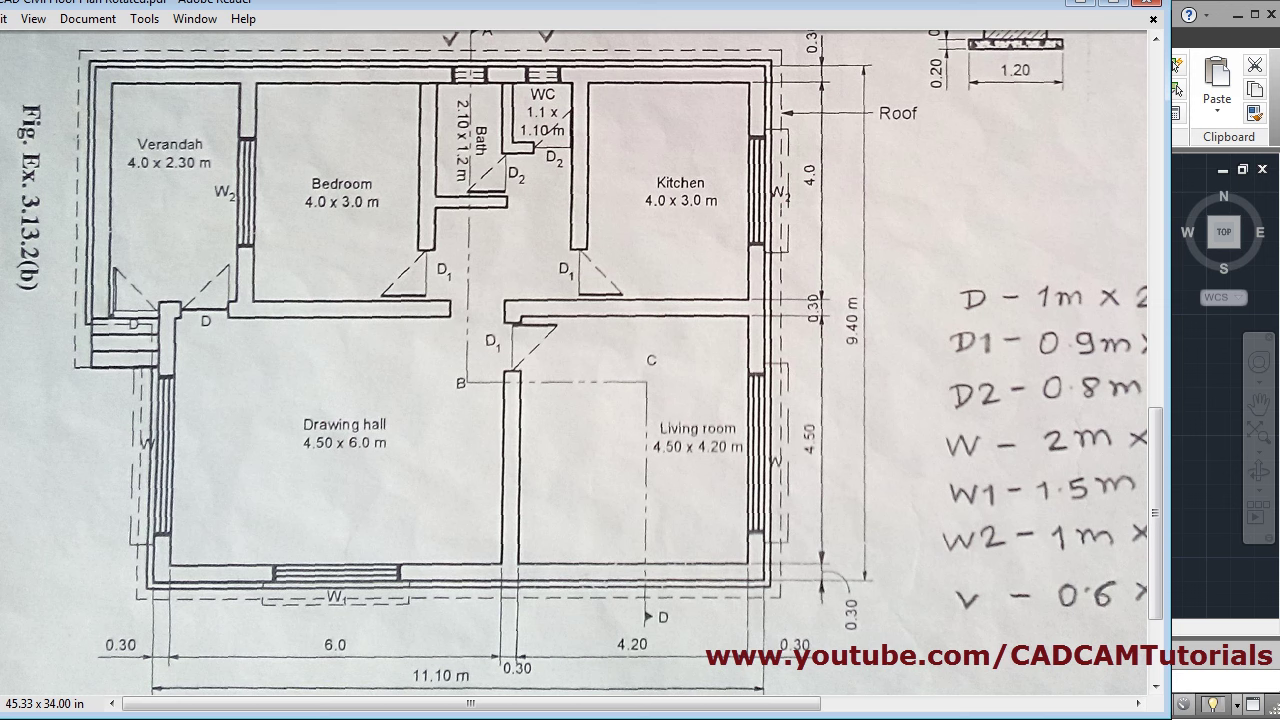
- Switch from the reference PDF back to the AutoCAD drawing
click(1178, 90)
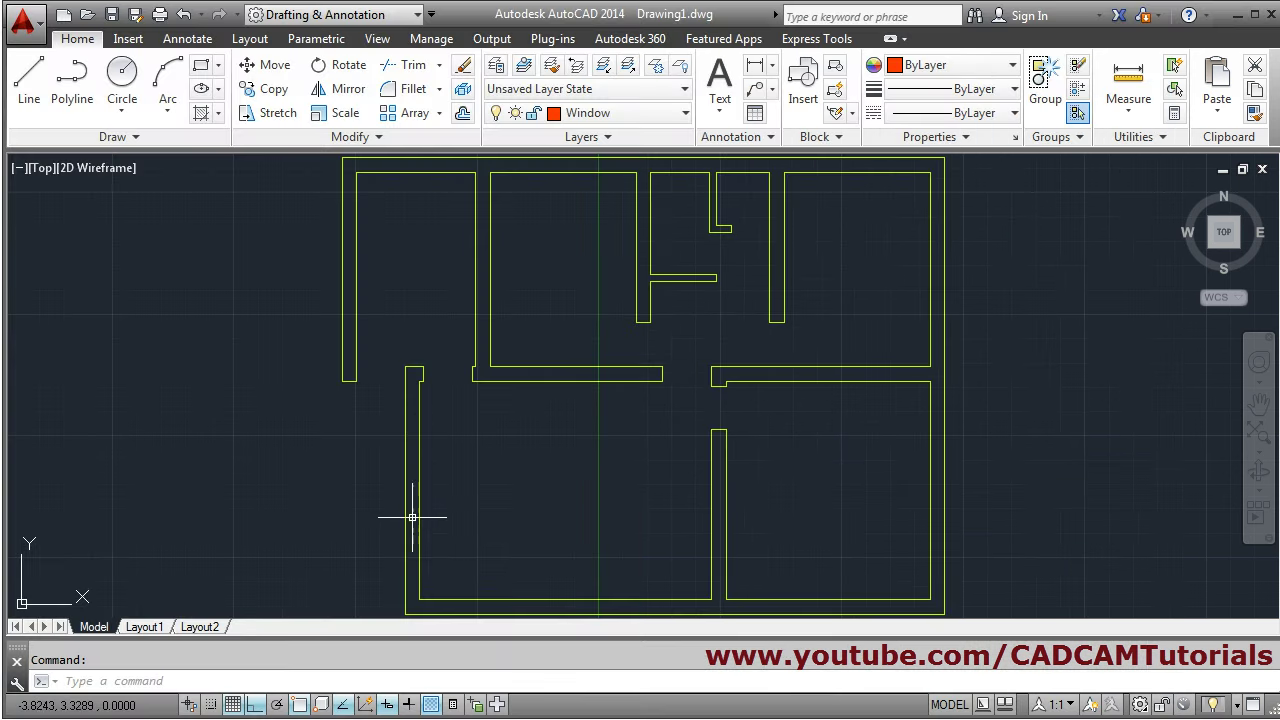
- Draw a red line spanning the lower-left room's left wall, from its outer face to its inner face
click(30, 105)
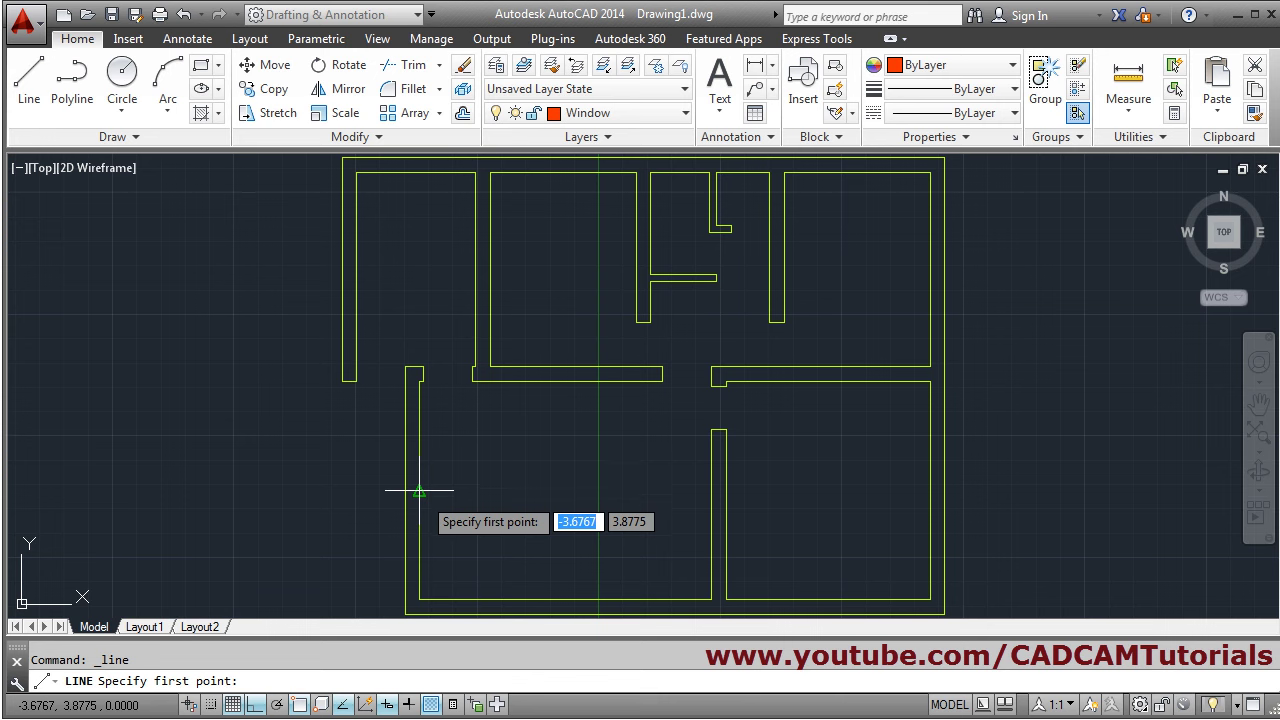
scroll(417, 500, up, 4)
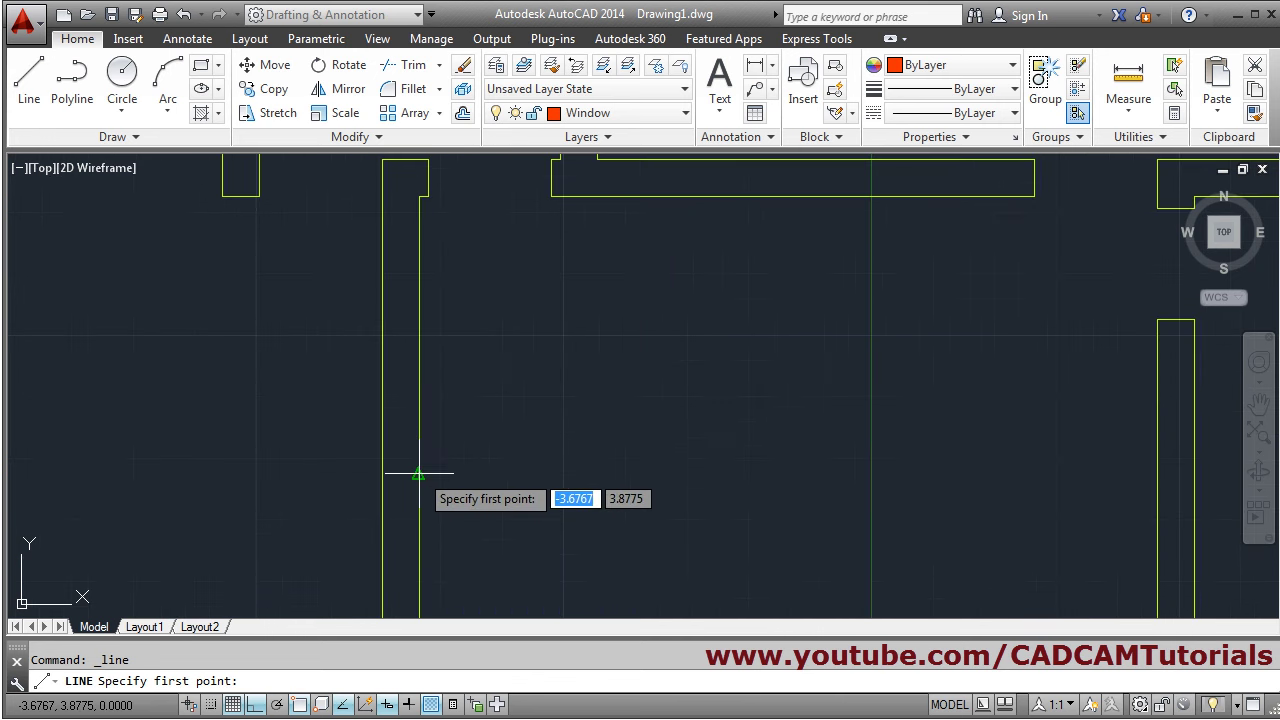
click(418, 473)
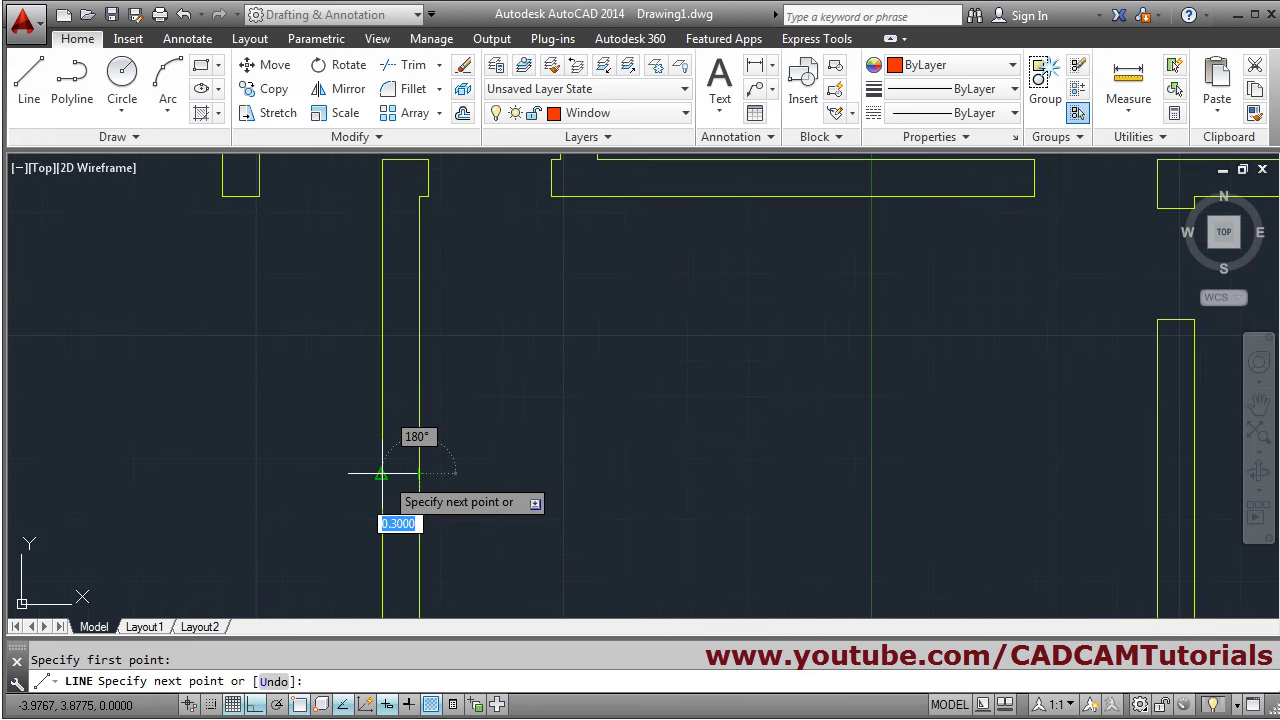
click(381, 473)
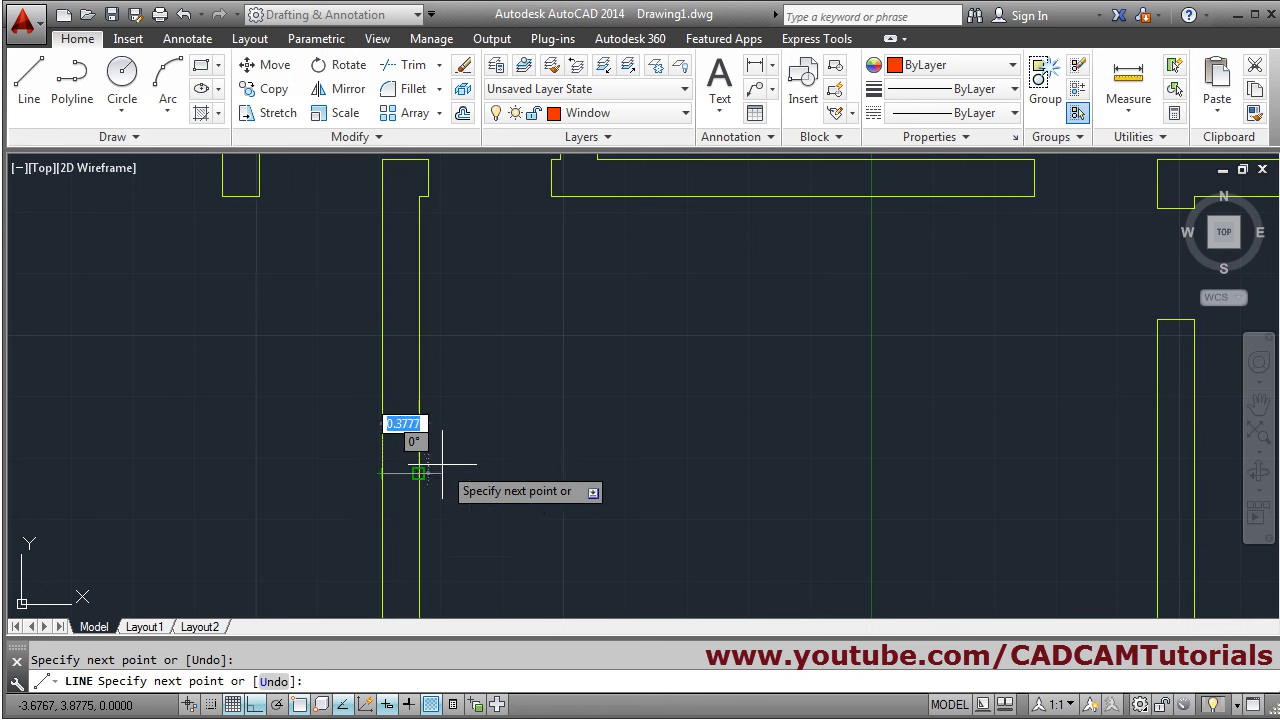
key(Escape)
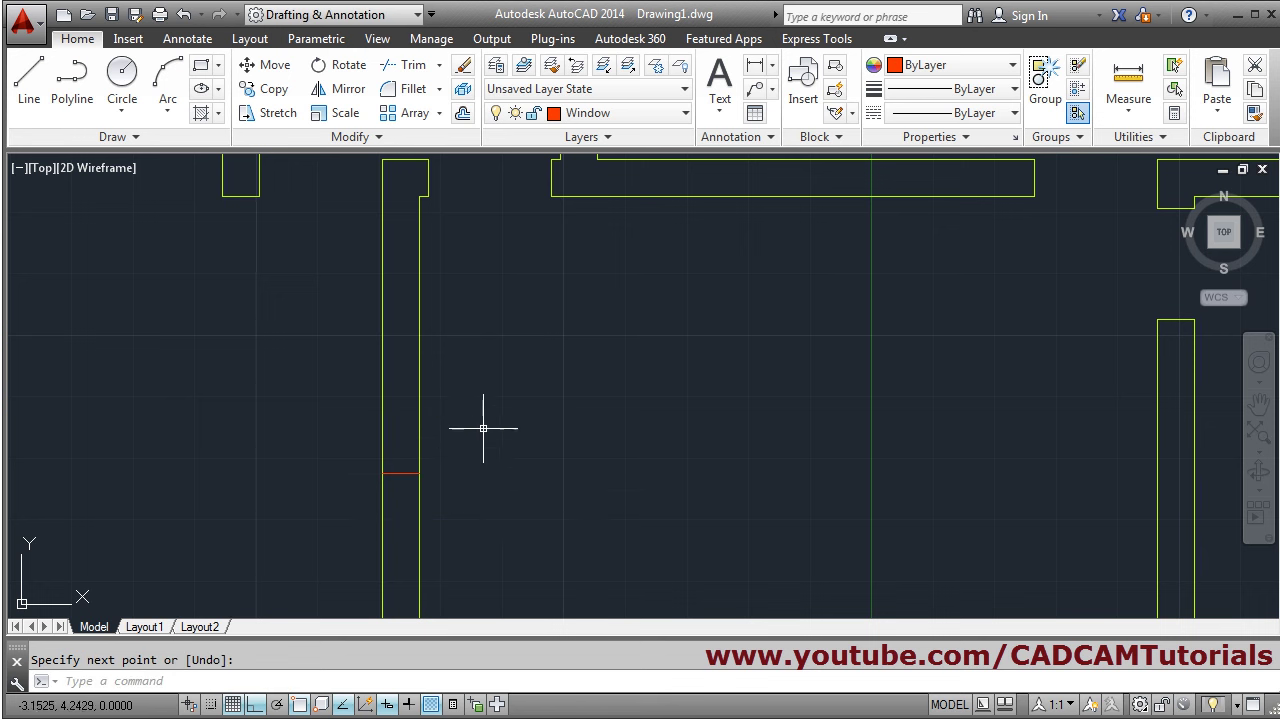
middle_drag(491, 507, 517, 368)
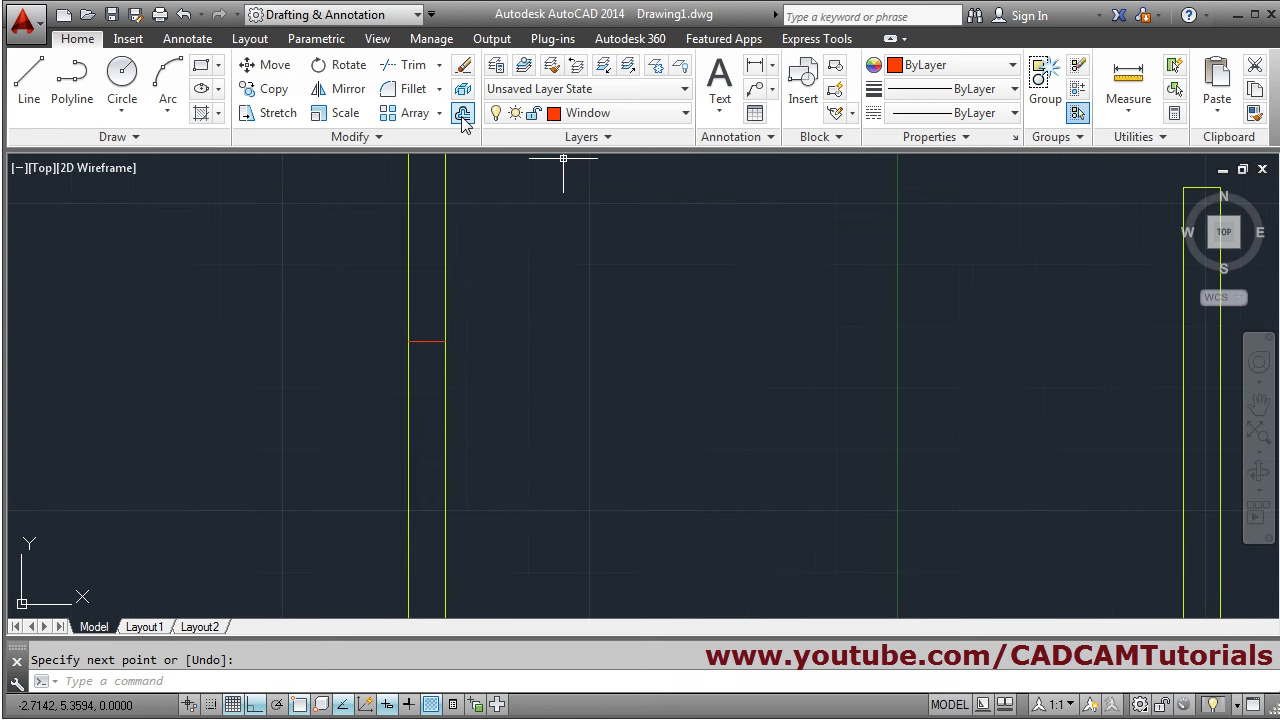
- Offset the red wall line by 1 unit both above and below it
text(o)
key(Return)
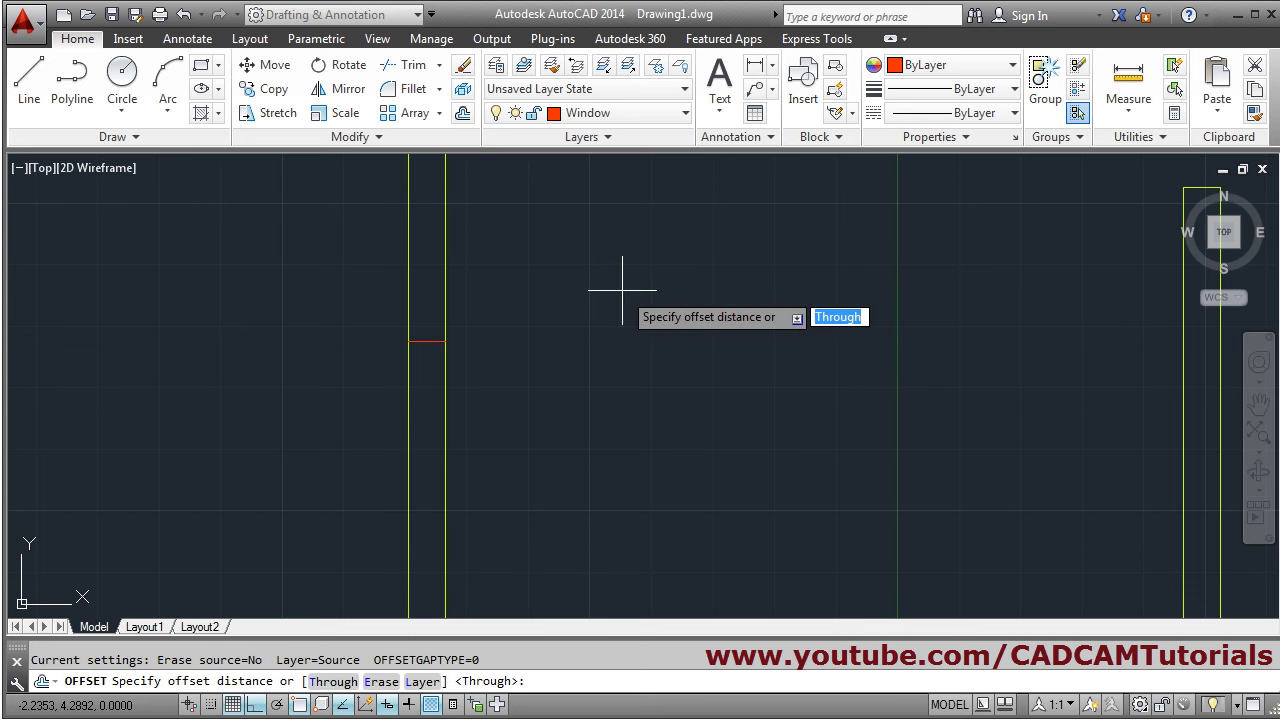
text(1)
key(Return)
scroll(590, 320, down, 2)
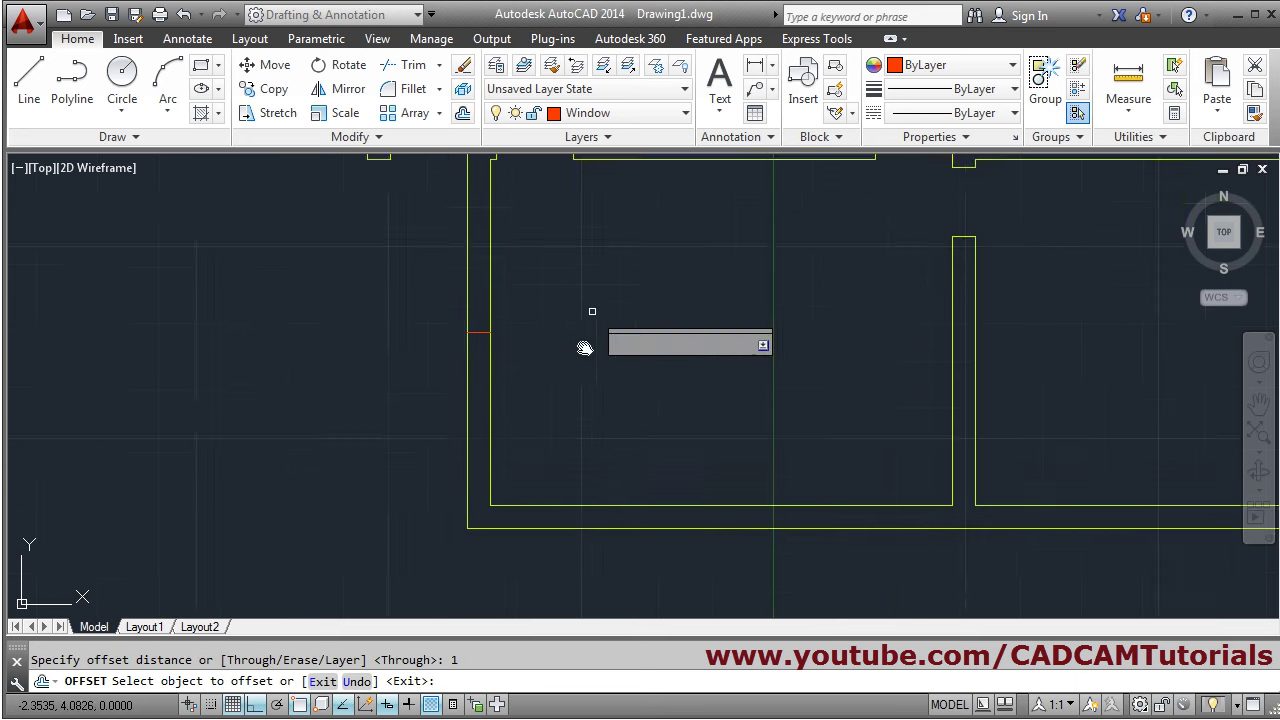
middle_drag(584, 348, 456, 517)
click(408, 497)
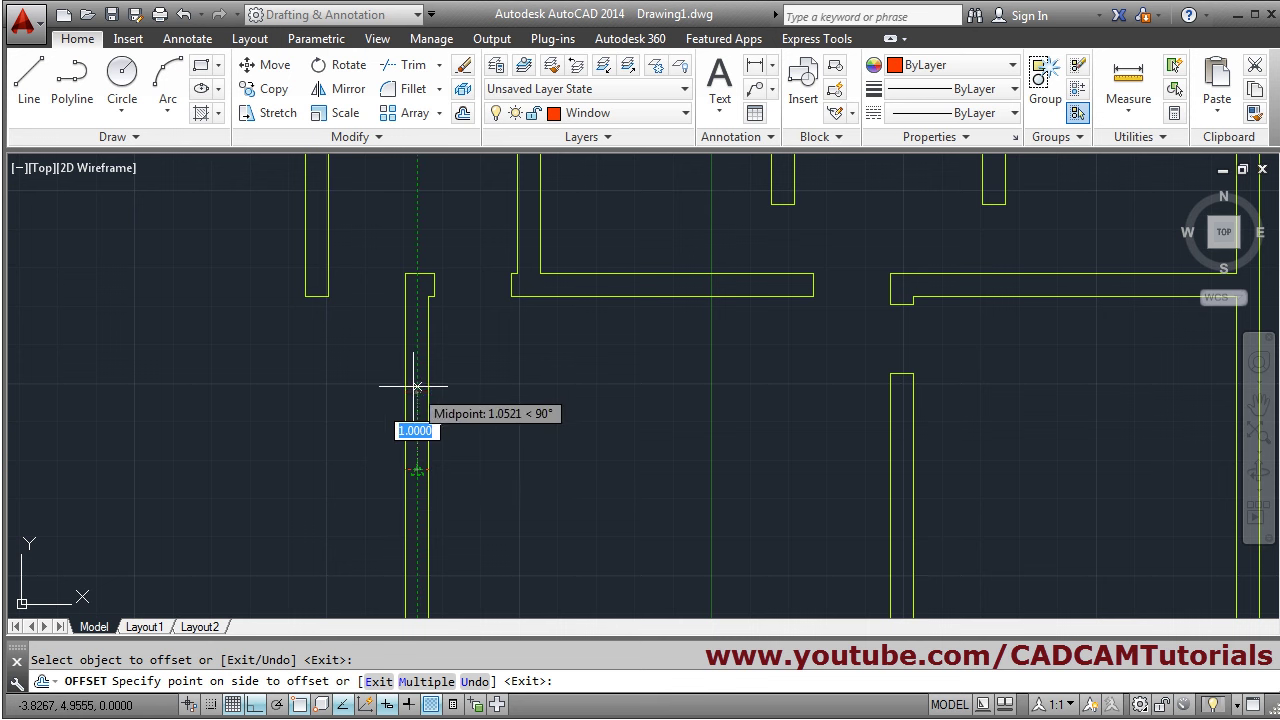
click(416, 386)
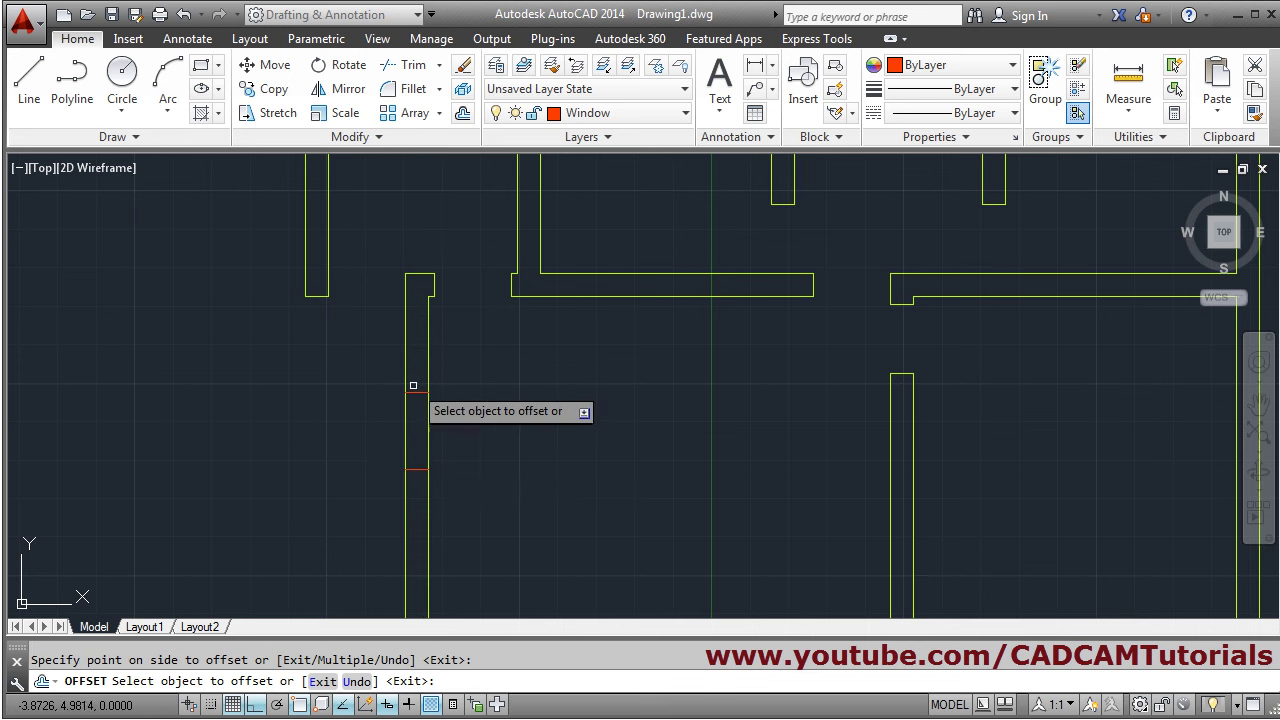
click(416, 470)
click(414, 508)
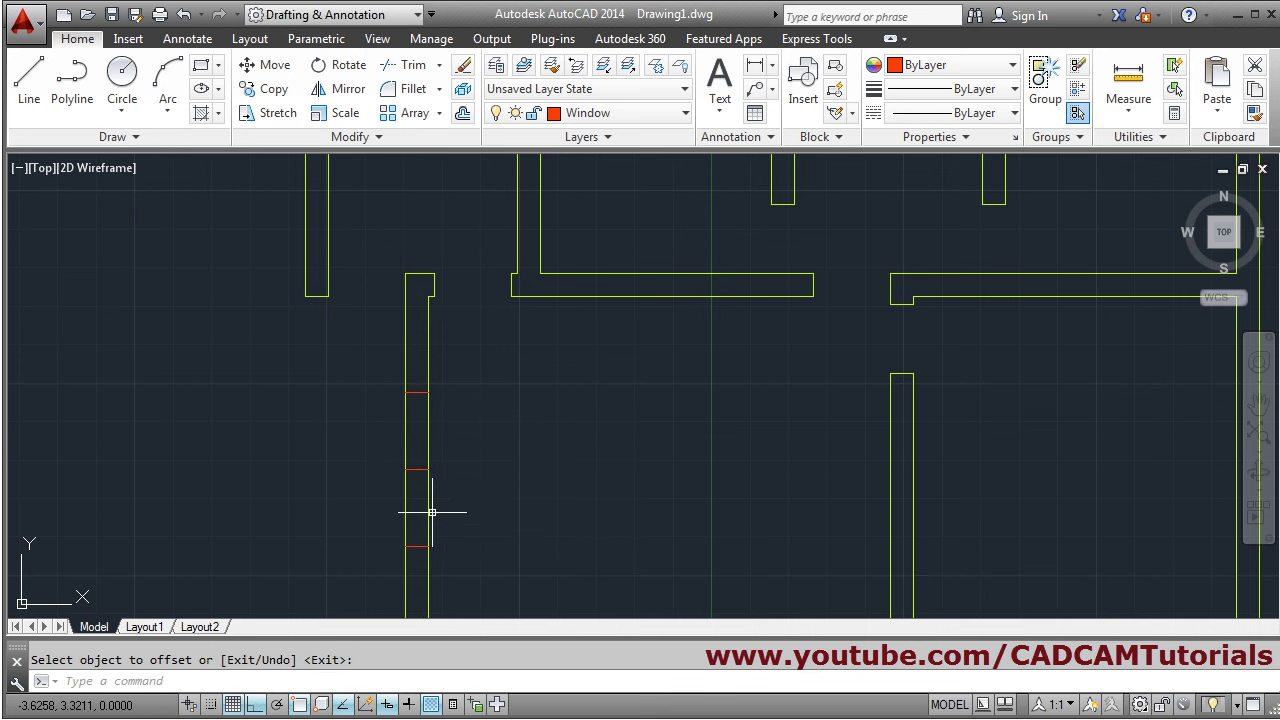
scroll(432, 513, up, 2)
mouse_move(429, 506)
middle_down()
mouse_move(460, 429)
mouse_move(423, 400)
middle_up()
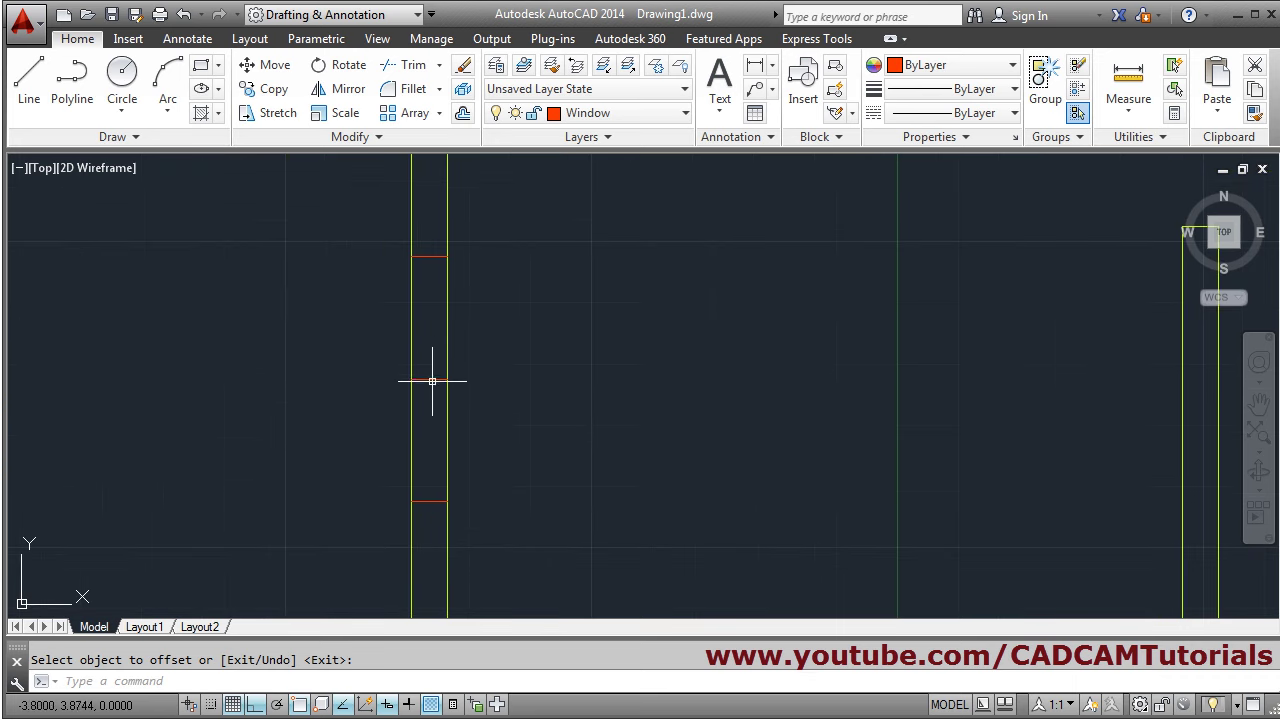
key(Escape)
- Erase the middle red line, leaving the two opening edges
text(e)
key(Return)
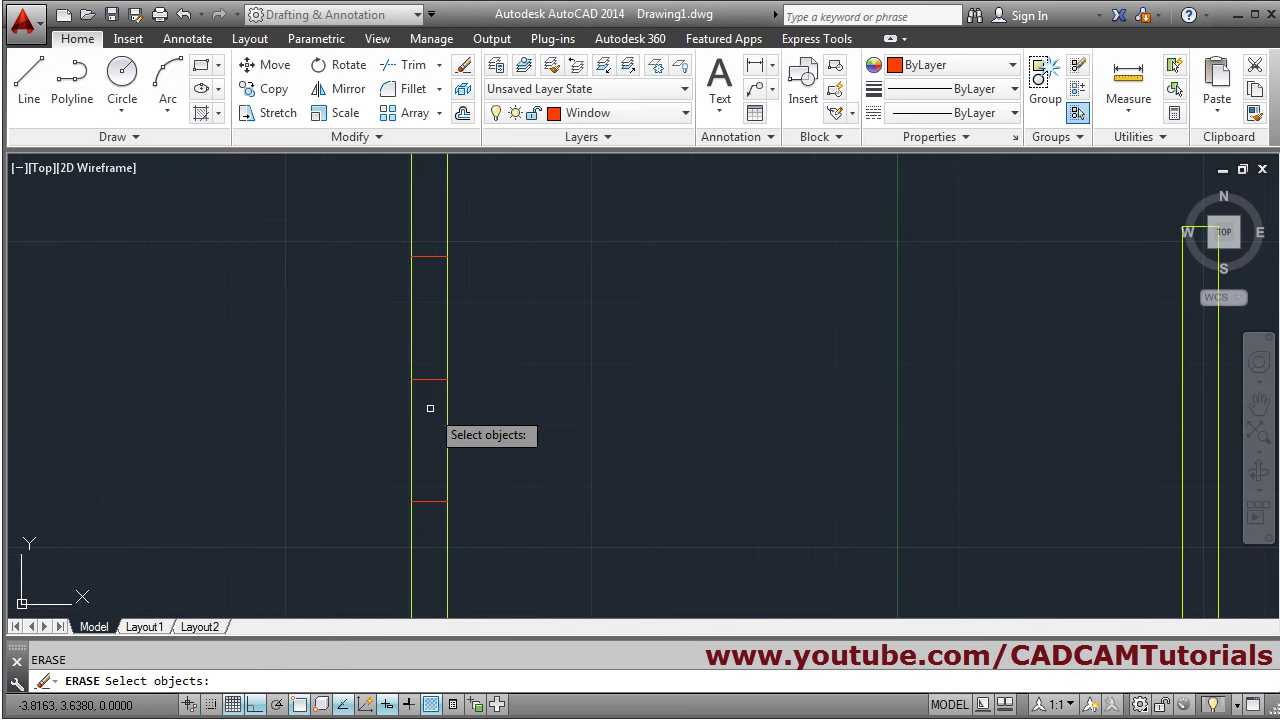
click(437, 381)
key(Return)
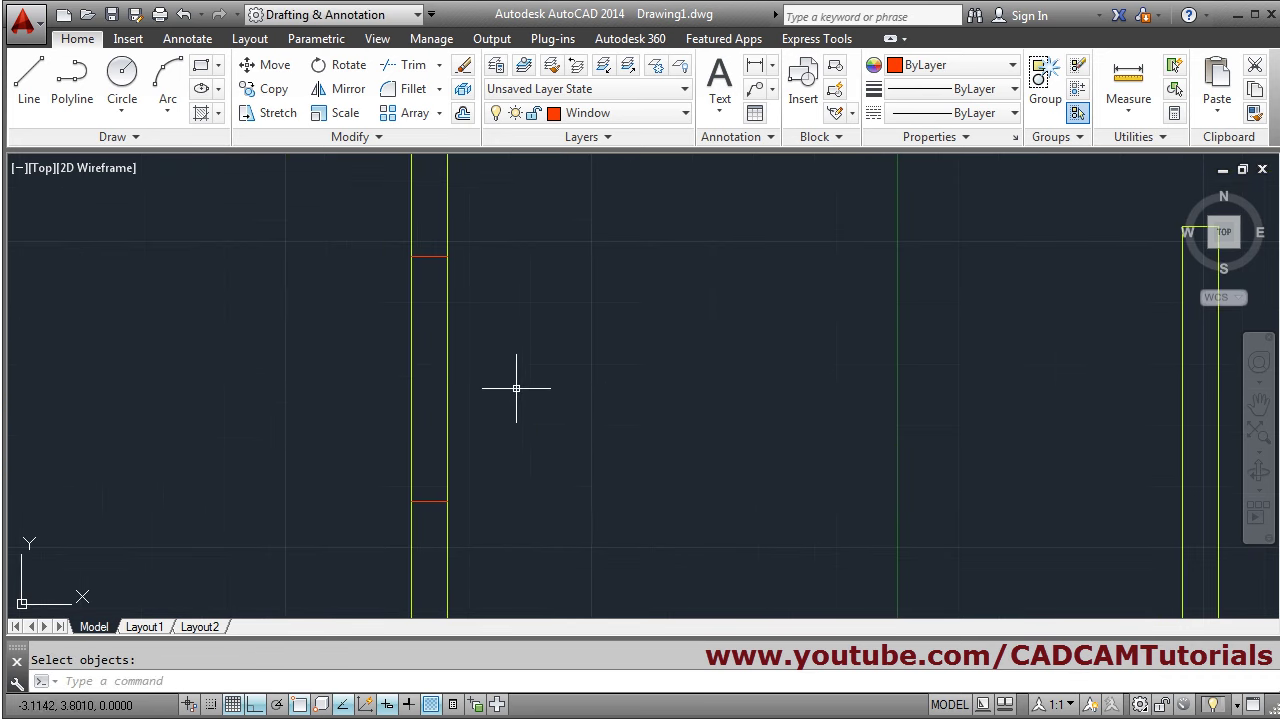
scroll(497, 286, up, 2)
mouse_move(497, 286)
middle_down()
mouse_move(520, 388)
mouse_move(540, 351)
middle_up()
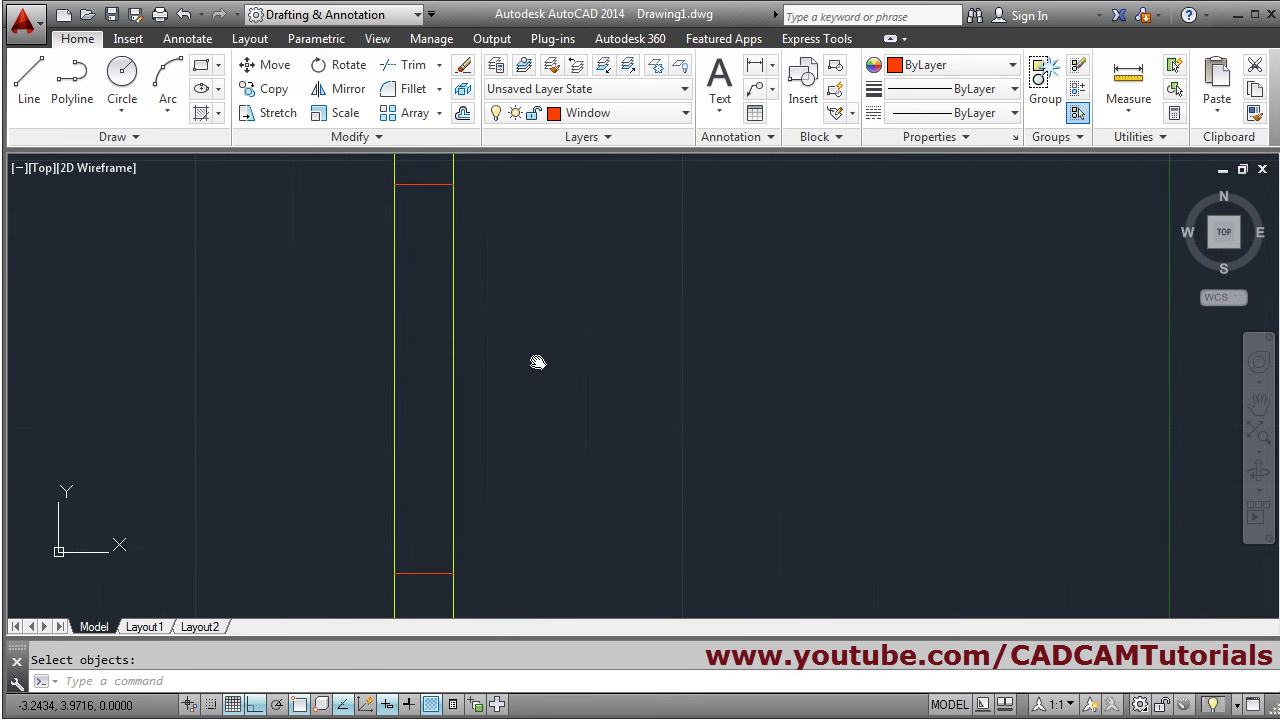
- Start a new line and bring up the object snap options menu
click(27, 105)
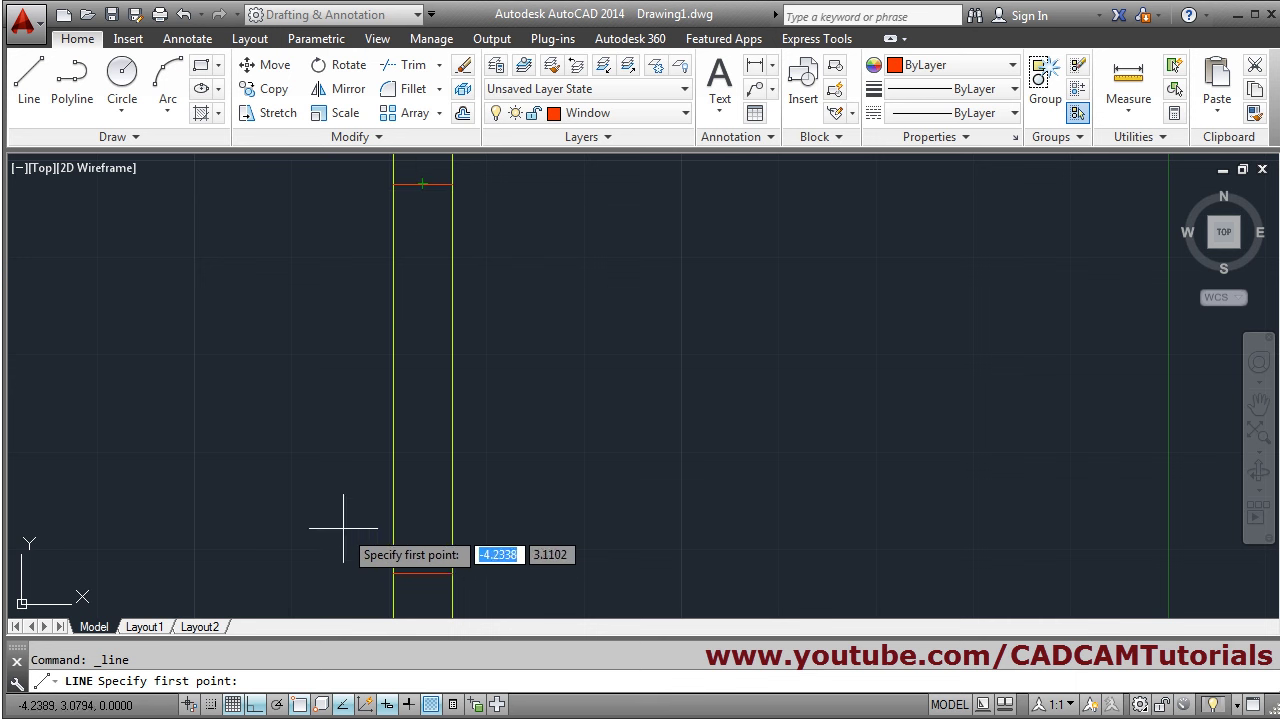
right_click(301, 706)
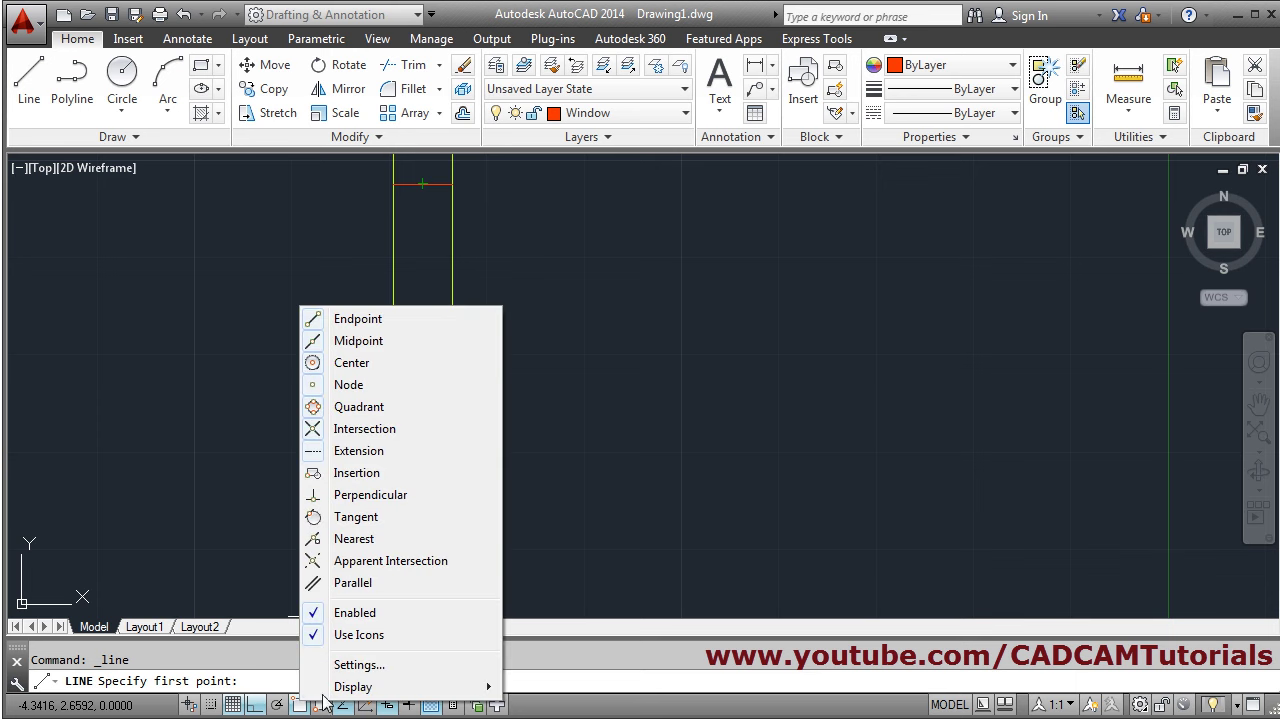
- With Midpoint snap on, draw a line joining the midpoints of the two red opening lines
click(386, 675)
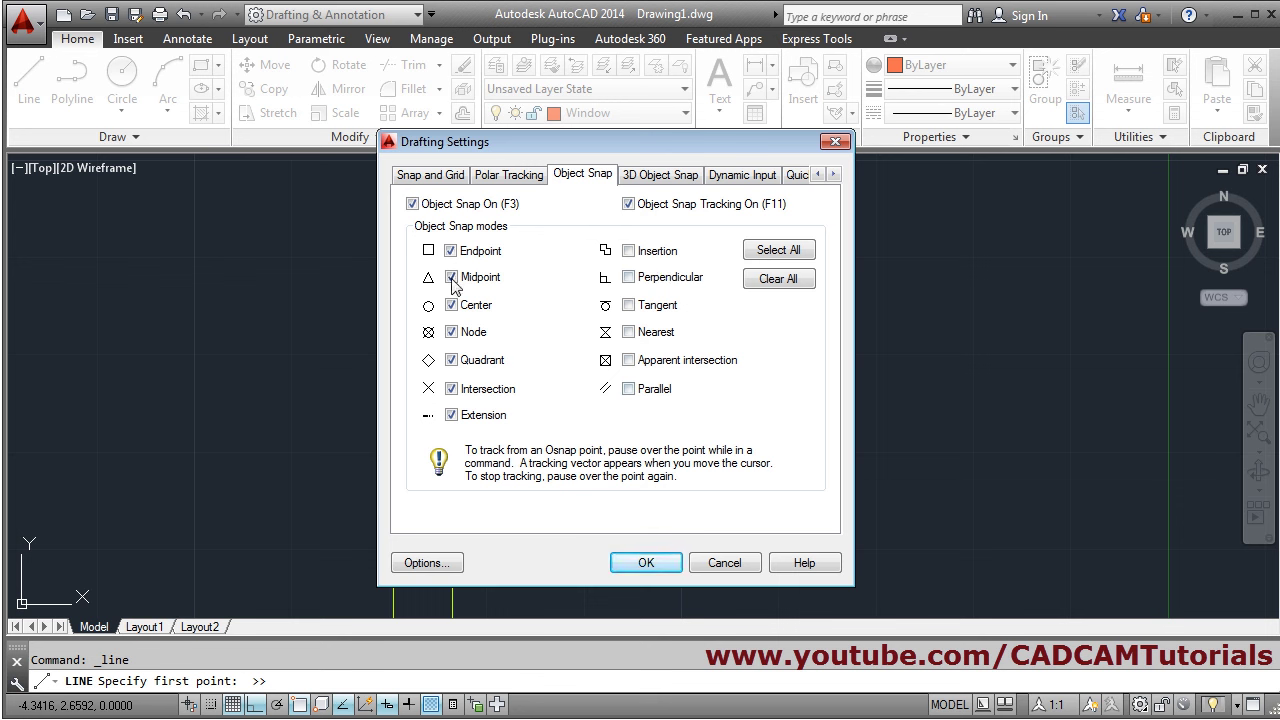
click(647, 563)
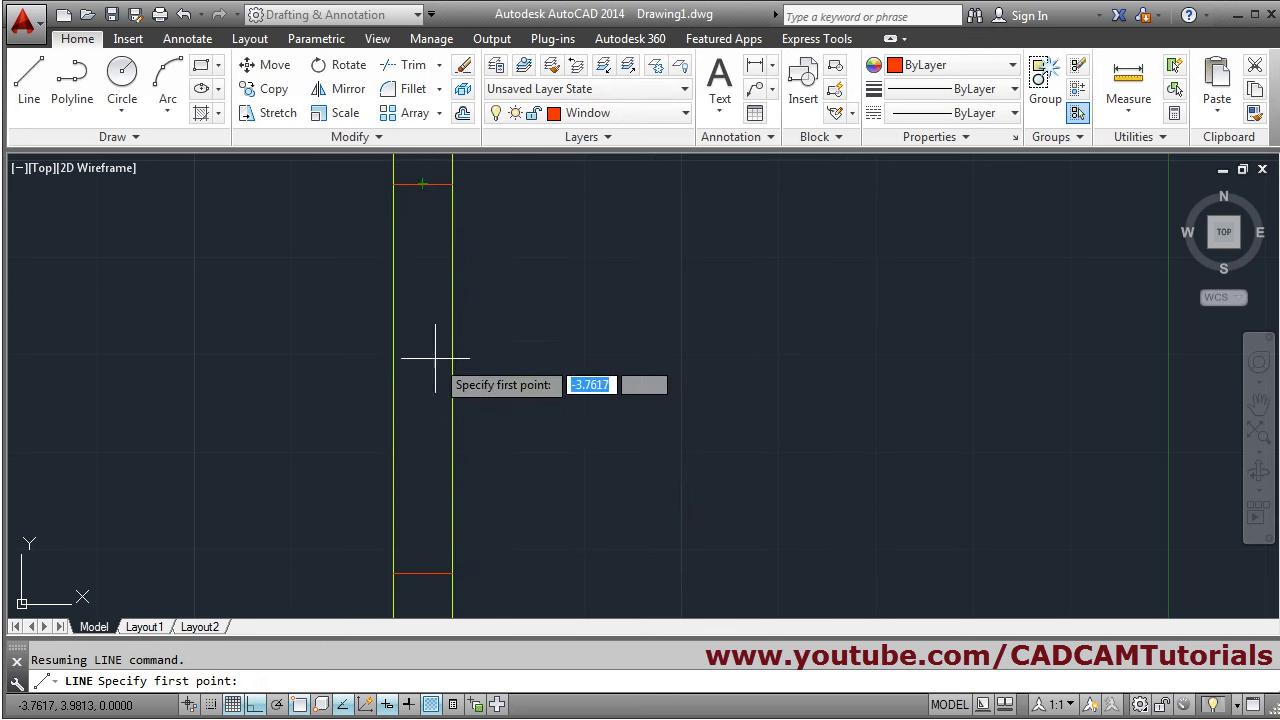
click(423, 184)
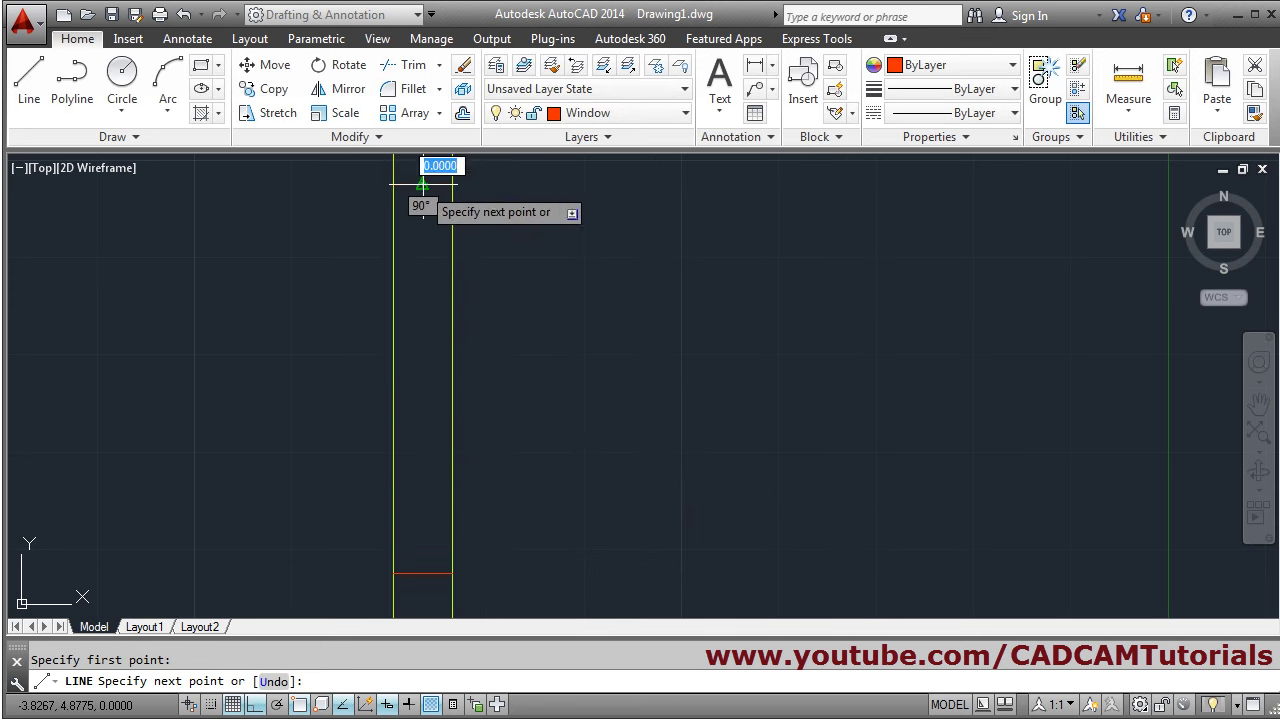
click(437, 557)
key(Return)
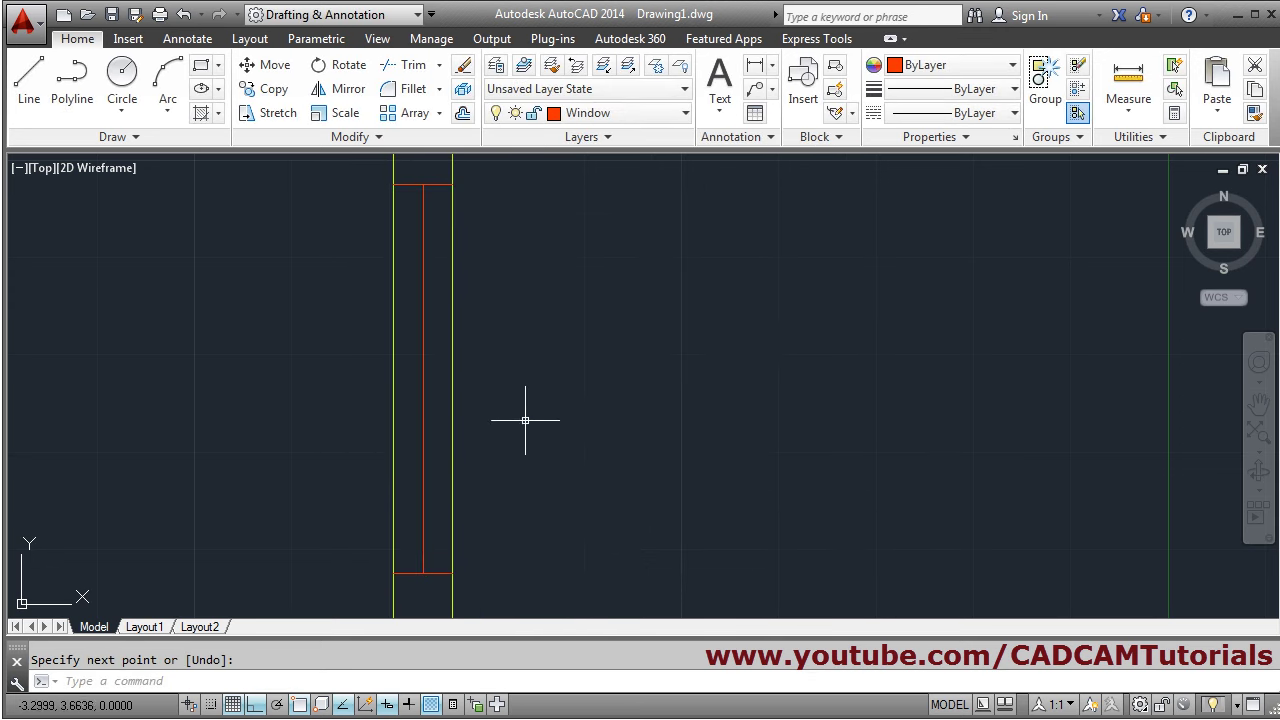
- Offset the window centre line by 0.05 to both its right and left
click(463, 112)
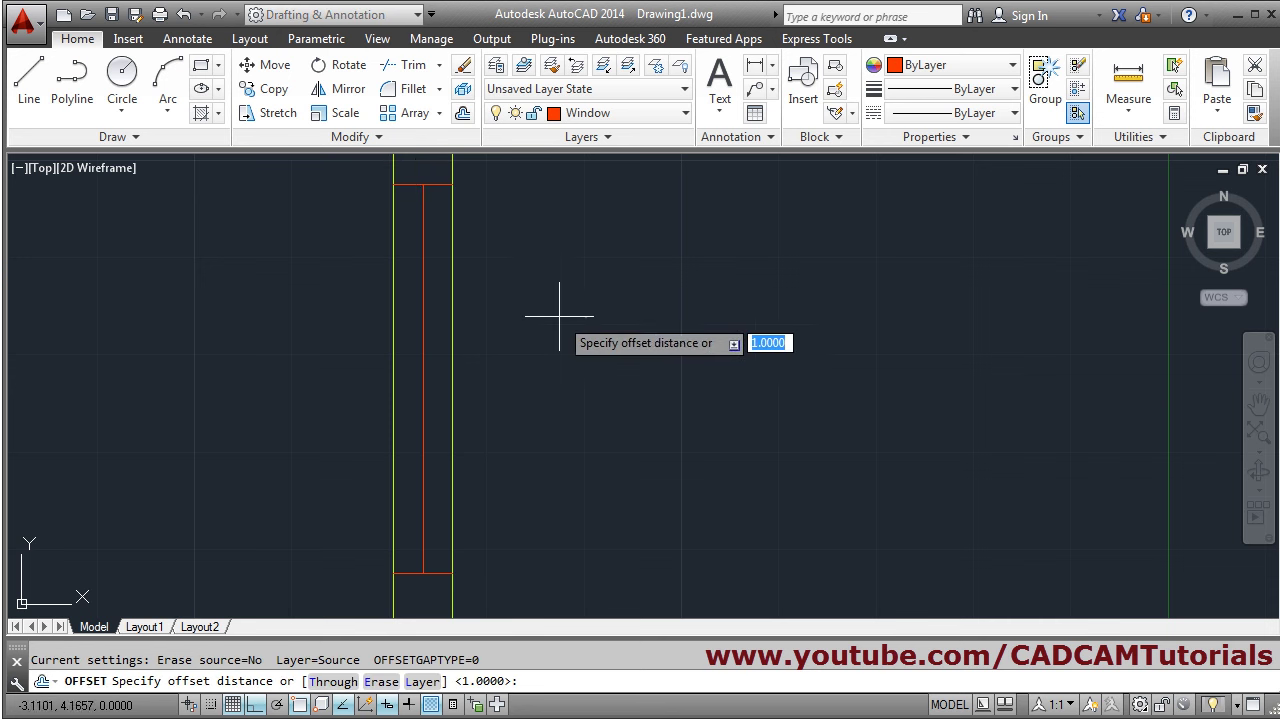
text(0.)
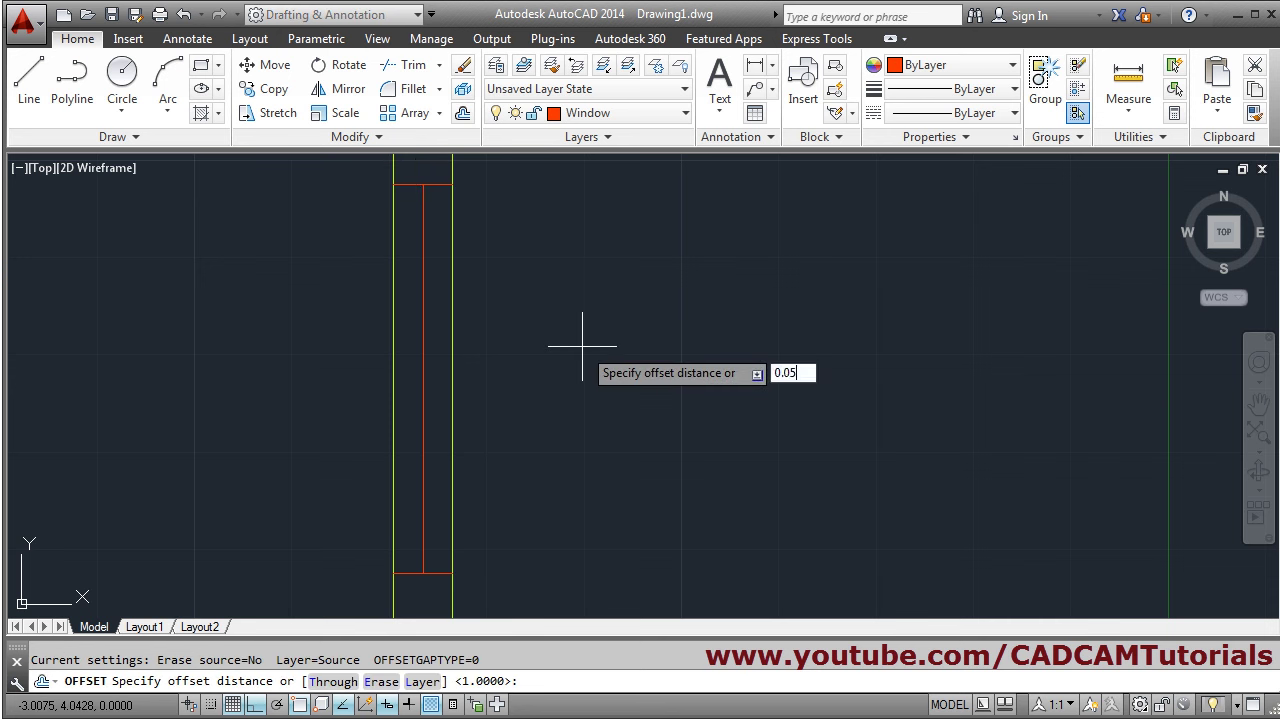
text(05)
key(Return)
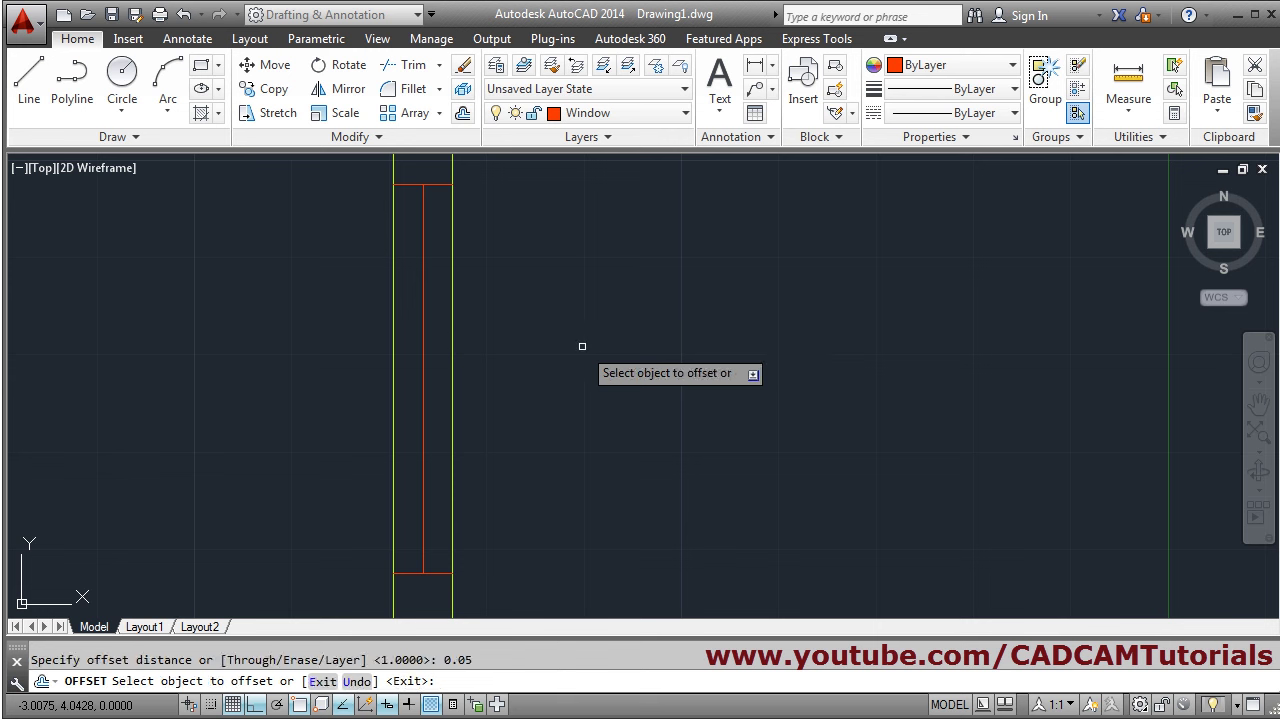
click(421, 397)
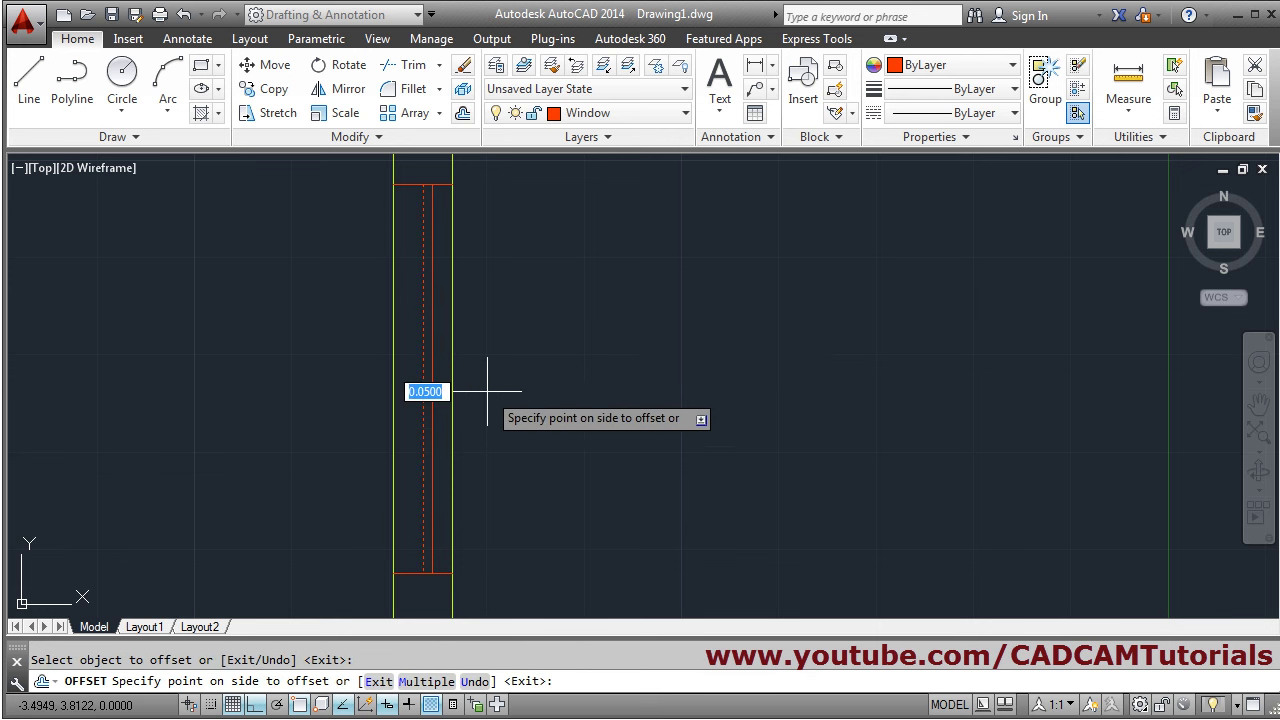
click(495, 392)
click(425, 400)
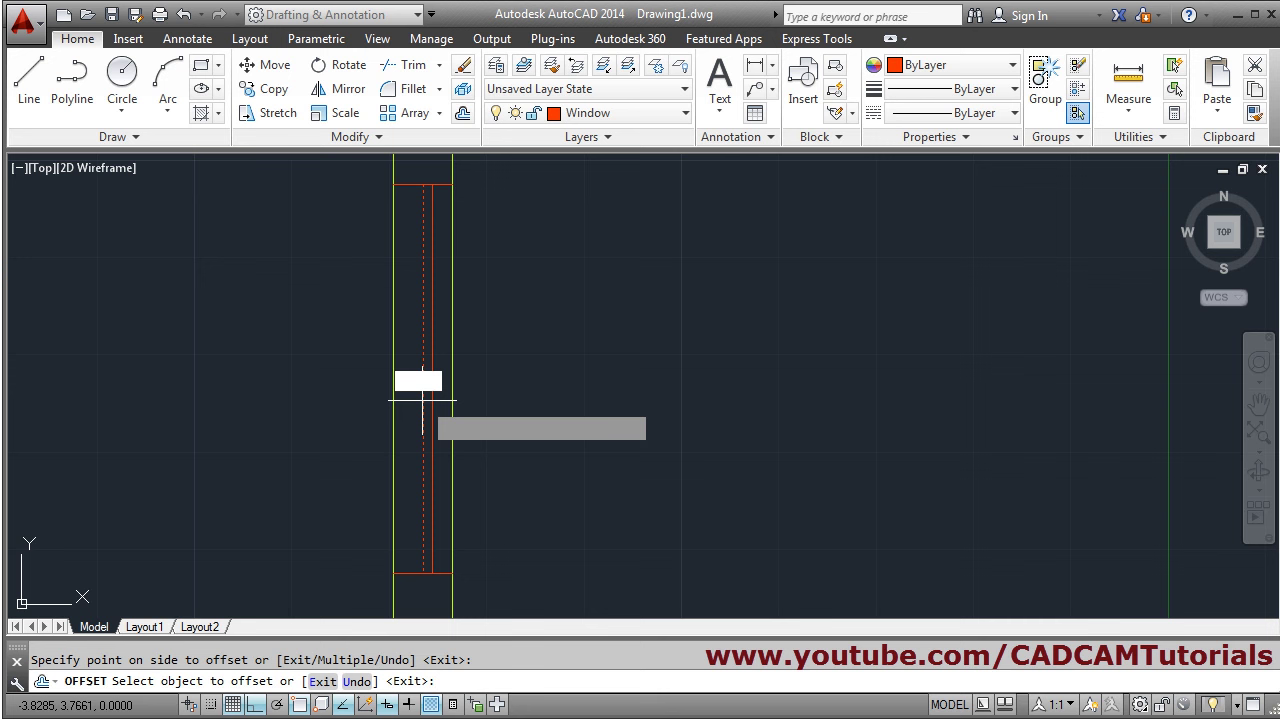
click(329, 400)
key(Return)
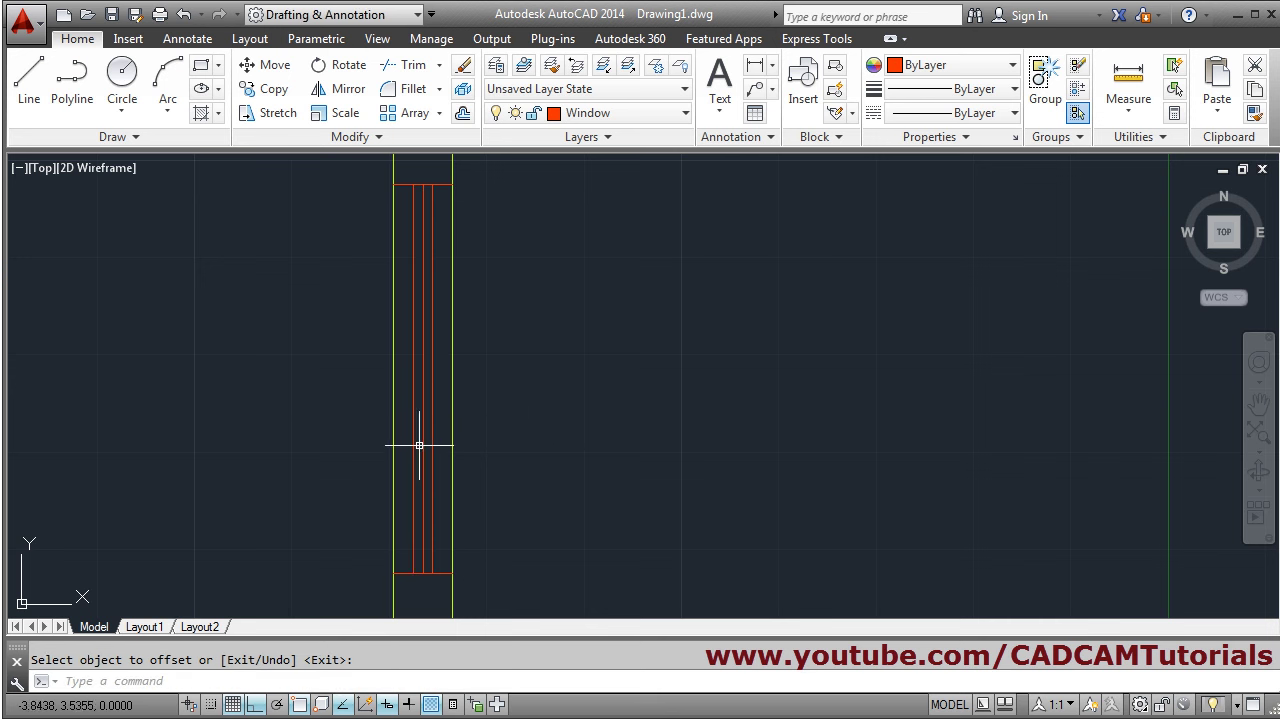
- Erase the original centre line between the two glazing lines
text(e)
key(Return)
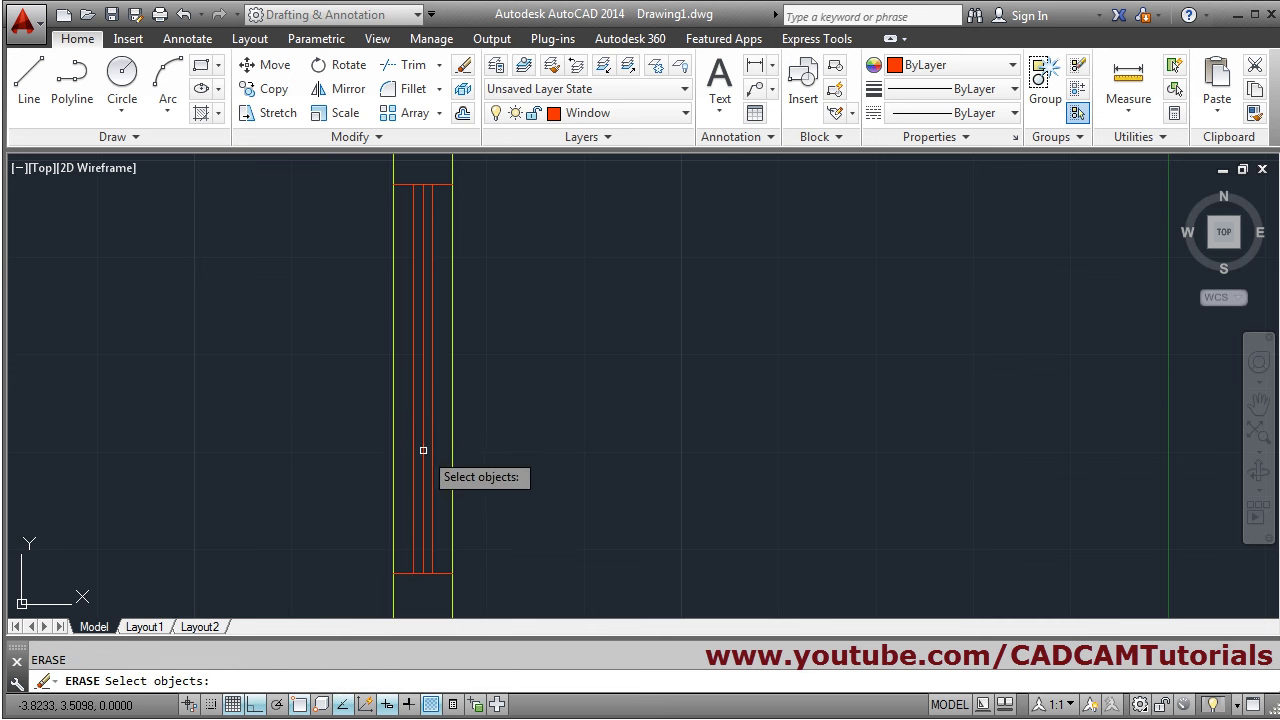
click(423, 450)
key(Return)
scroll(523, 271, down, 3)
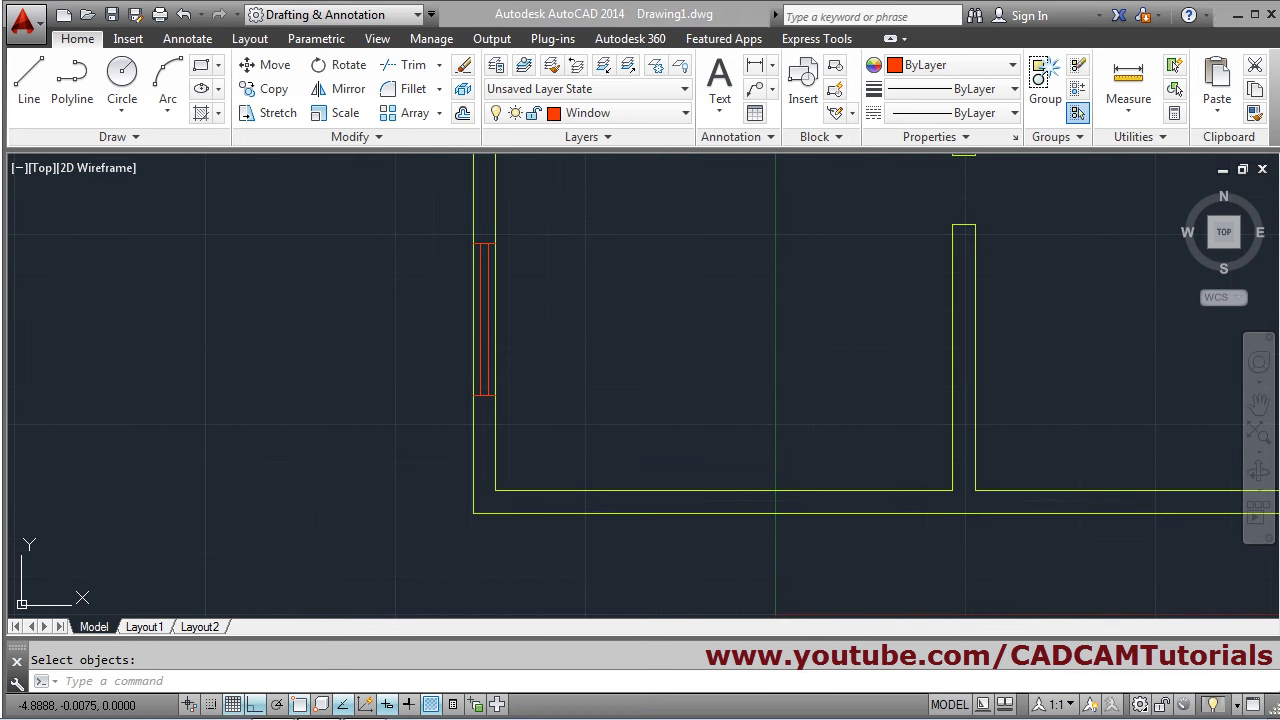
key(alt+Tab)
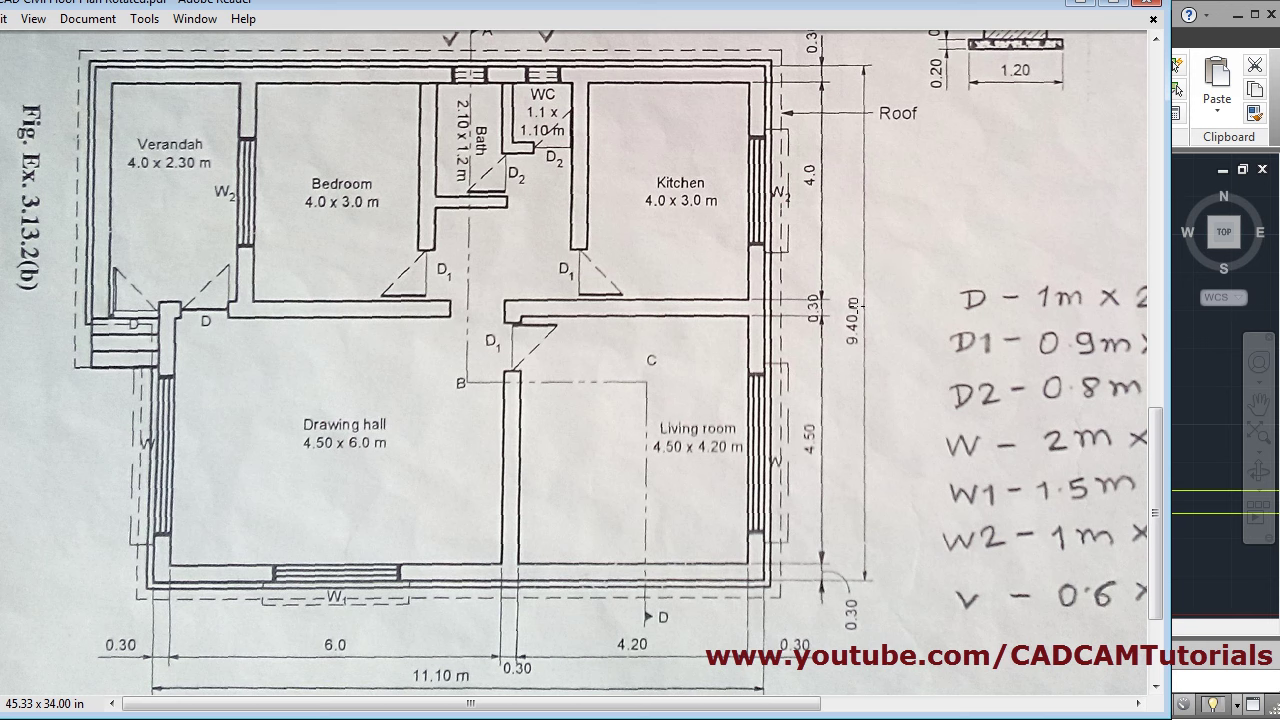
click(1178, 90)
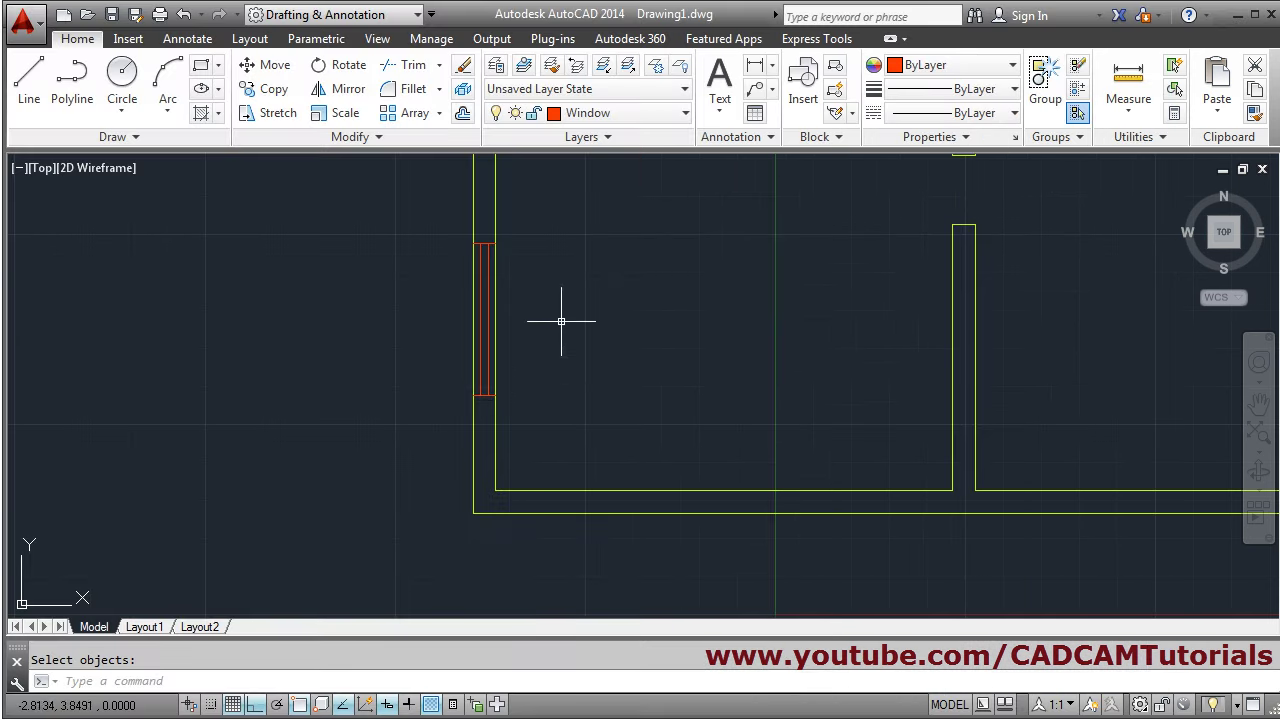
- Copy all the red window lines from the left wall to the midpoint of the lower-right room's right wall
click(266, 97)
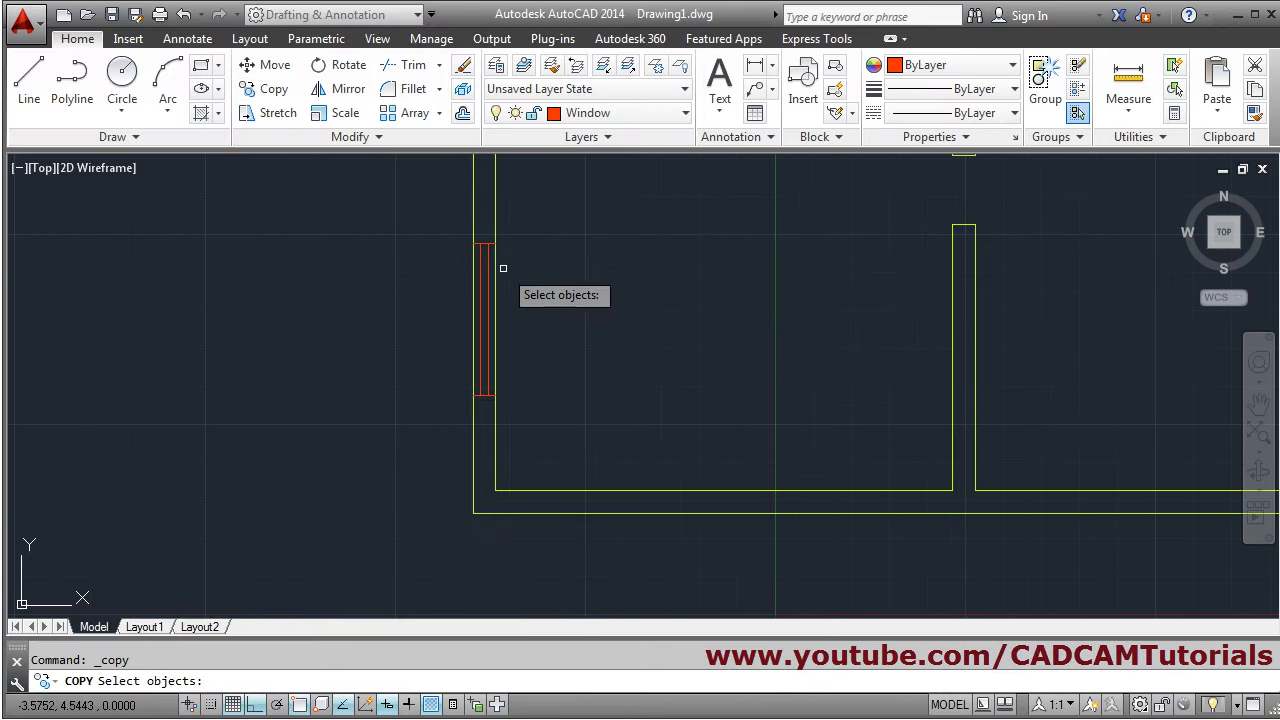
click(451, 224)
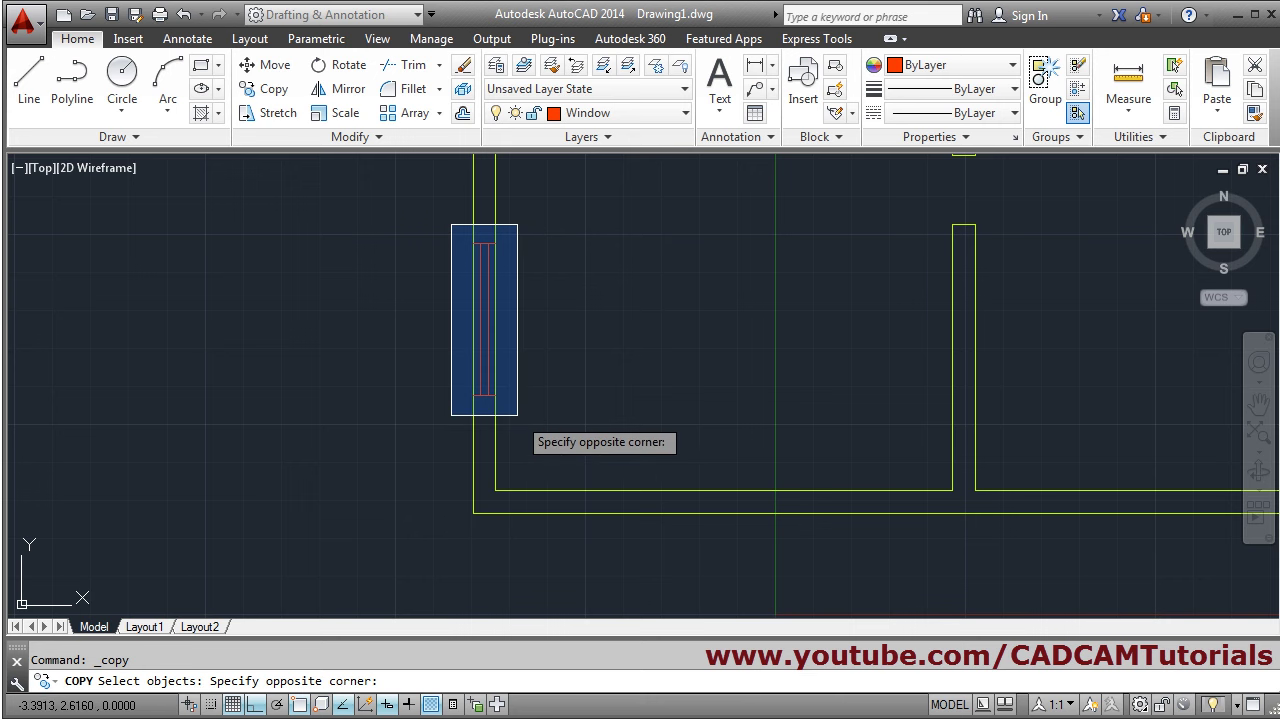
click(517, 415)
key(Return)
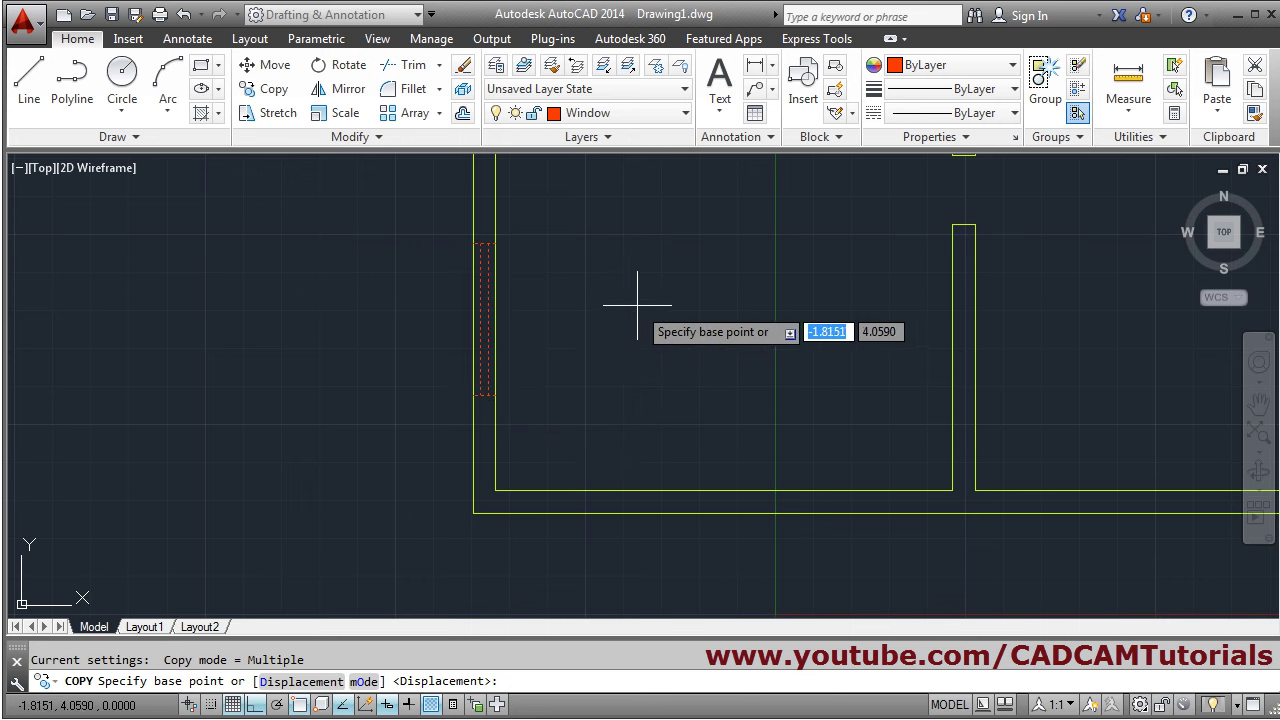
middle_drag(637, 305, 451, 386)
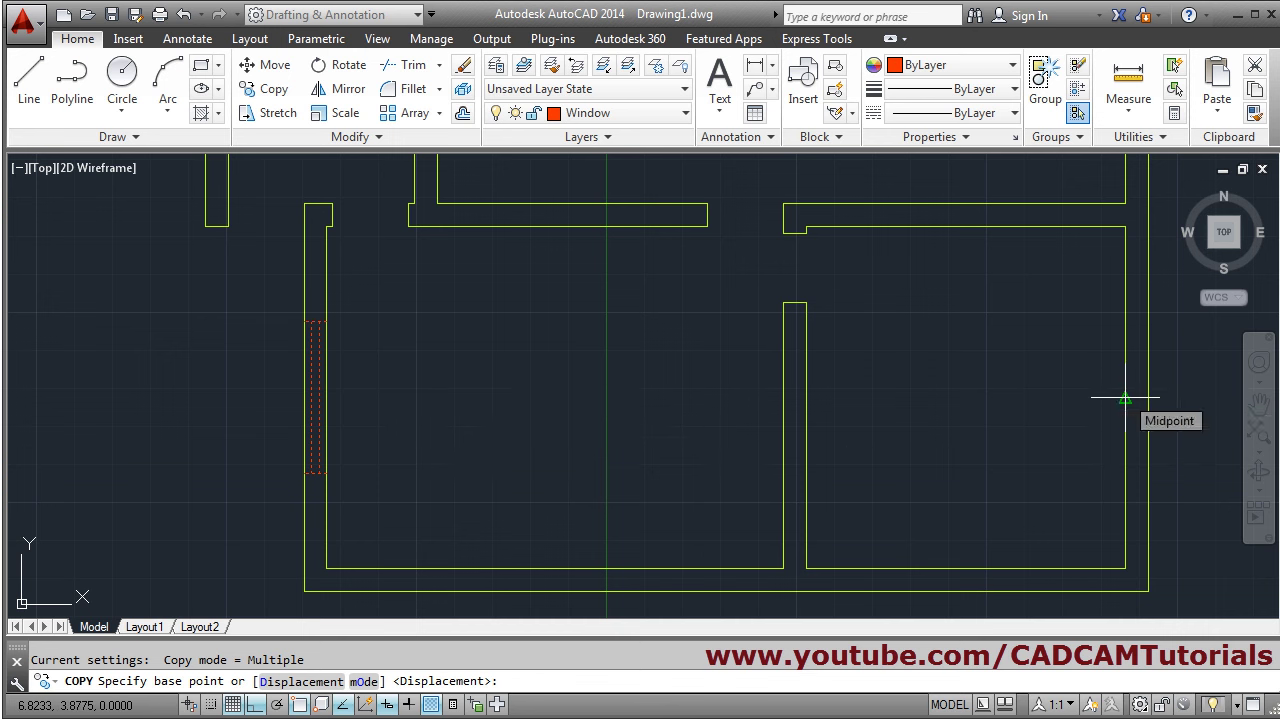
scroll(263, 400, up, 2)
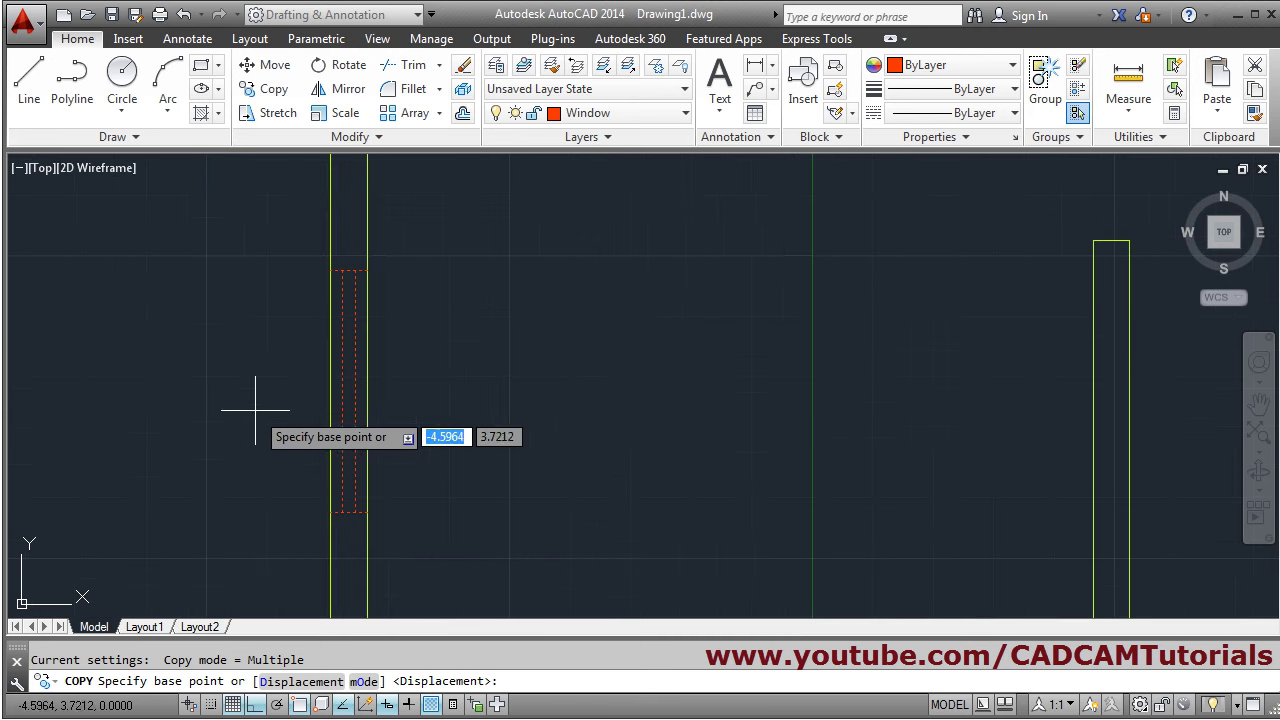
scroll(276, 396, down, 2)
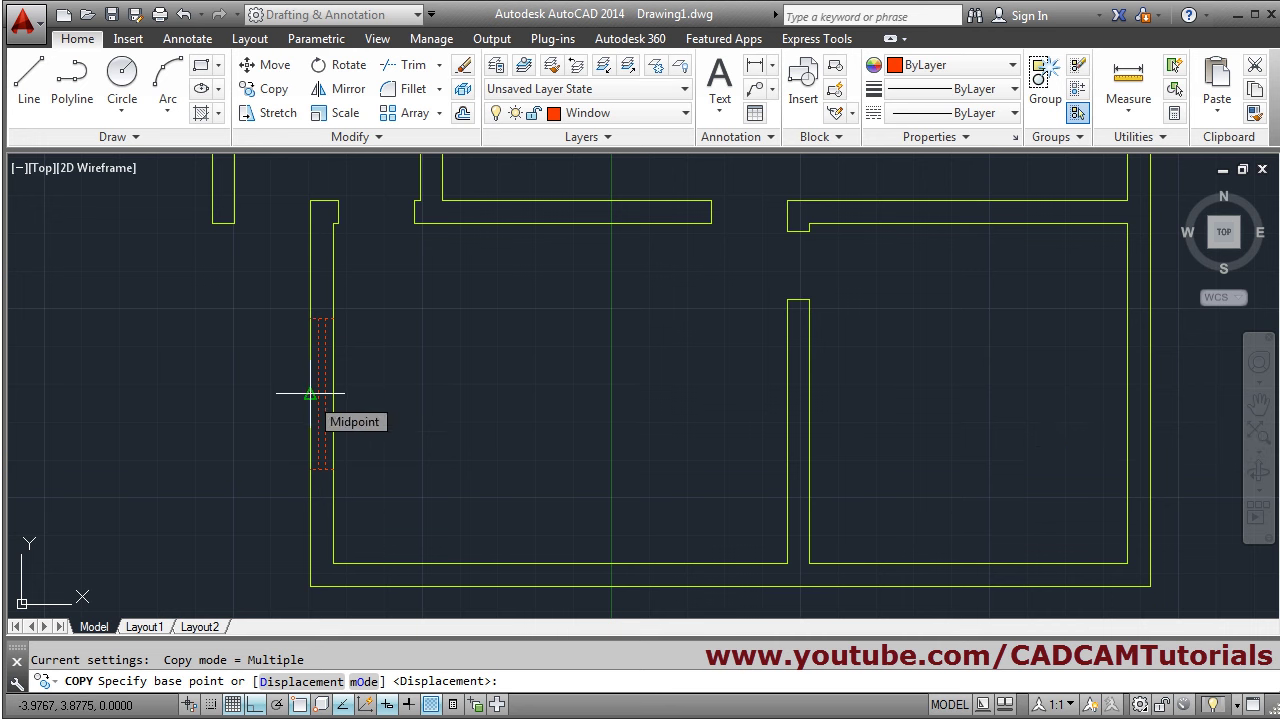
click(311, 394)
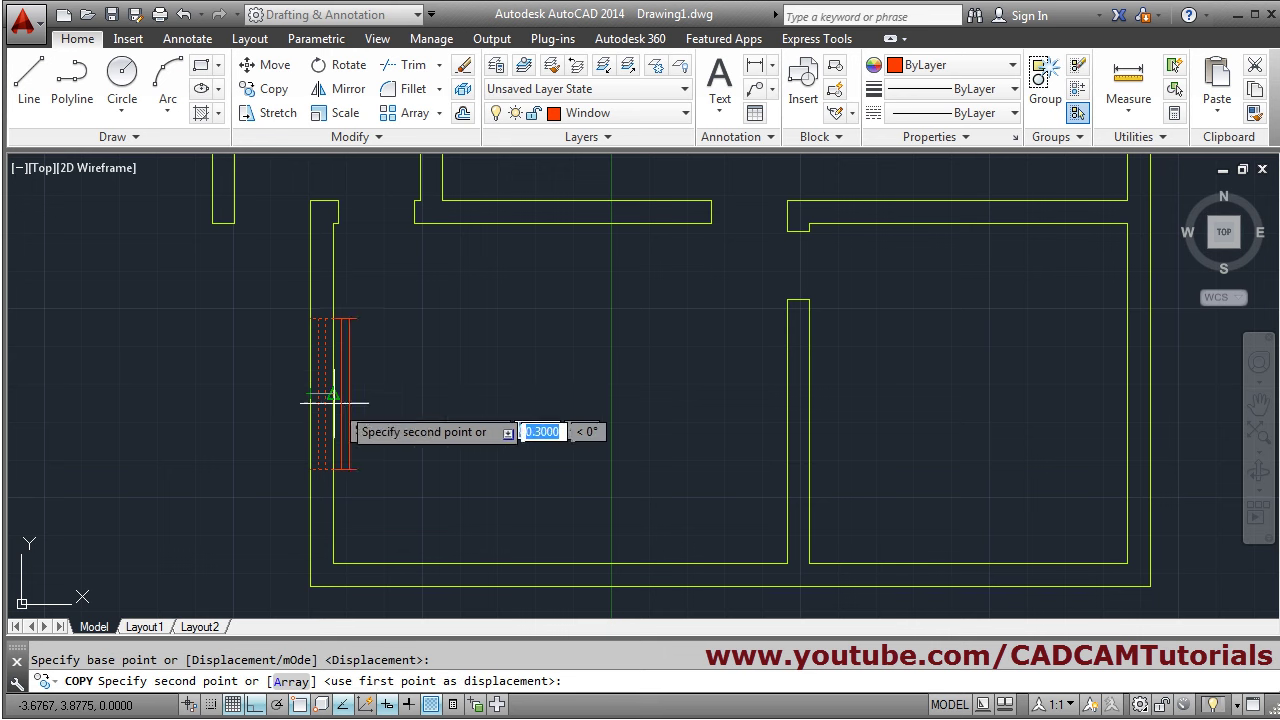
click(1128, 394)
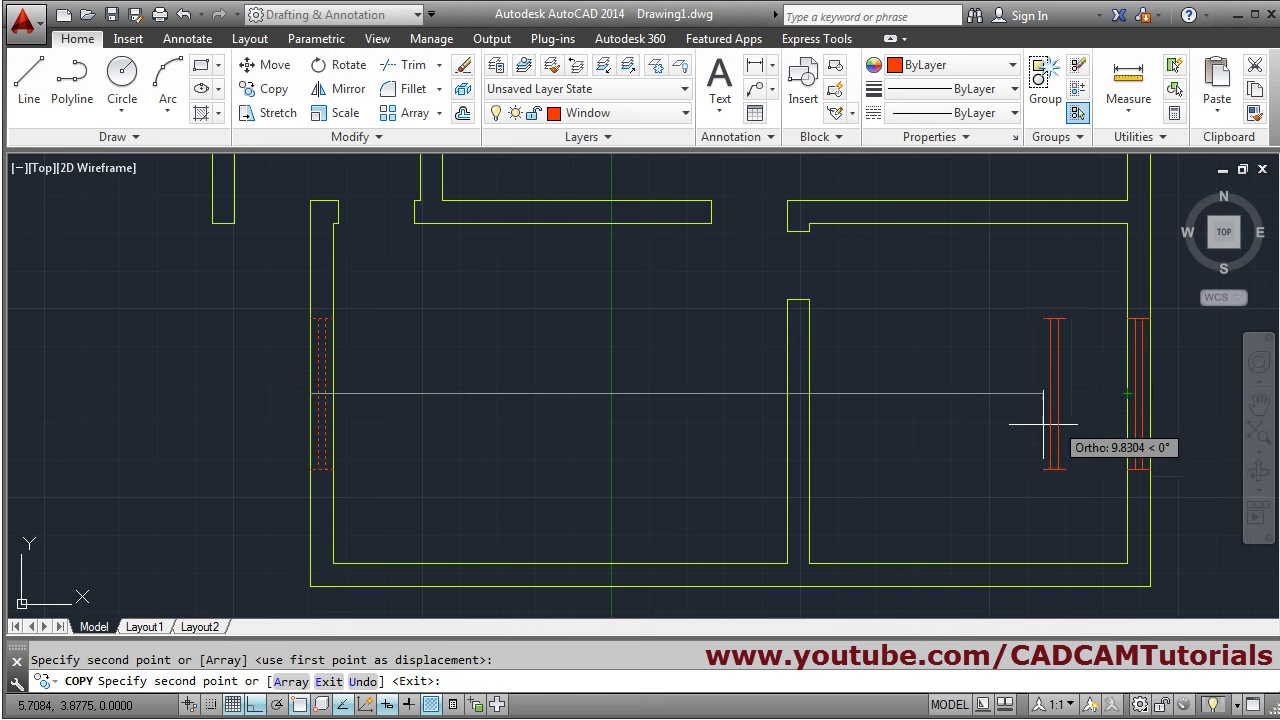
key(Return)
scroll(666, 400, down, 5)
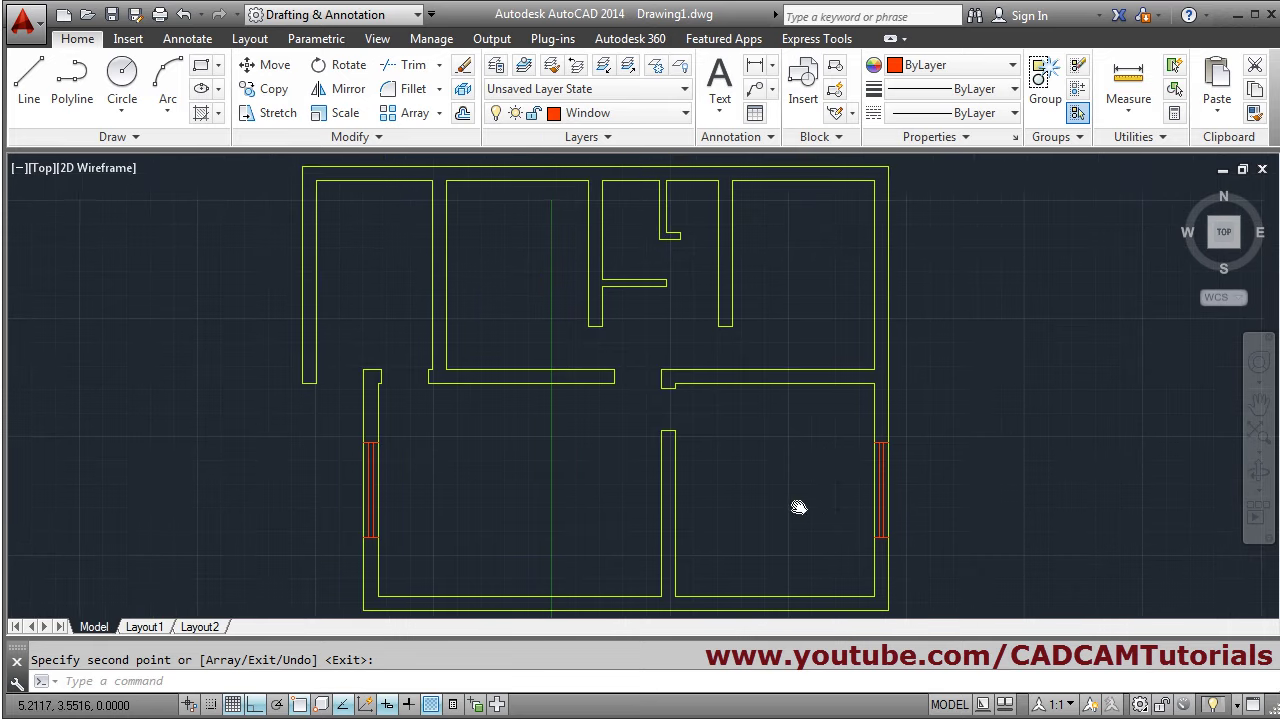
key(alt+Tab)
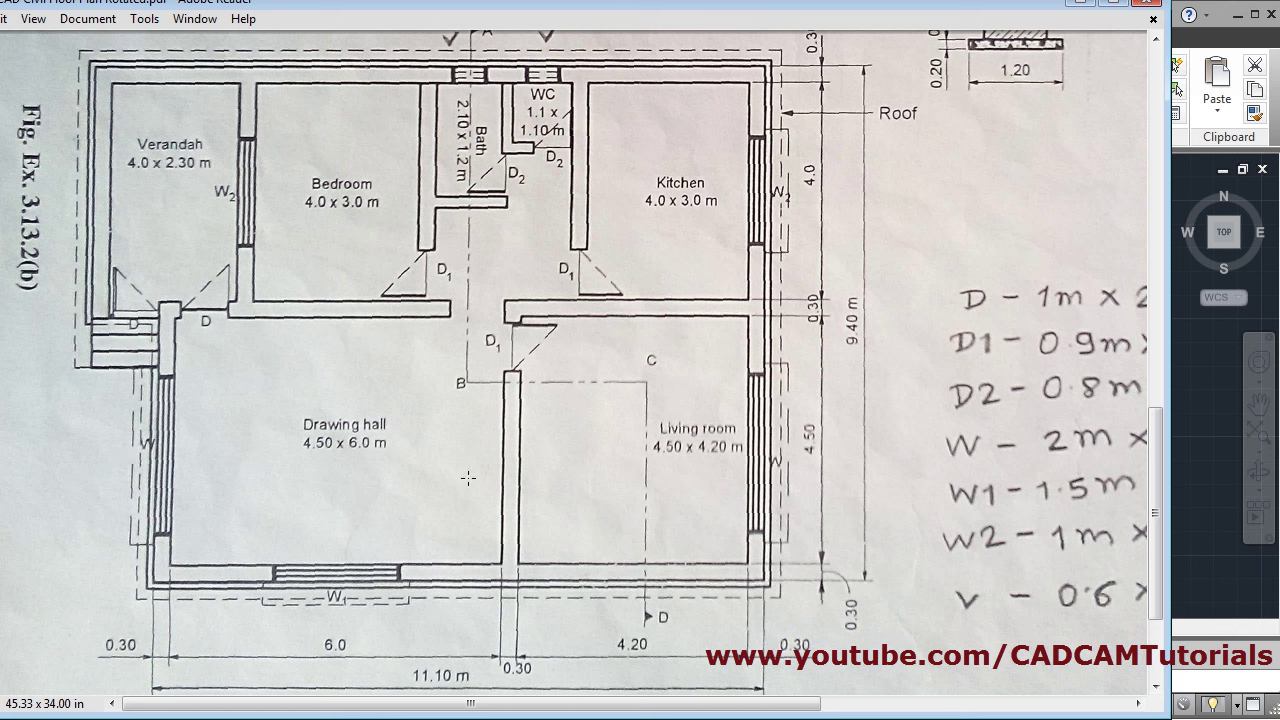
key(alt+Tab)
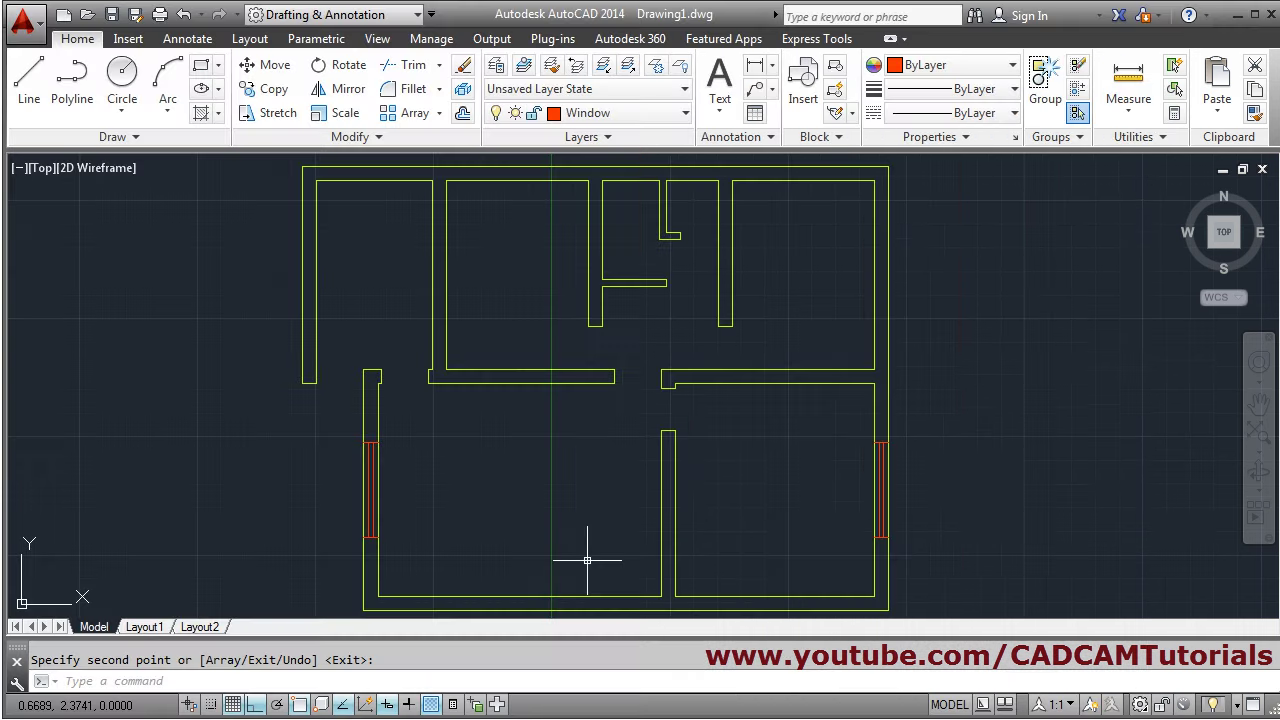
scroll(567, 537, up, 3)
scroll(603, 494, down, 1)
mouse_move(626, 391)
middle_down()
mouse_move(611, 469)
mouse_move(539, 574)
middle_up()
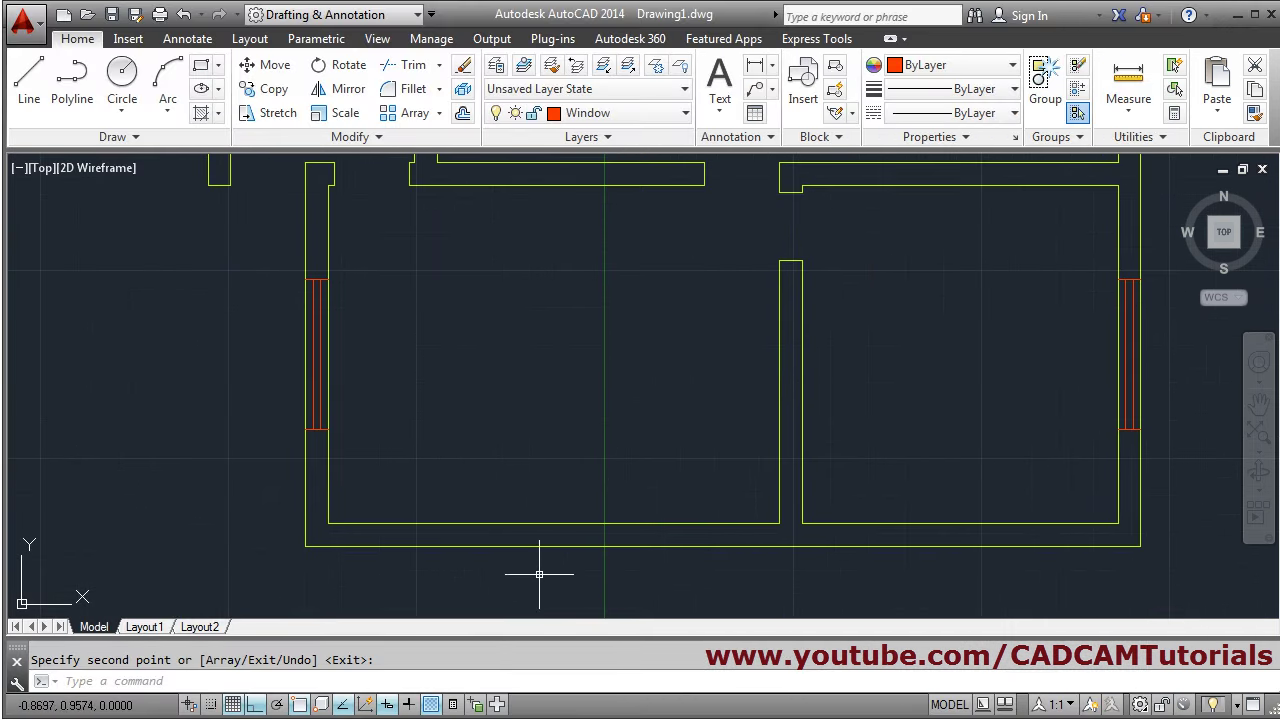
- Draw a short red centre line from the inner bottom wall's midpoint down to the outer wall
click(29, 80)
click(554, 522)
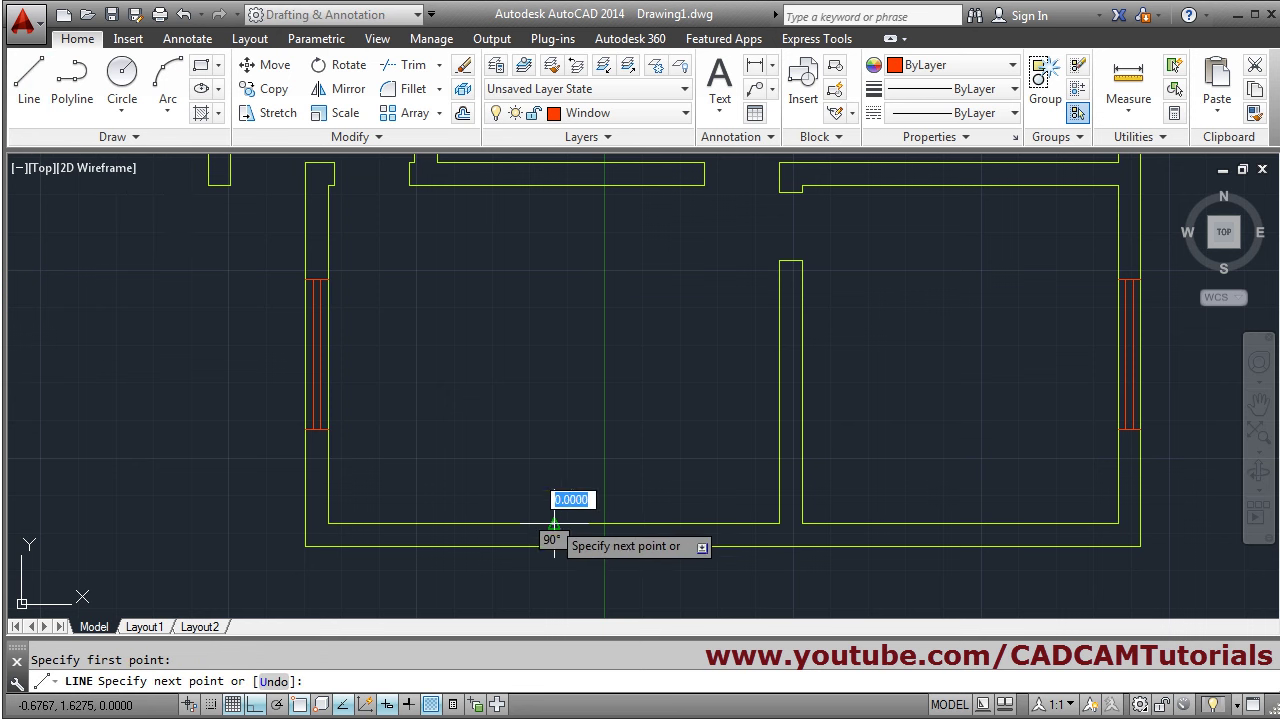
scroll(551, 546, up, 1)
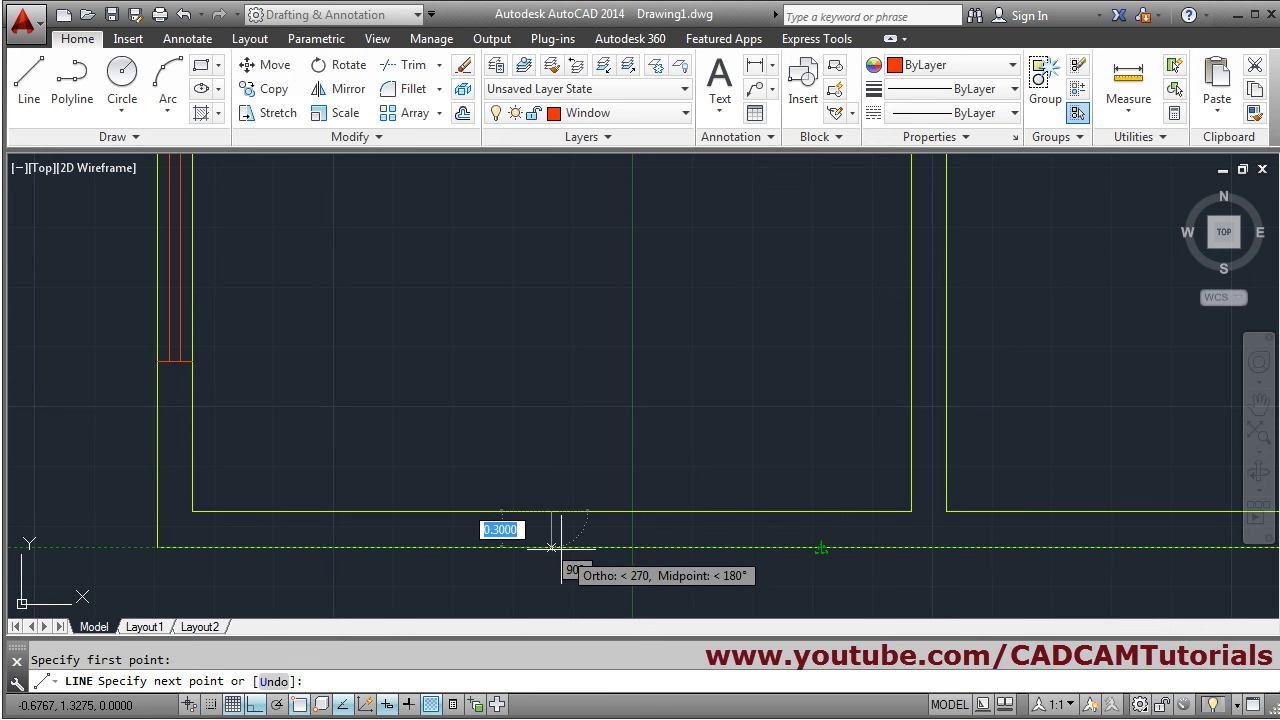
click(552, 546)
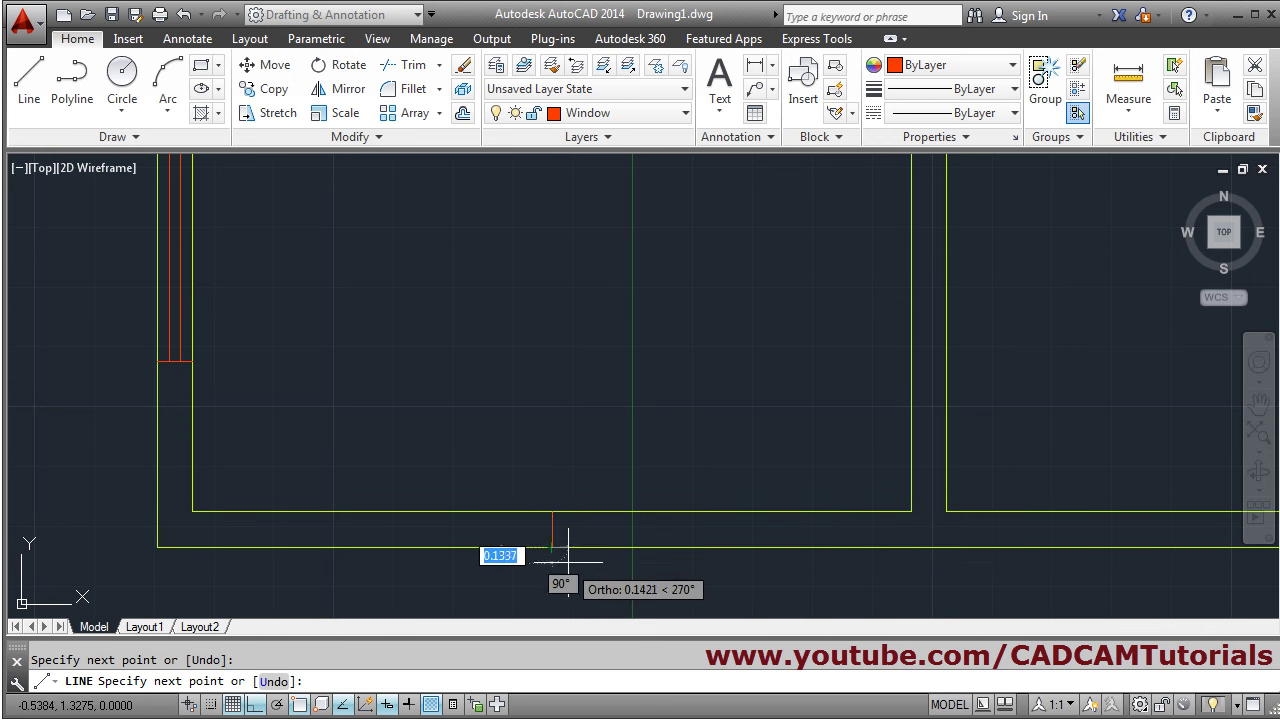
key(Return)
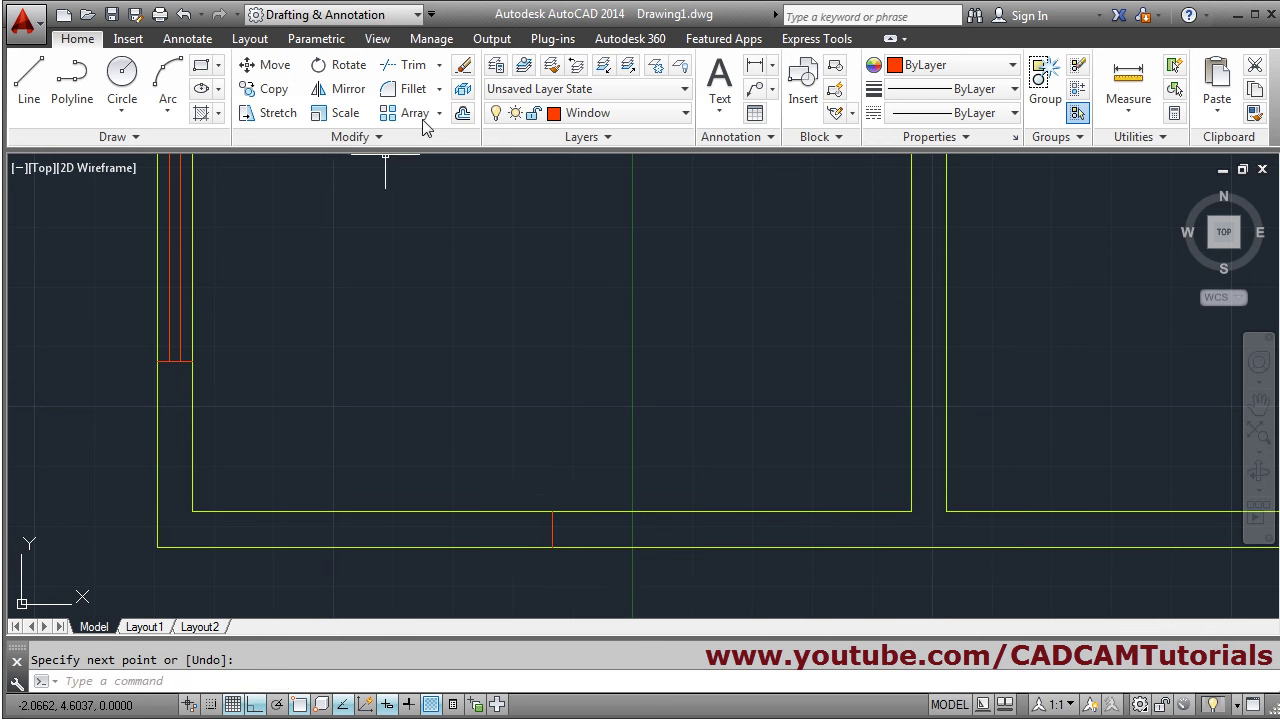
click(463, 112)
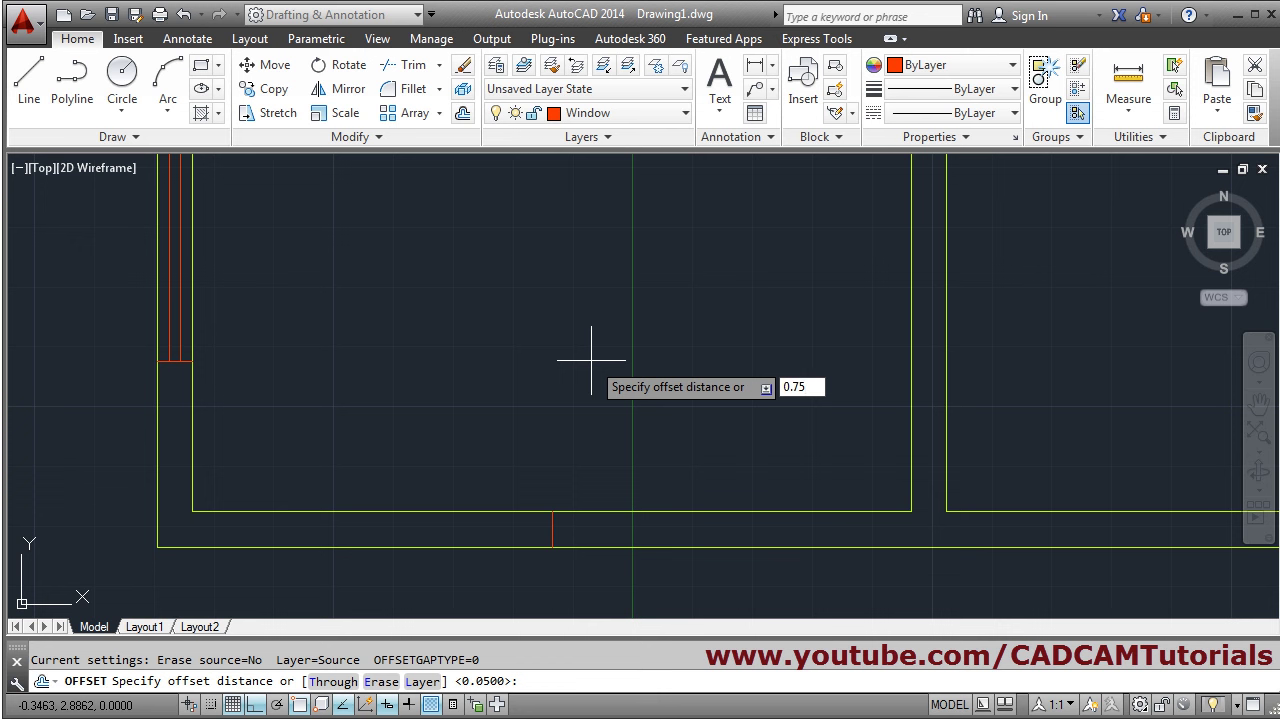
- Offset the red centre line 0.75 to each side to form the window jambs
key(Return)
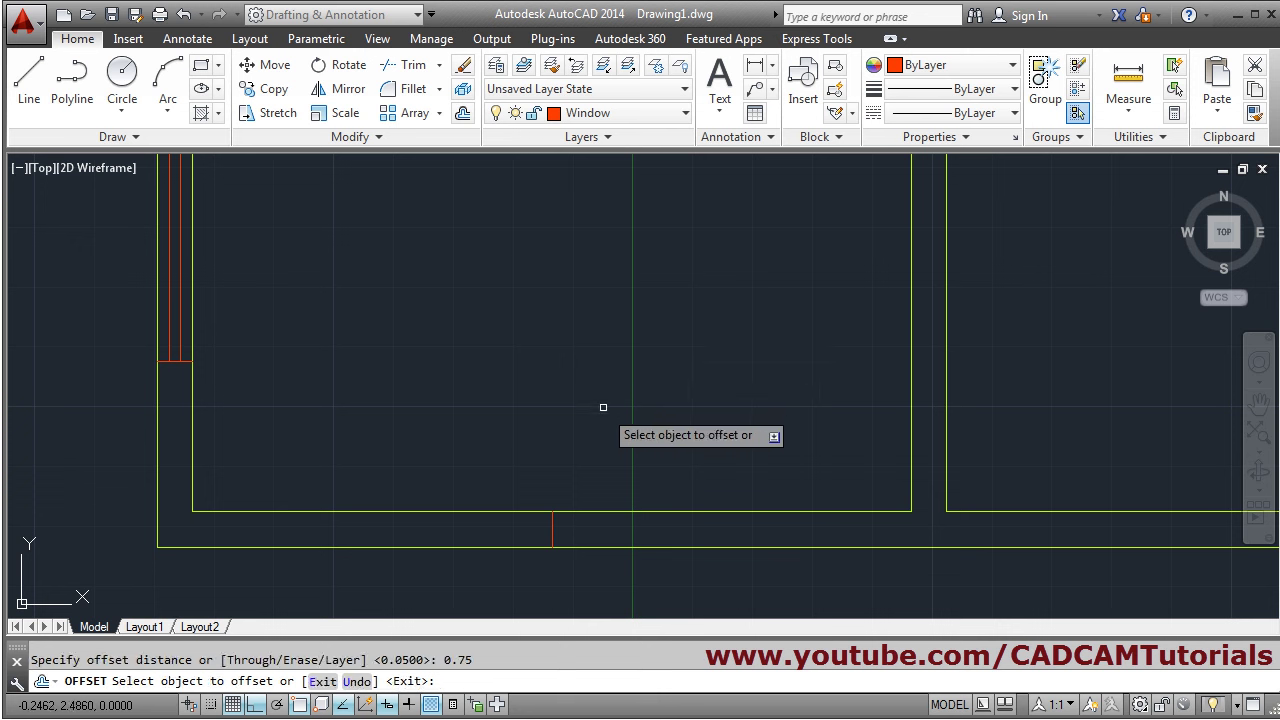
click(552, 525)
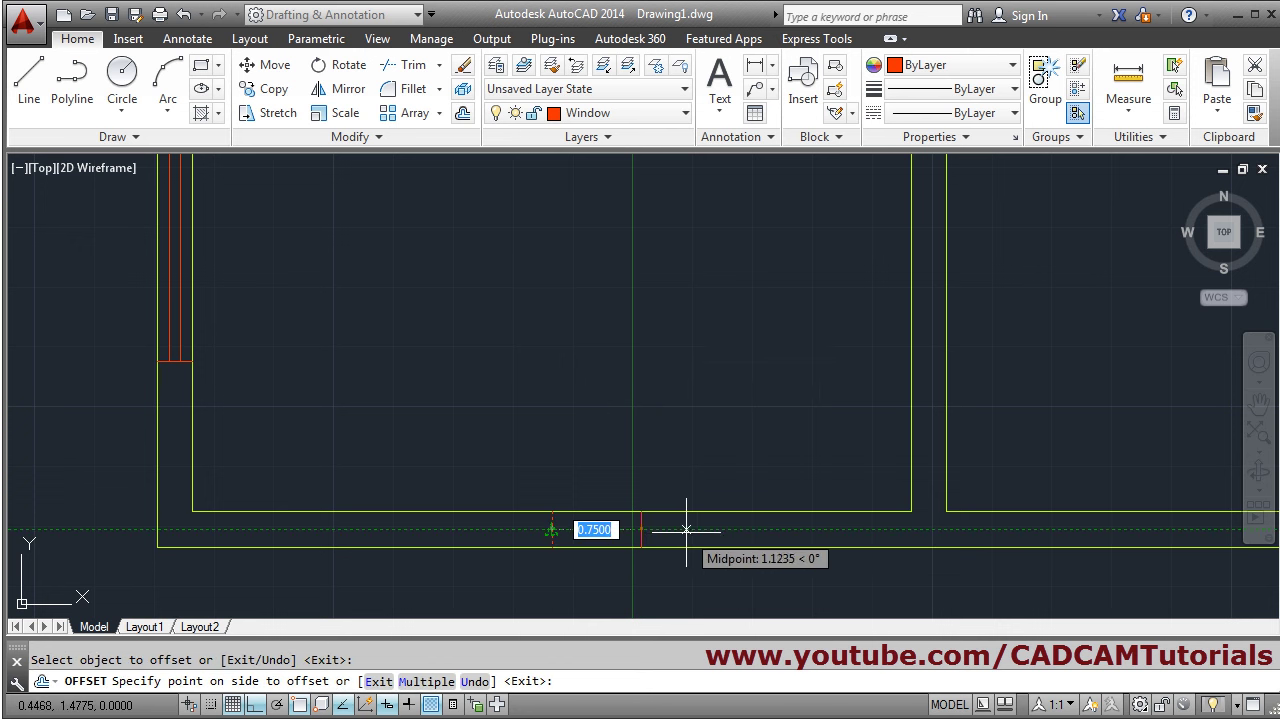
click(686, 523)
click(548, 528)
click(460, 530)
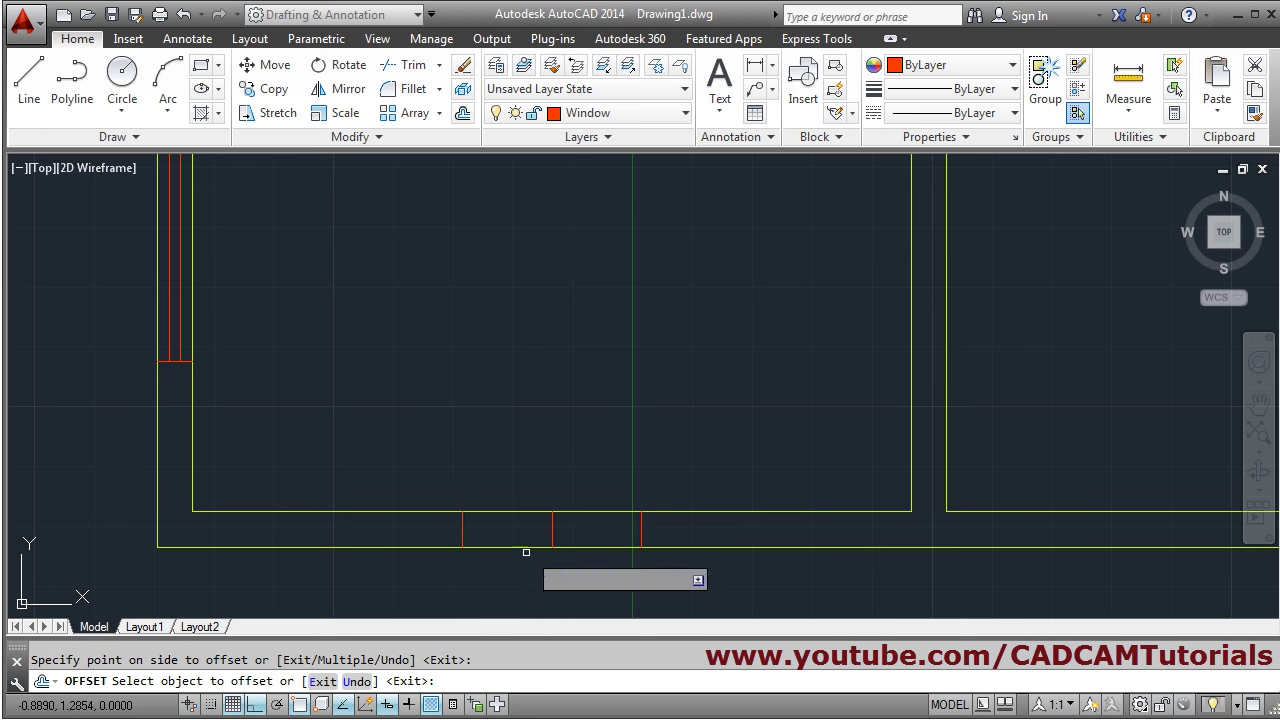
key(Return)
scroll(569, 543, up, 2)
- Erase the red centre line with E
text(e)
key(Return)
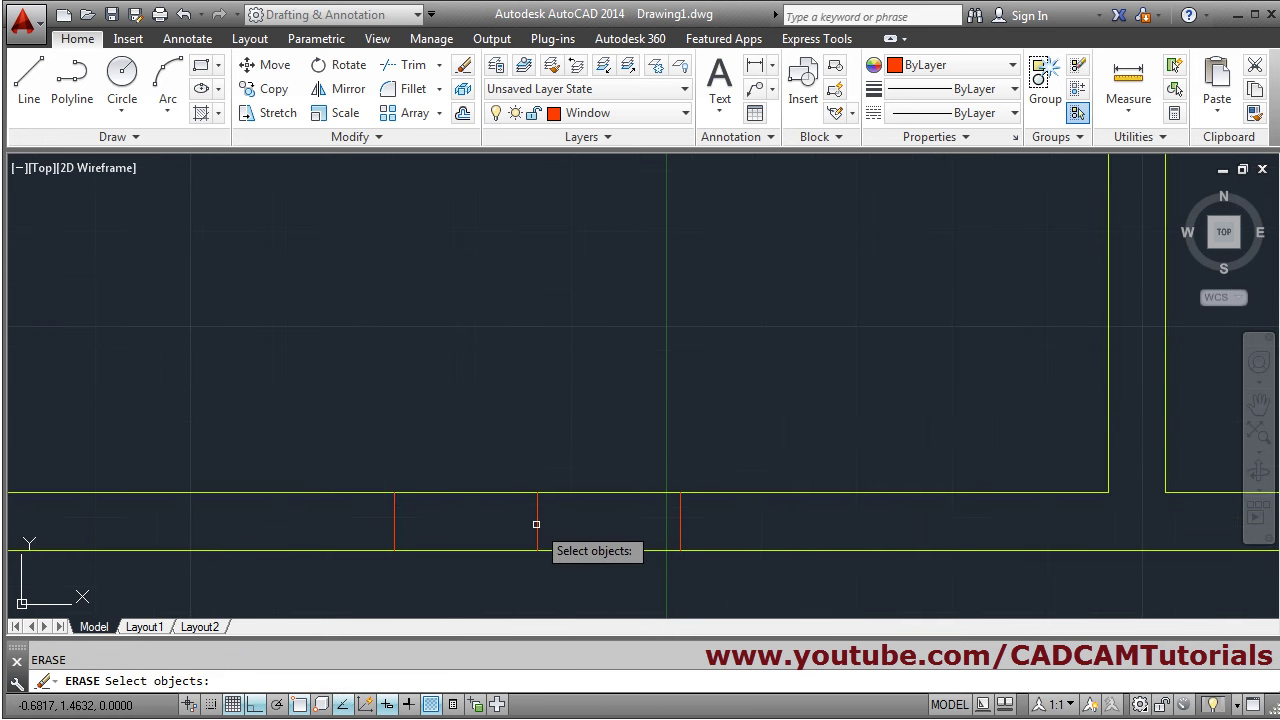
click(537, 523)
key(Return)
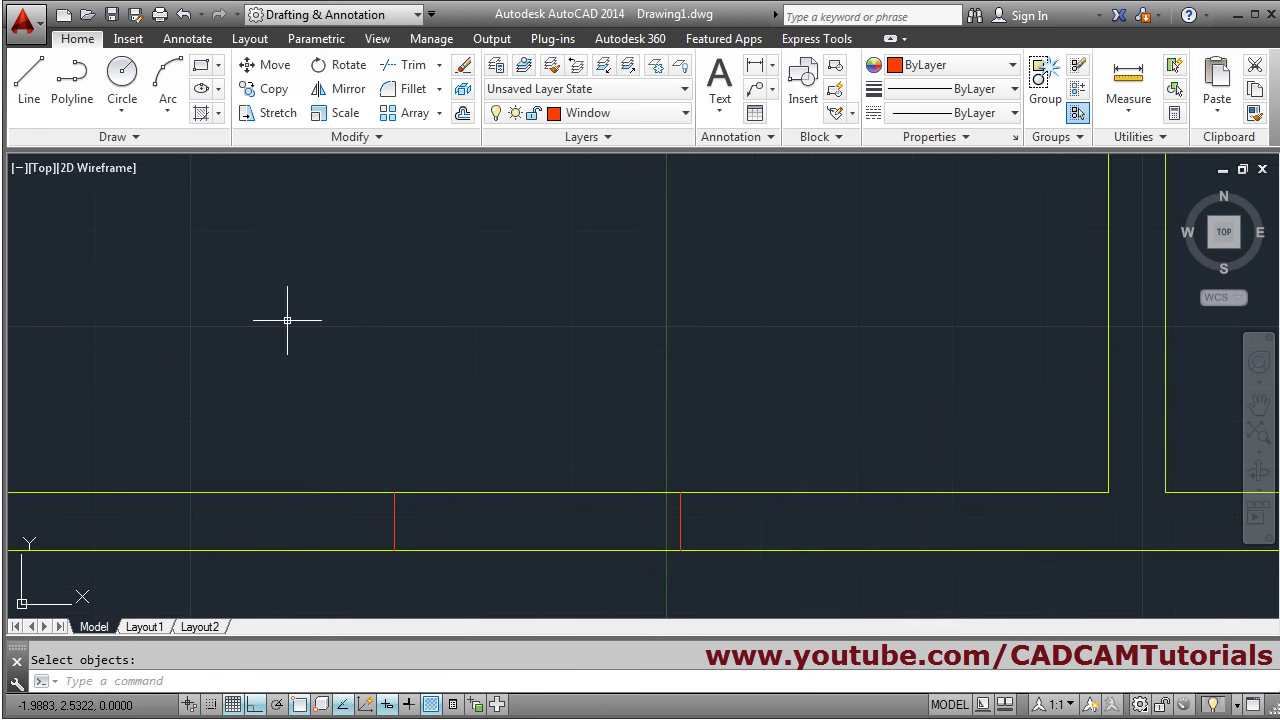
- Draw a horizontal red line between the left and right jambs
click(29, 80)
click(395, 520)
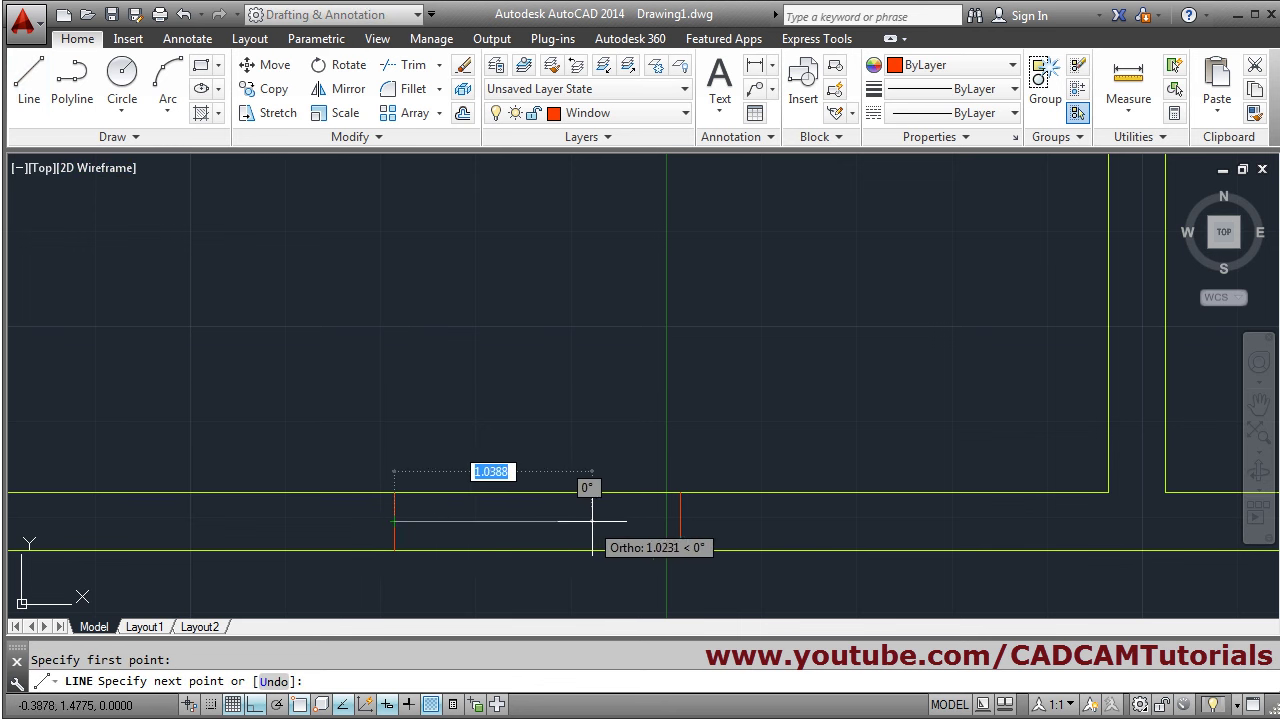
click(680, 520)
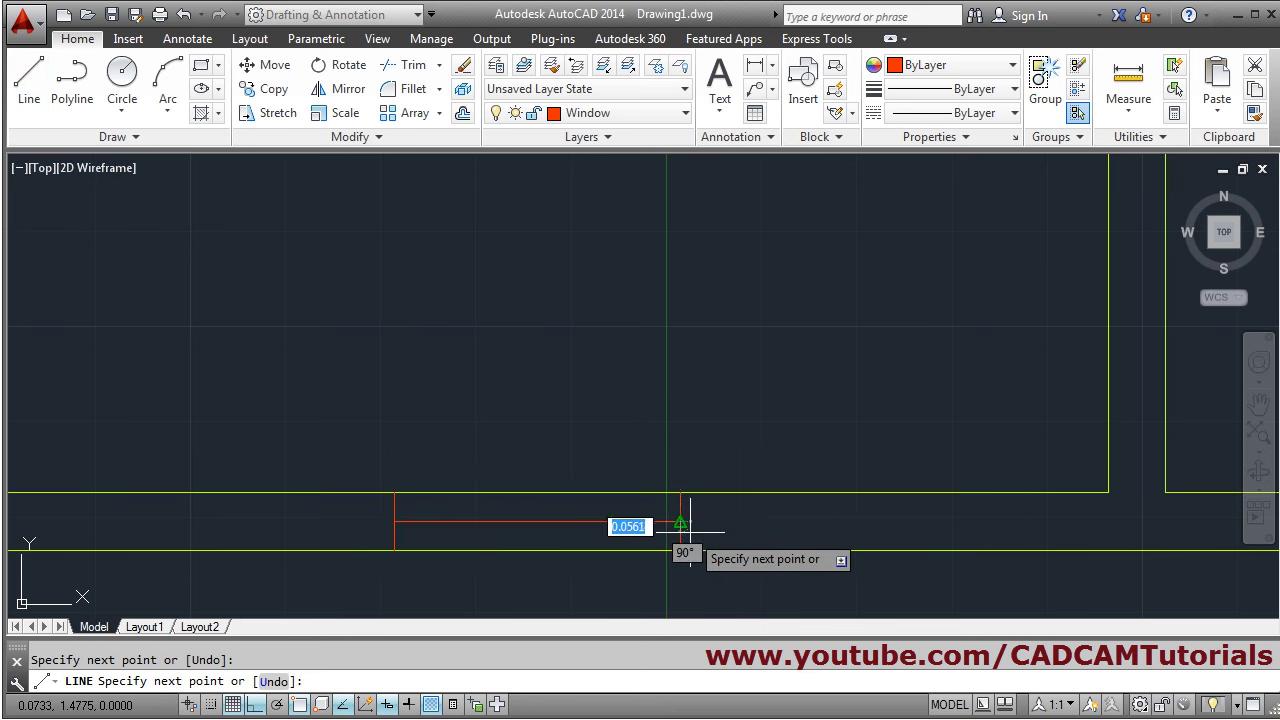
key(Return)
scroll(590, 534, up, 2)
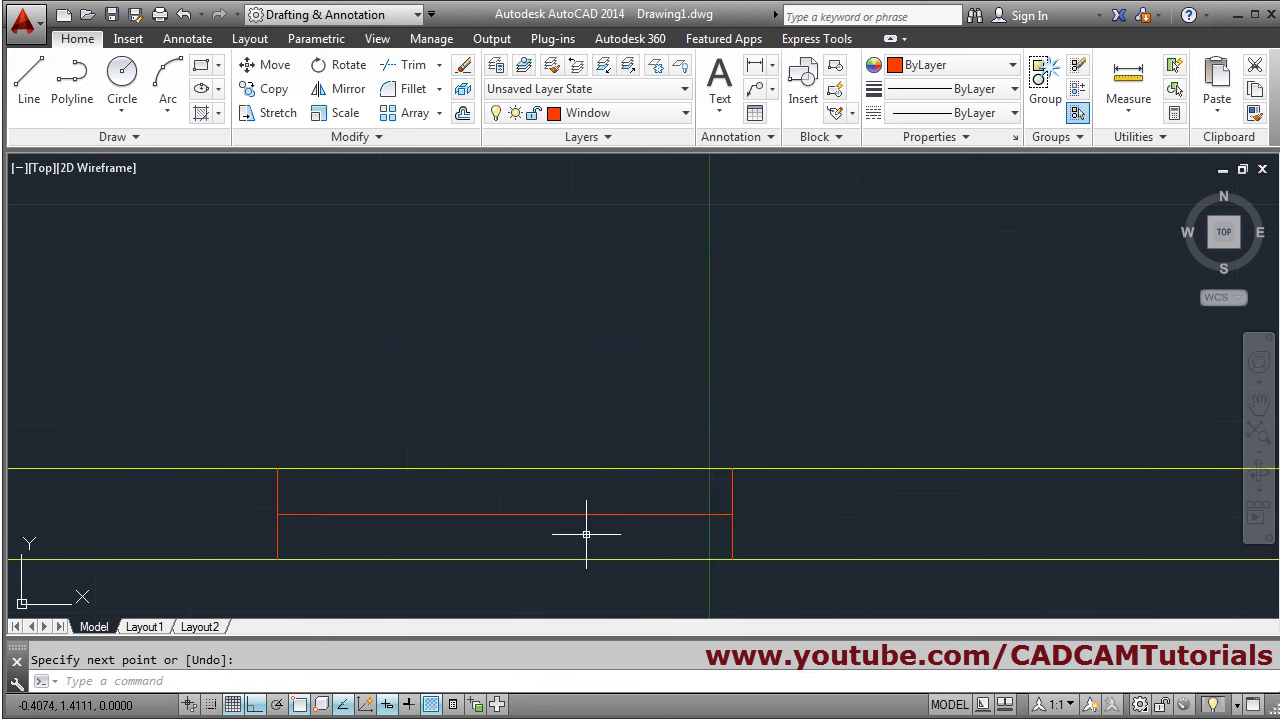
- Offset the horizontal line 0.05 above and below it for the glazing lines
click(462, 112)
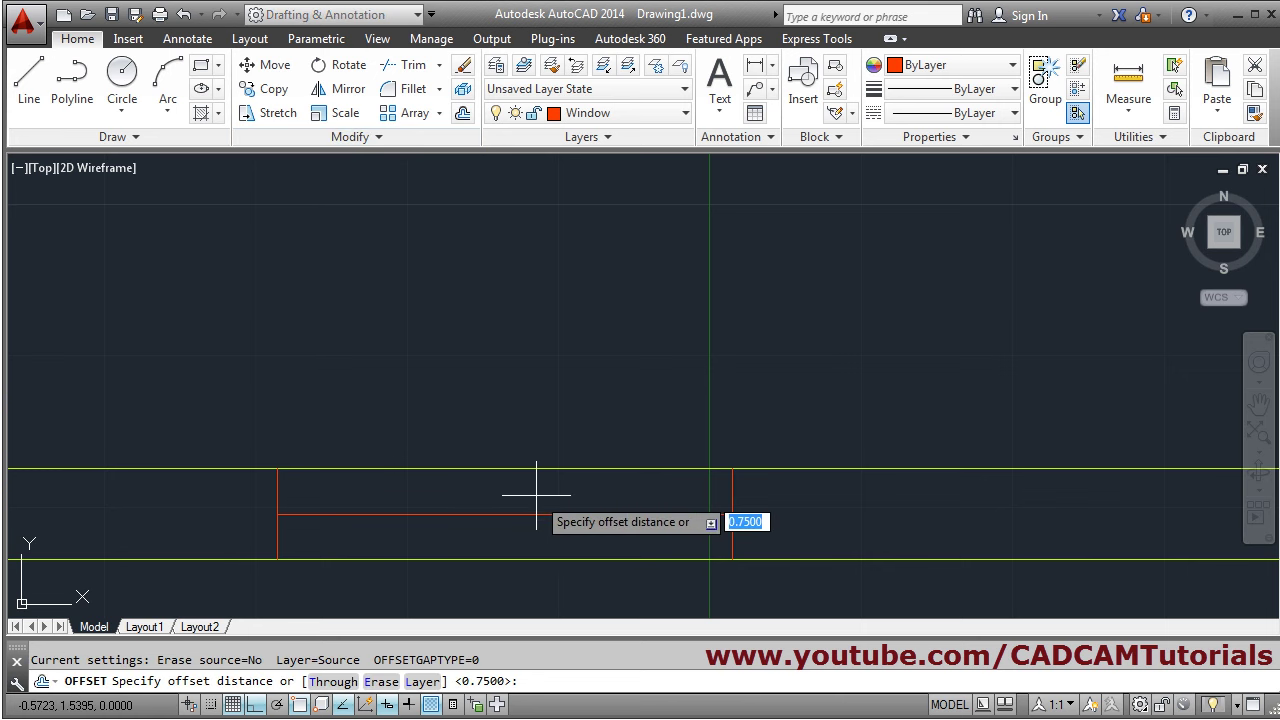
text(0.05)
key(Return)
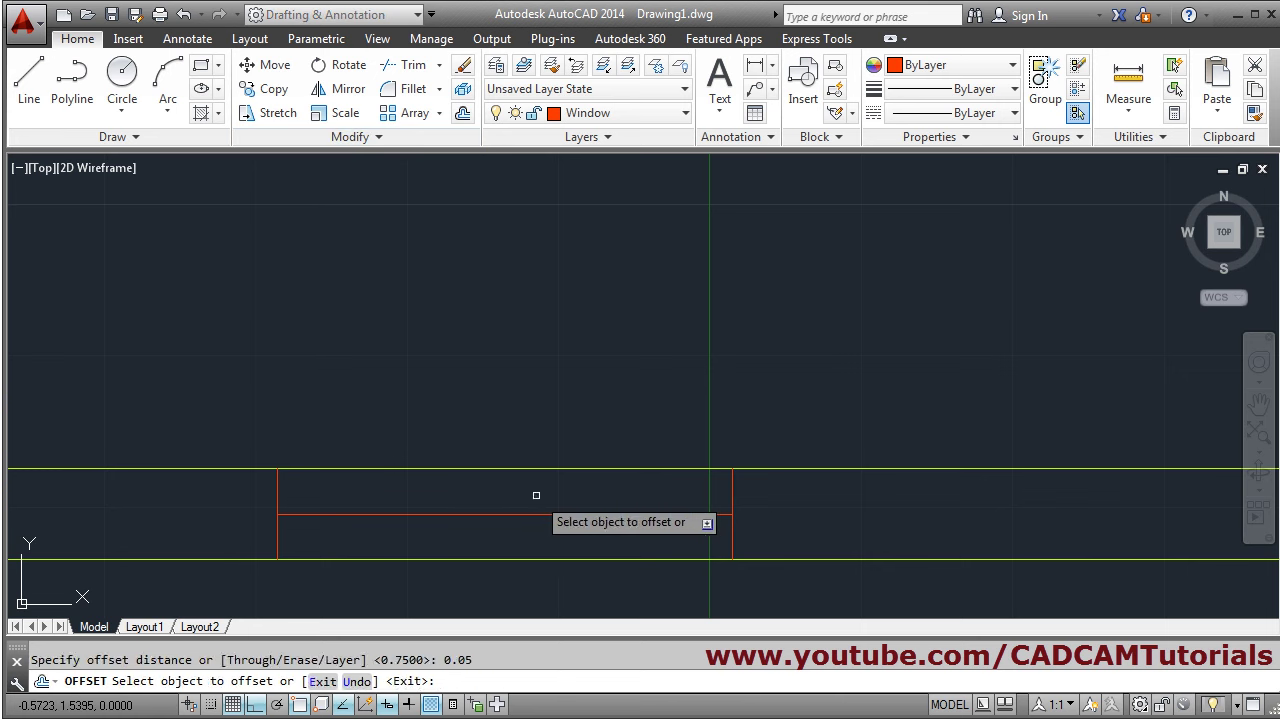
click(533, 514)
click(531, 513)
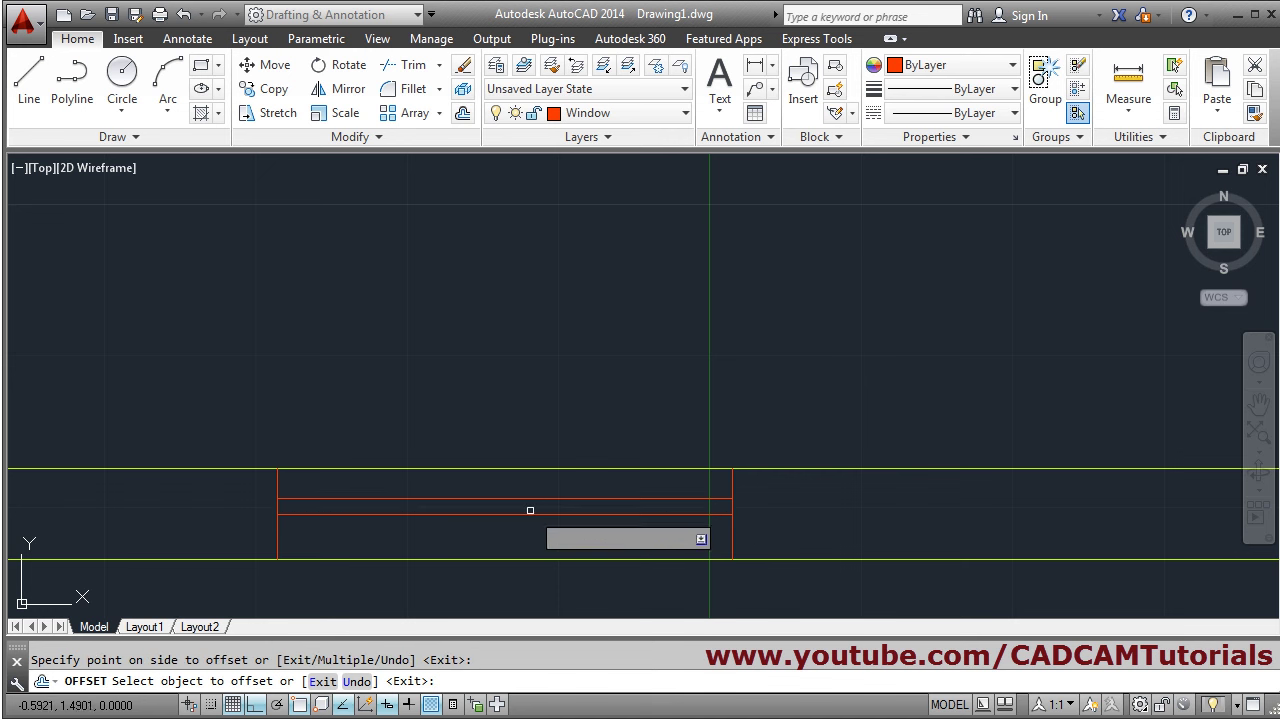
click(527, 515)
click(542, 547)
key(Return)
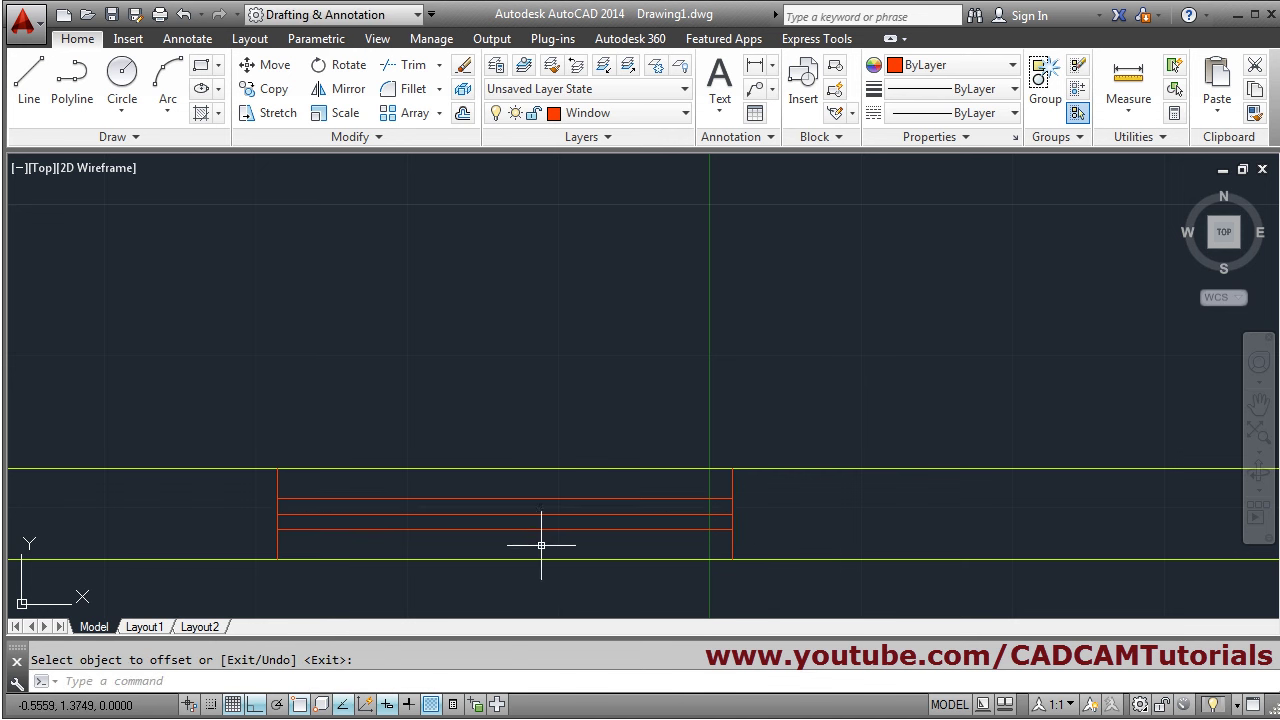
- Erase the middle horizontal line, leaving two glazing lines 0.1 apart
text(e)
key(Return)
click(520, 515)
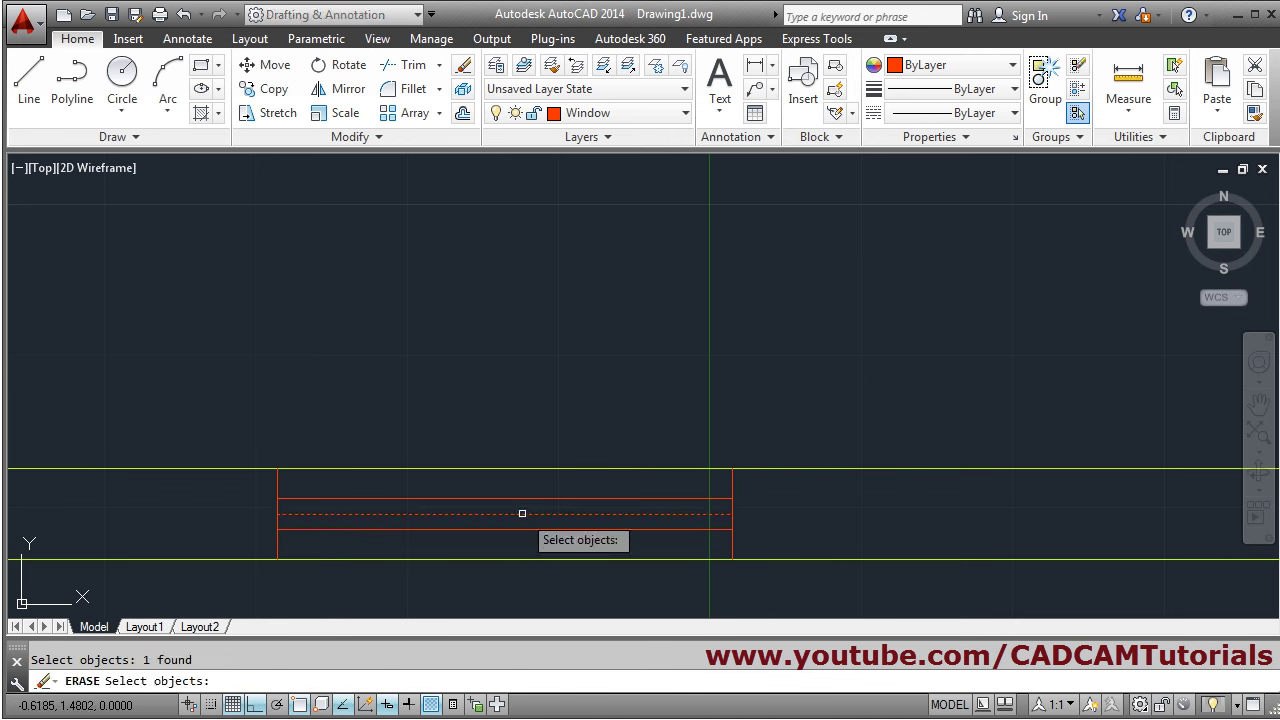
key(Return)
scroll(438, 340, down, 4)
scroll(594, 346, down, 2)
scroll(740, 486, down, 3)
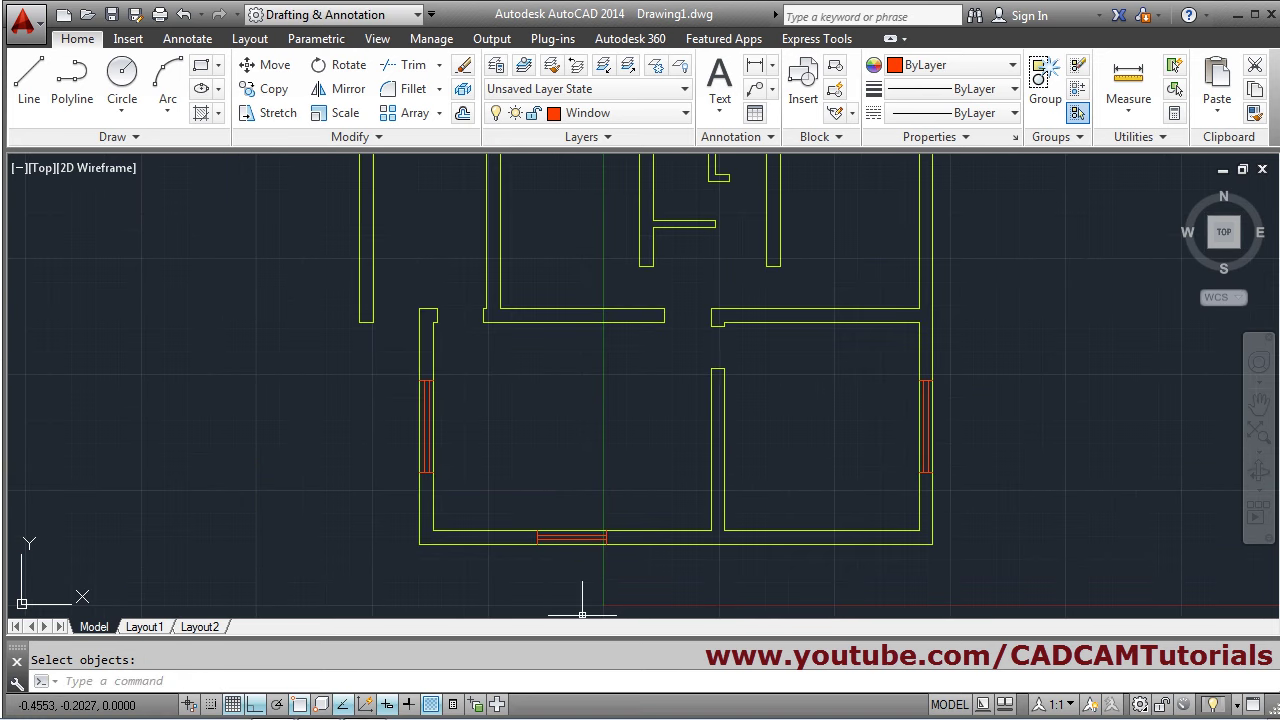
- Check the reference floor-plan PDF in Adobe Reader, then return to AutoCAD
key(alt+Tab)
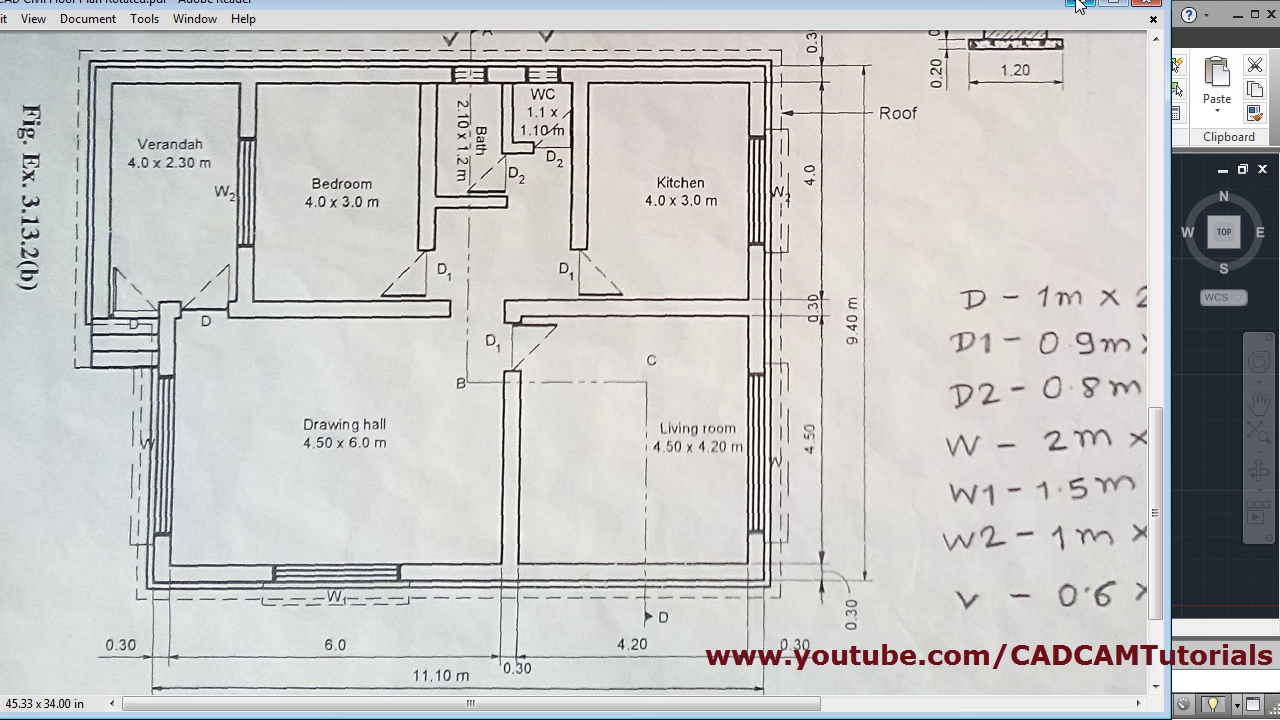
key(alt+Tab)
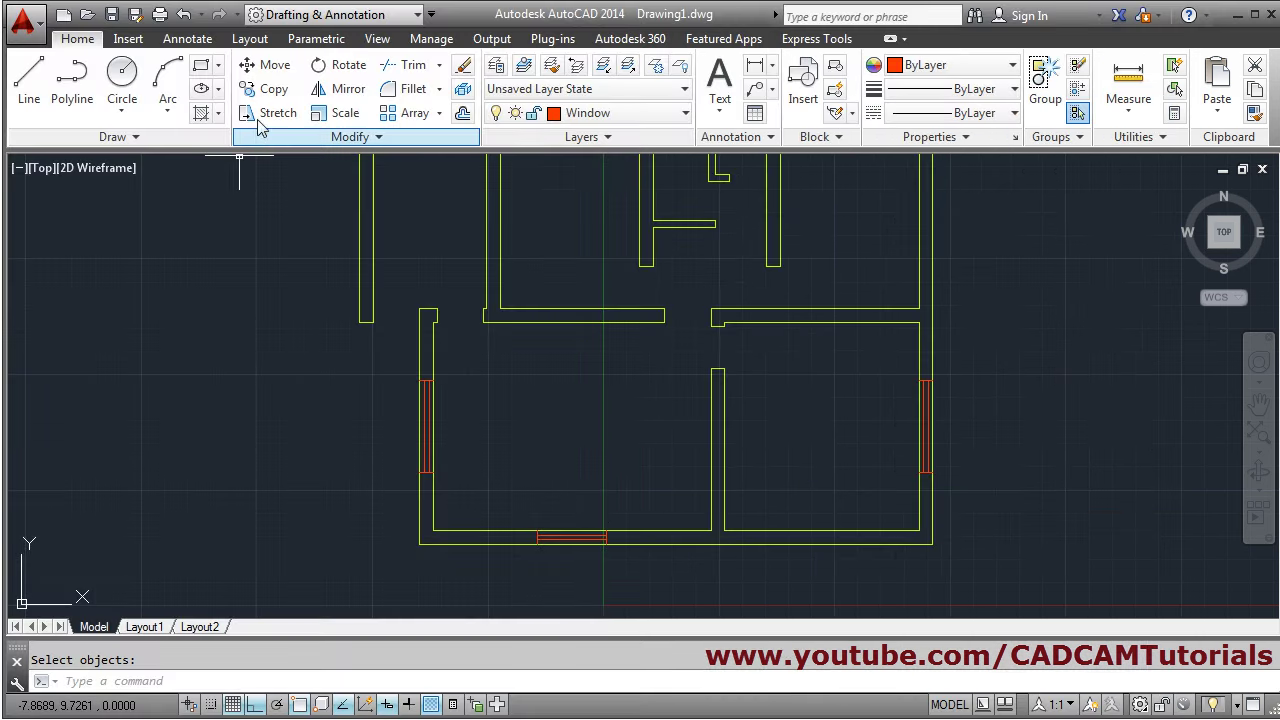
- Copy the bottom-wall red window, using its midpoint as the base point
click(262, 88)
scroll(625, 560, up, 2)
click(435, 472)
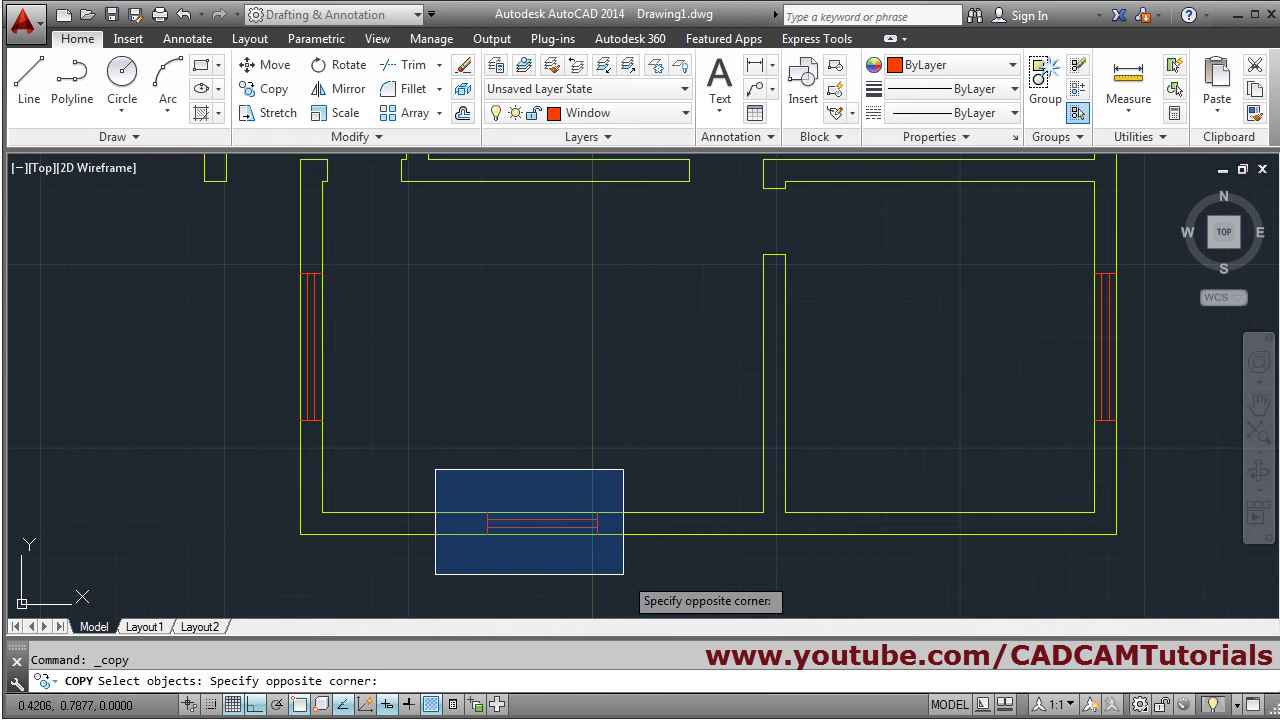
click(622, 592)
key(Return)
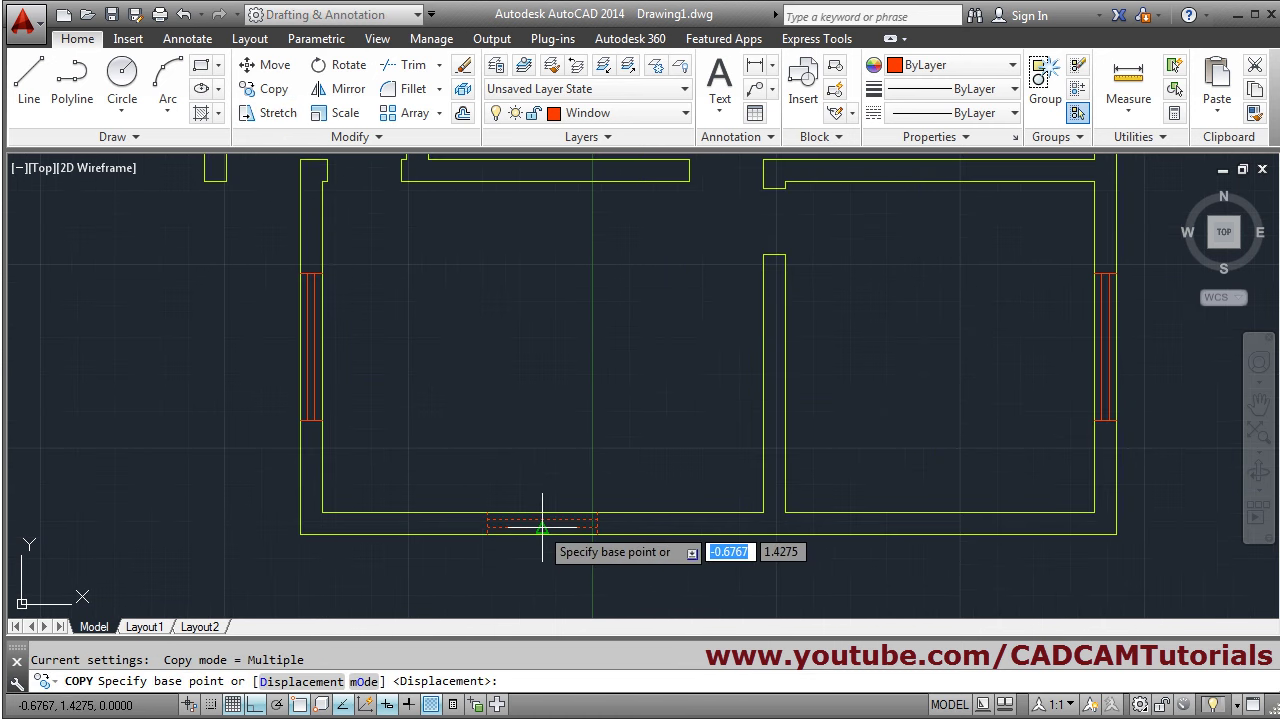
click(542, 527)
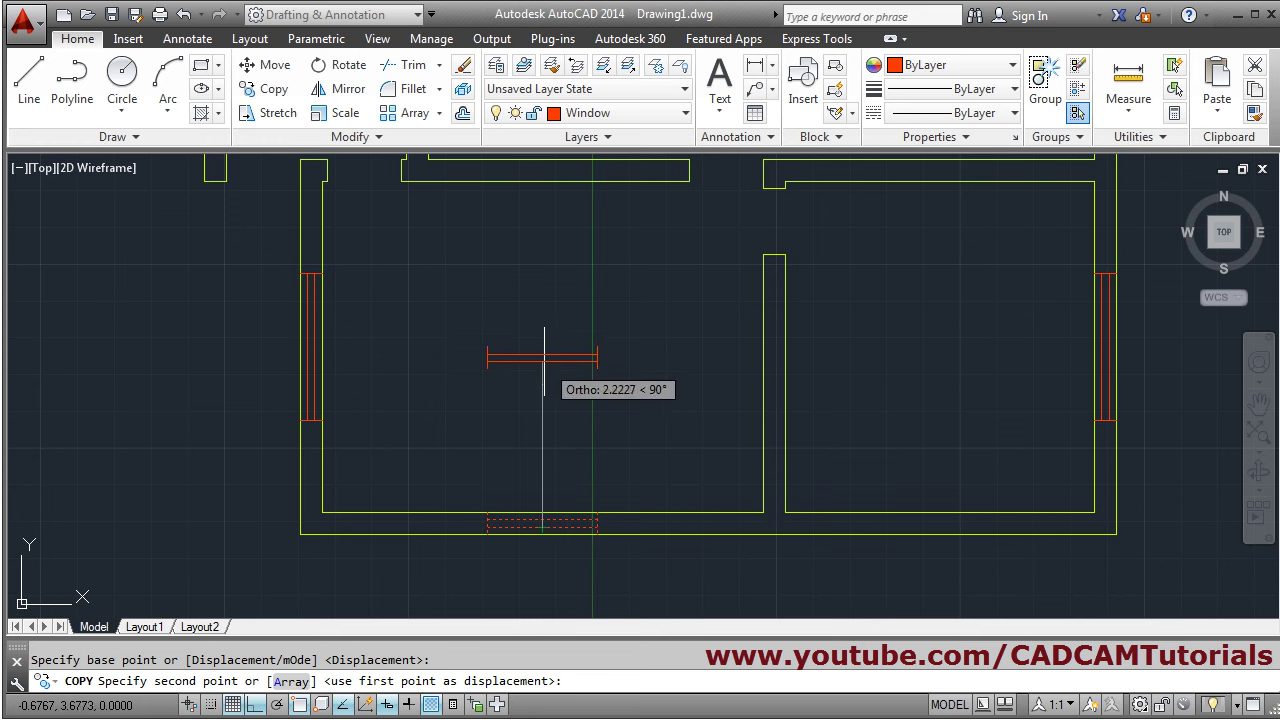
key(Escape)
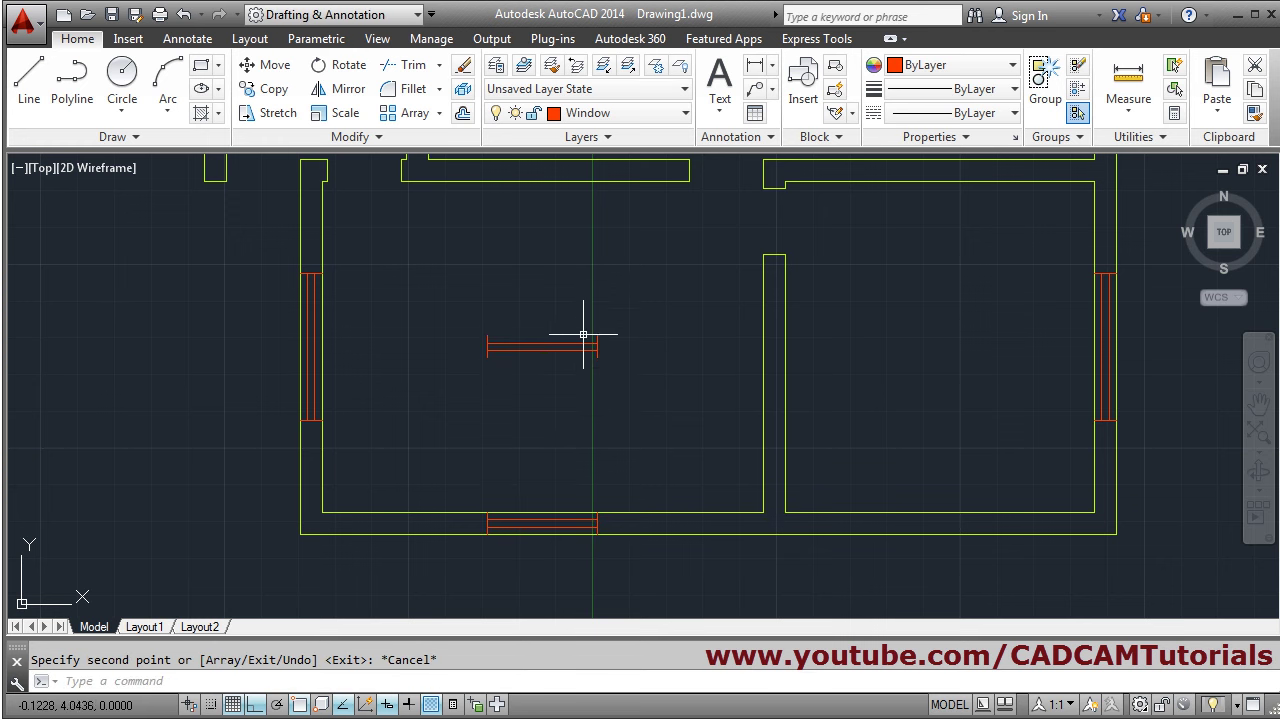
scroll(583, 334, up, 2)
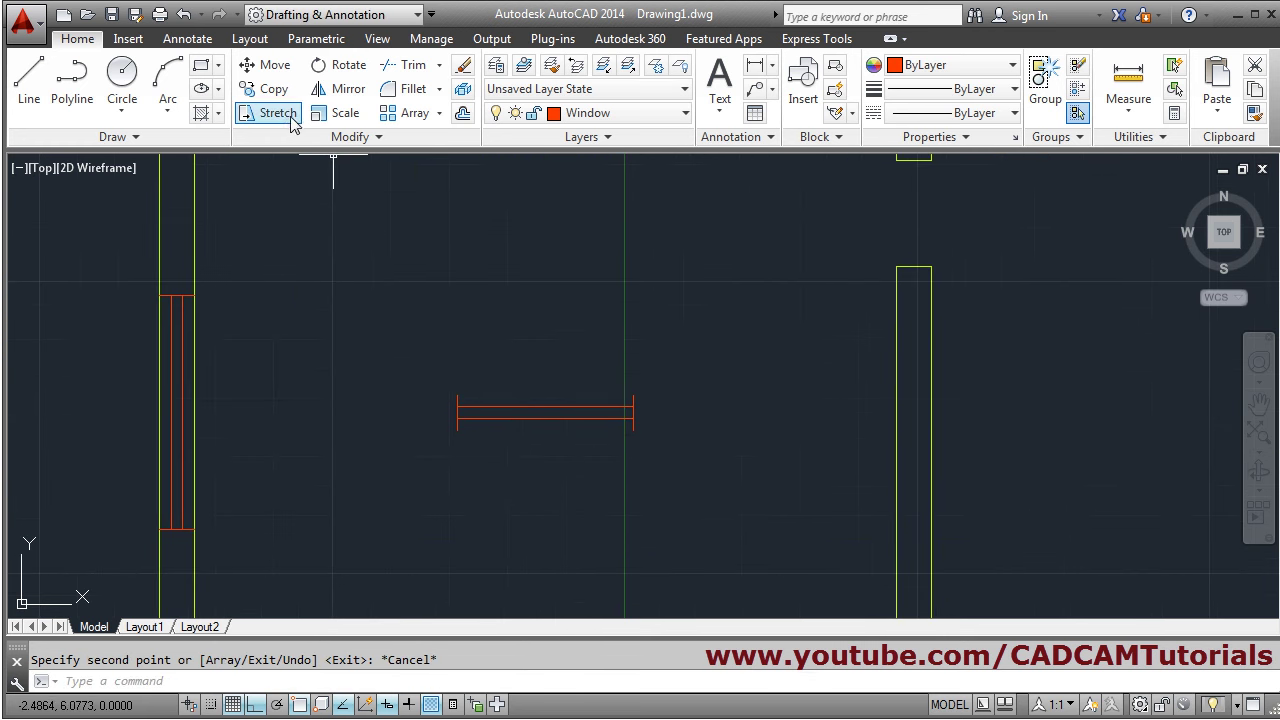
- Rotate the copied window about its centre so it stands vertical
click(345, 66)
click(668, 358)
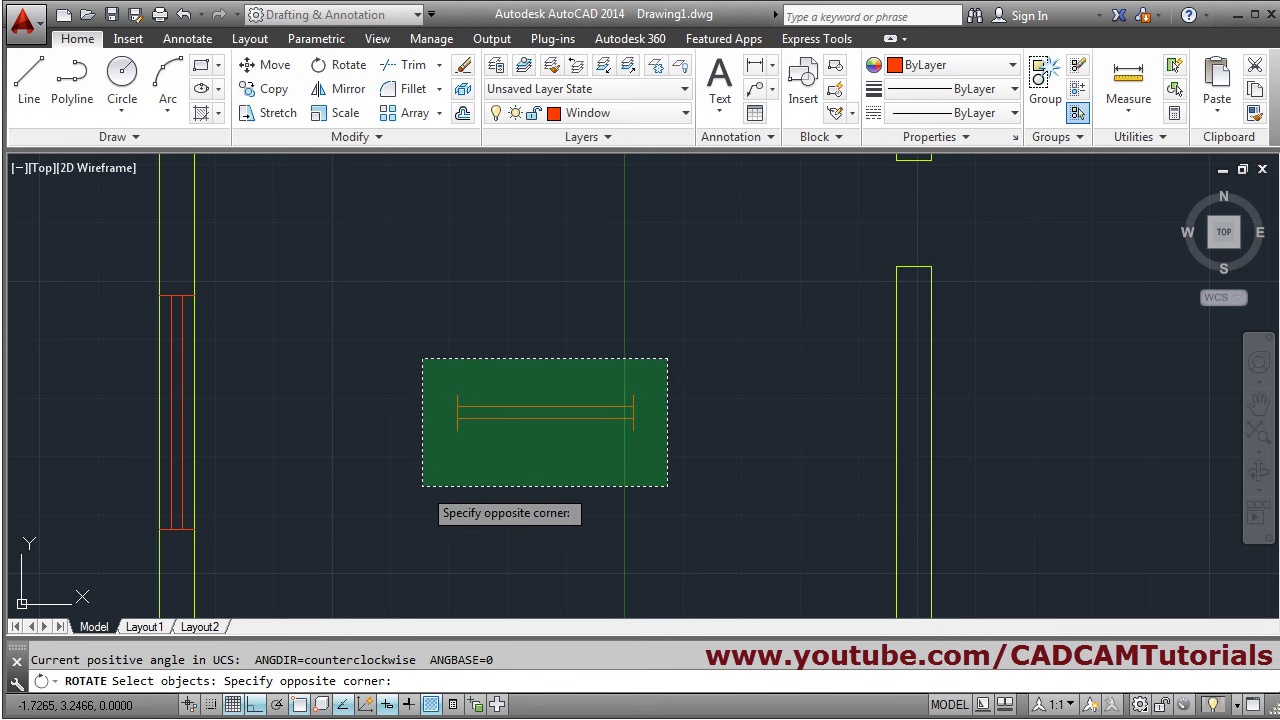
click(416, 482)
key(Return)
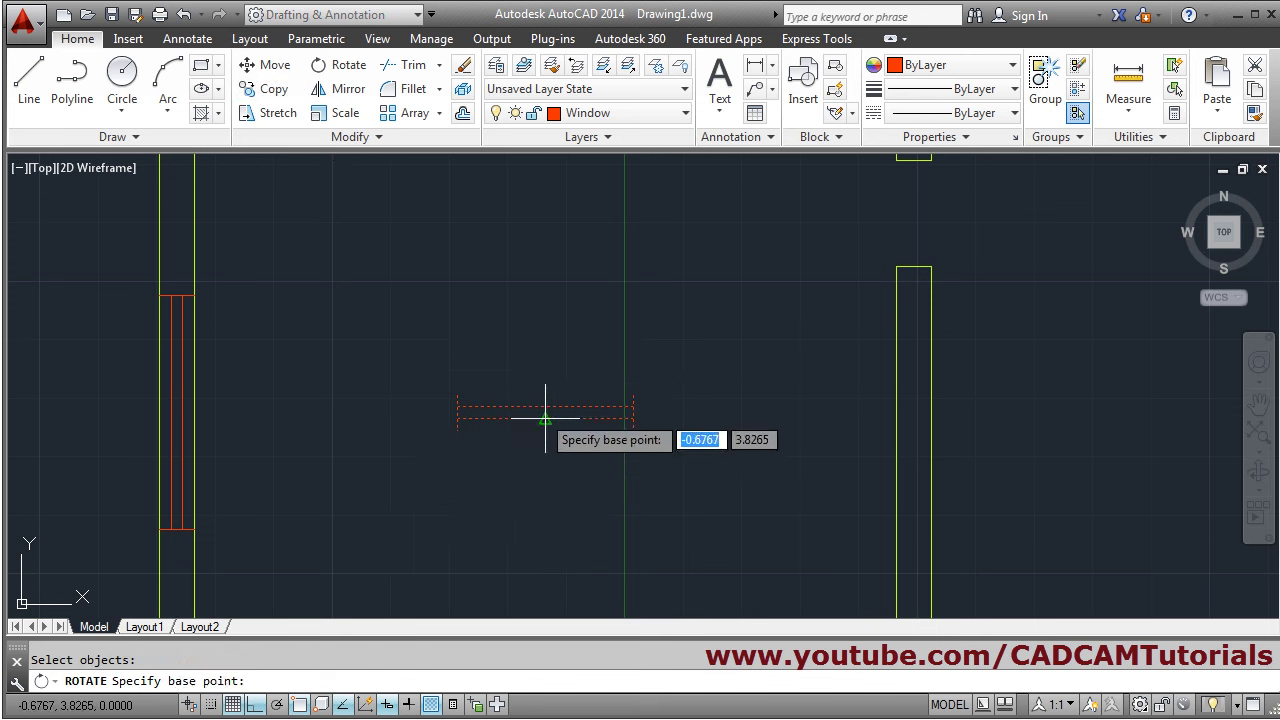
click(545, 411)
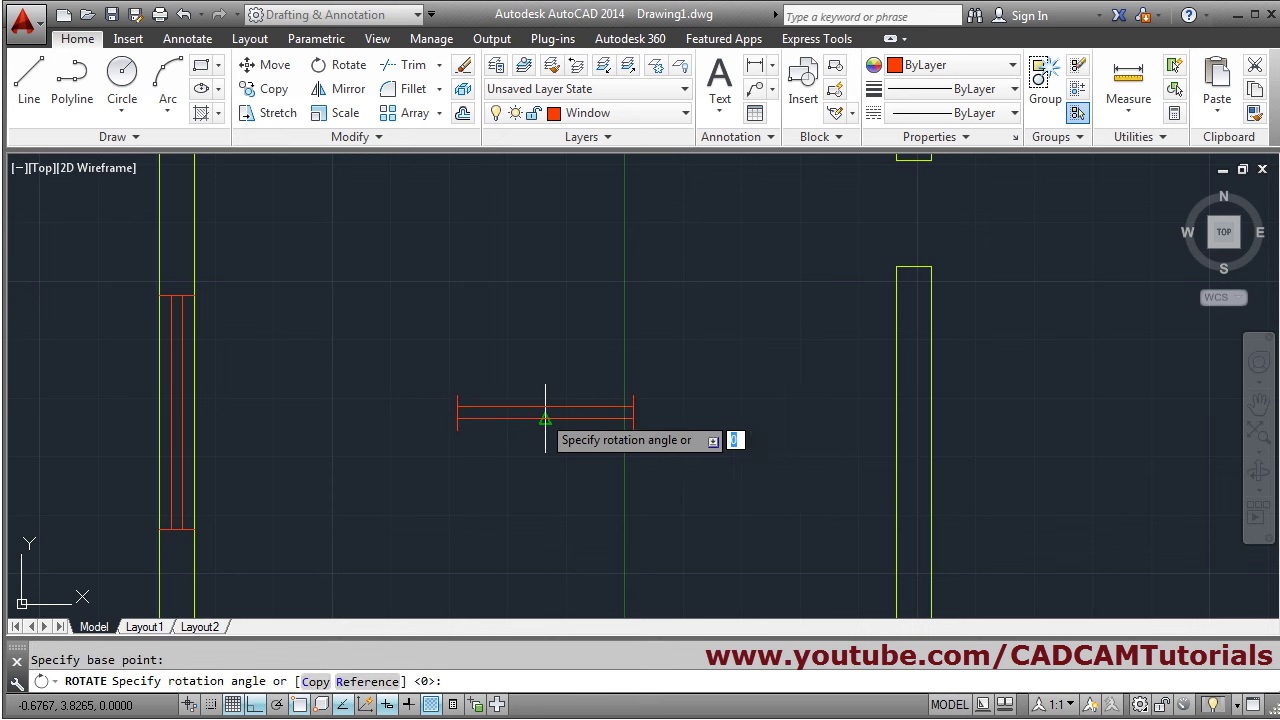
click(547, 566)
scroll(578, 500, down, 5)
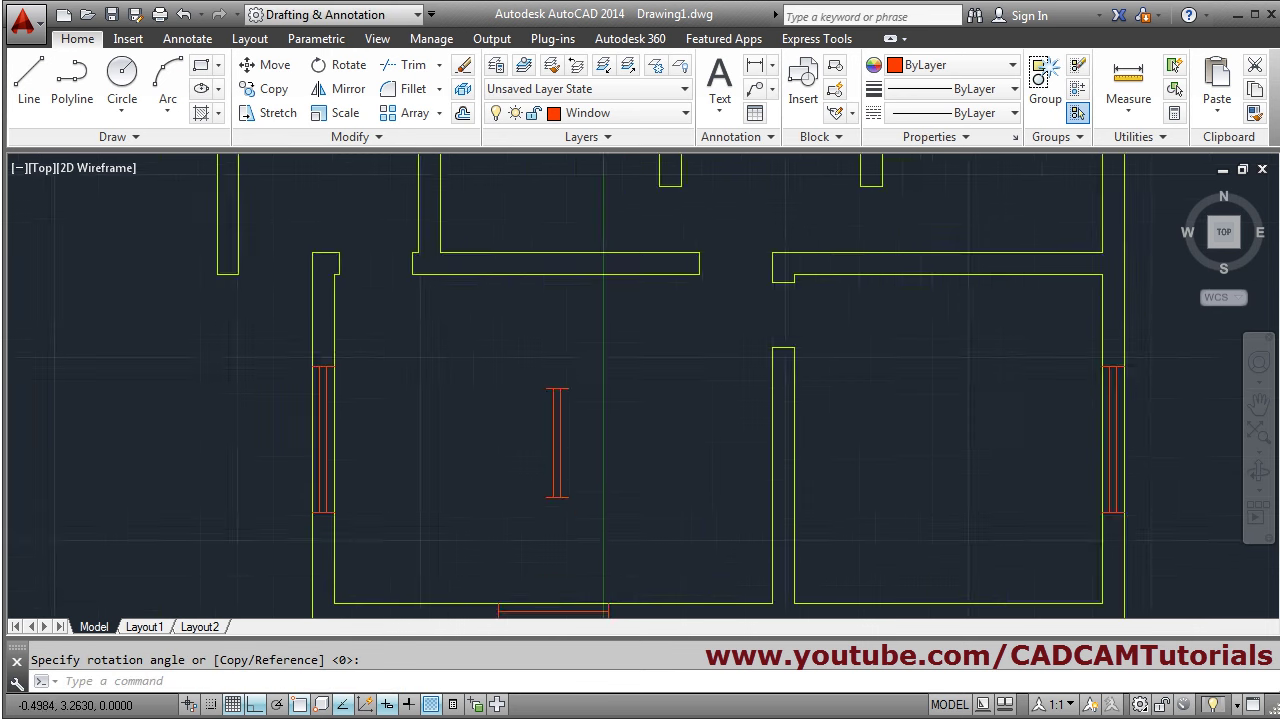
scroll(580, 514, up, 3)
scroll(552, 535, down, 2)
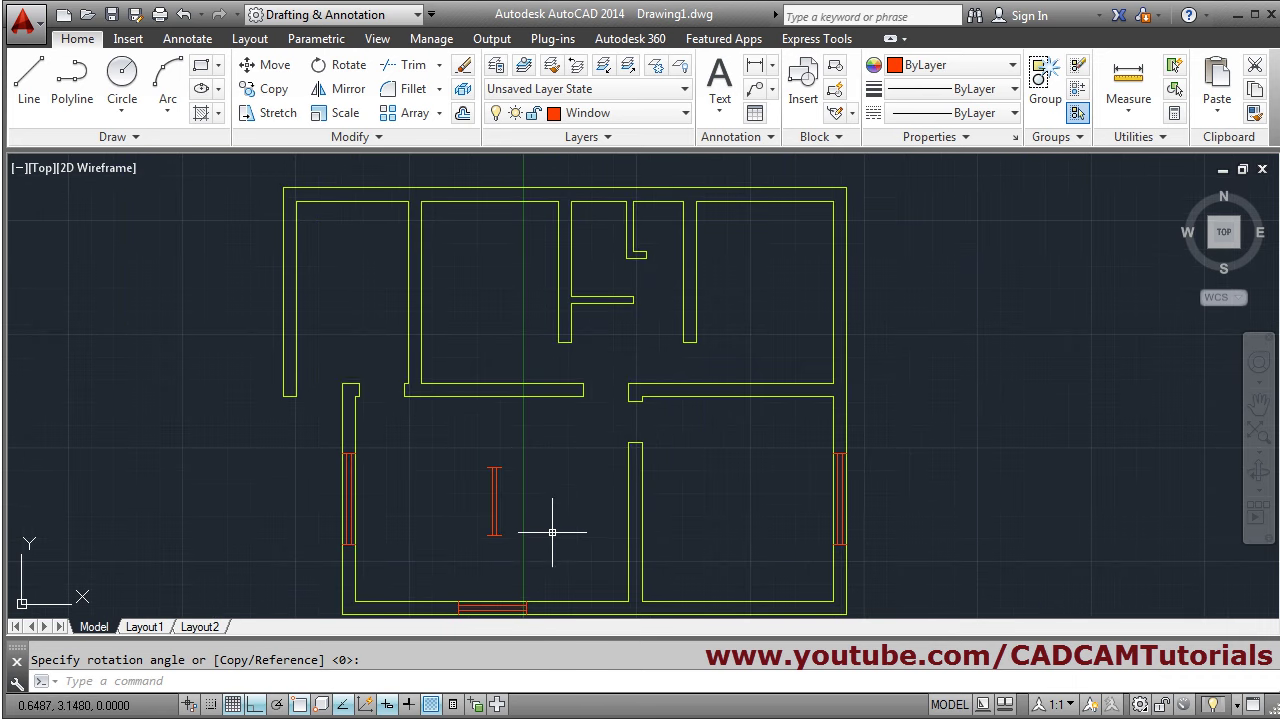
- Select the vertical red window for moving
click(265, 64)
scroll(474, 501, up, 2)
click(556, 416)
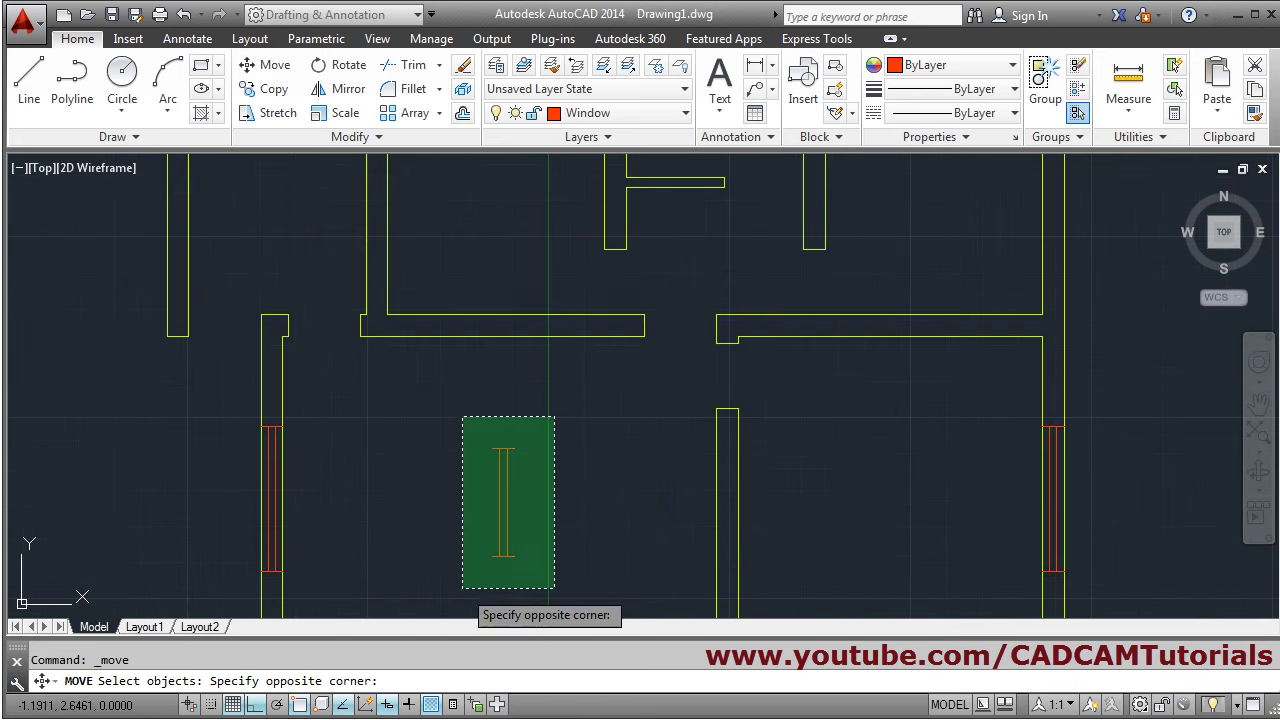
click(460, 591)
key(Return)
scroll(540, 530, down, 2)
scroll(523, 529, up, 2)
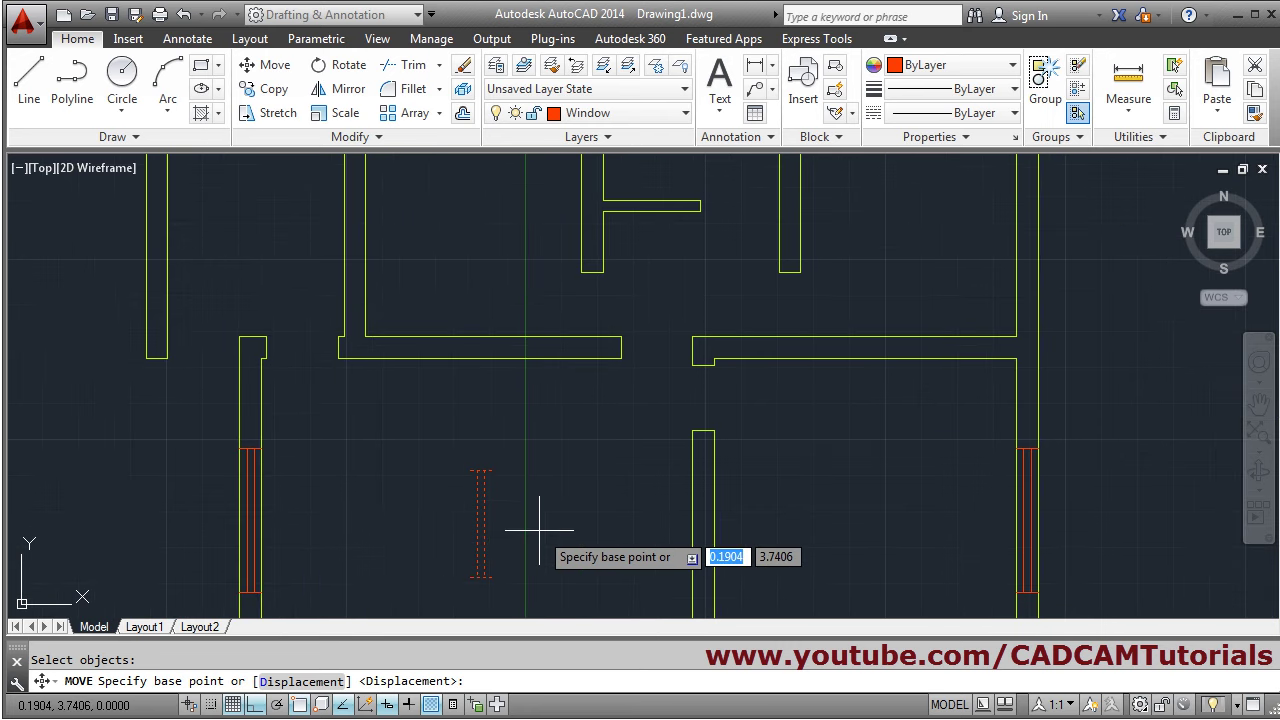
scroll(539, 530, down, 2)
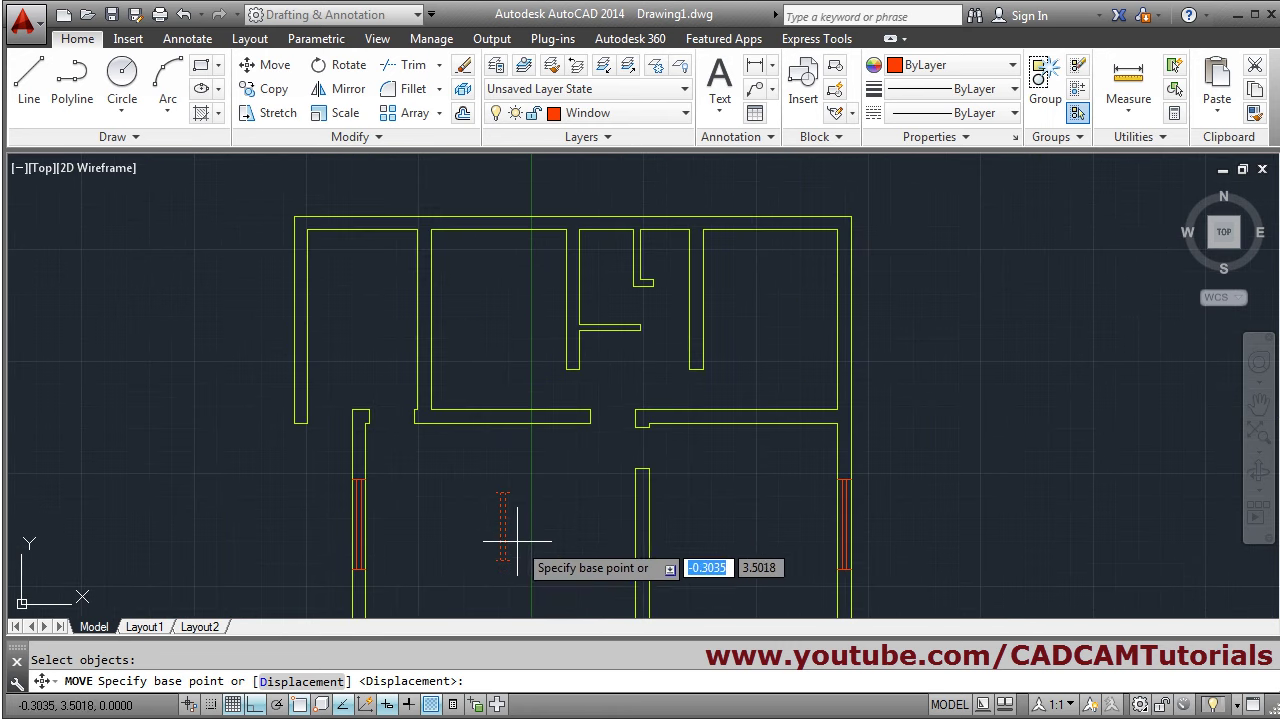
scroll(481, 528, up, 2)
scroll(490, 528, down, 3)
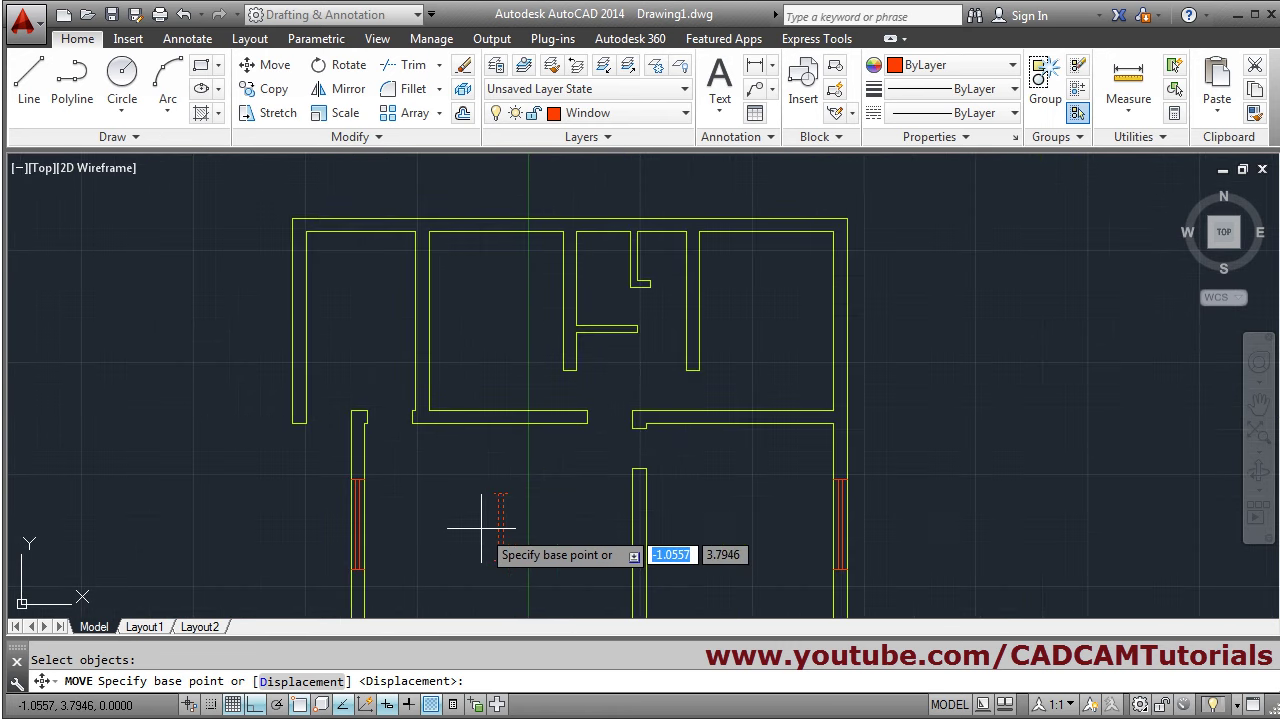
scroll(500, 510, up, 5)
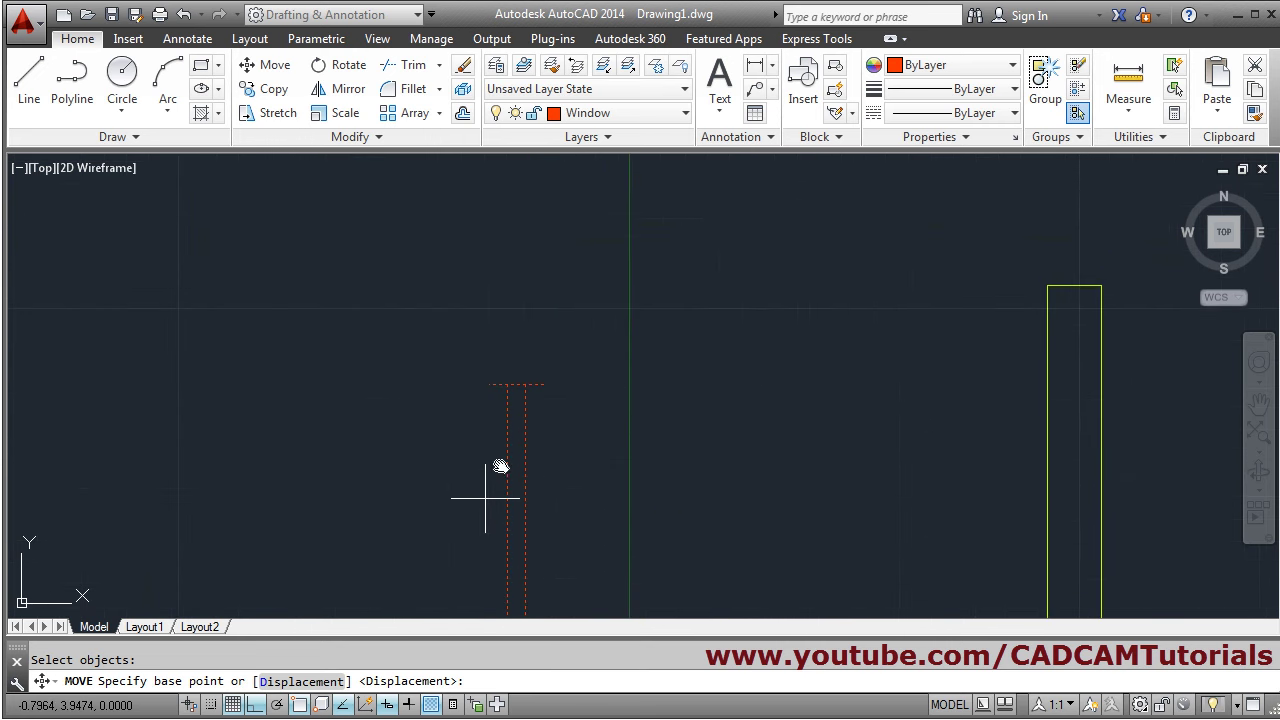
middle_drag(500, 471, 543, 373)
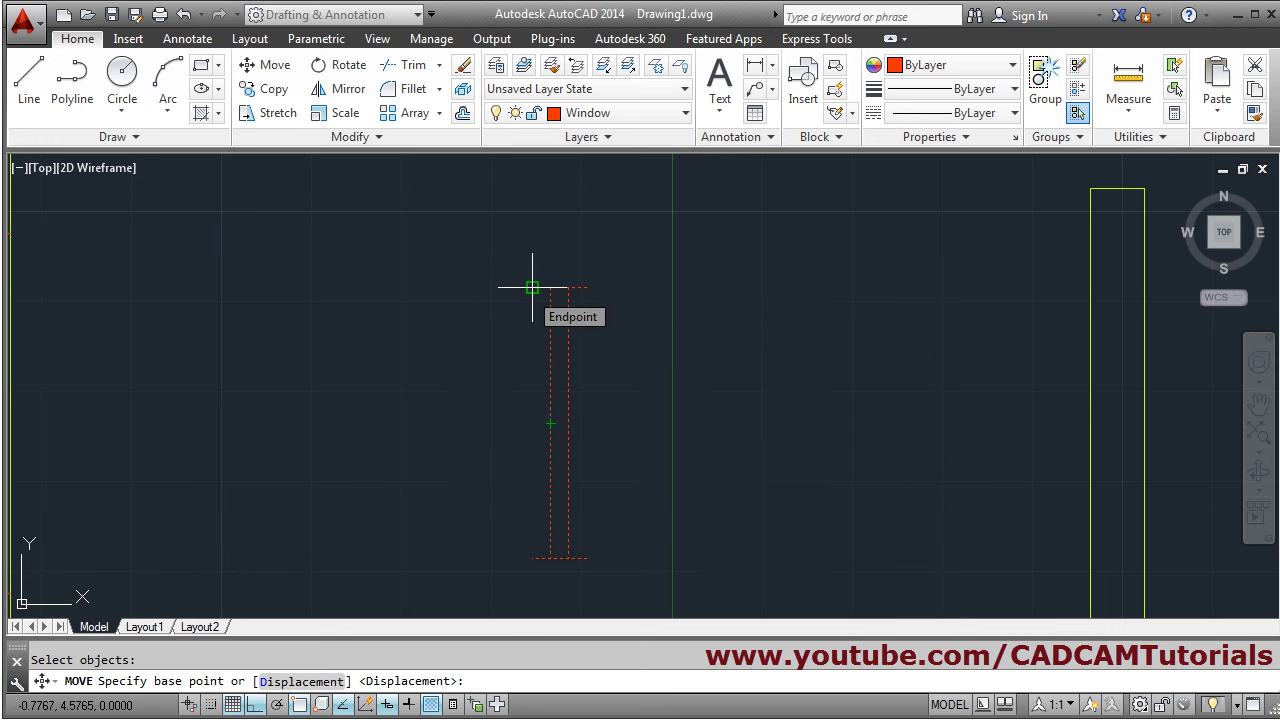
- Move the window by its midpoint into the upper-right room's outer right wall
click(532, 425)
scroll(520, 423, down, 5)
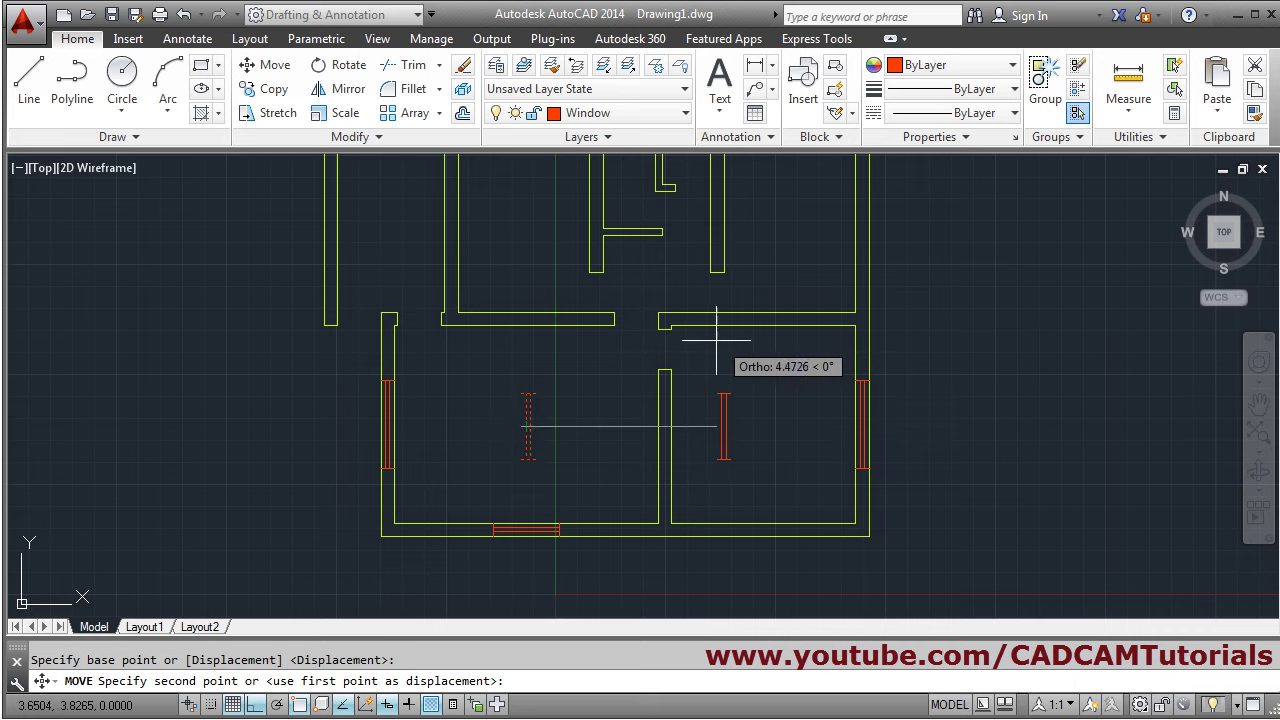
middle_drag(716, 340, 634, 526)
scroll(634, 443, up, 5)
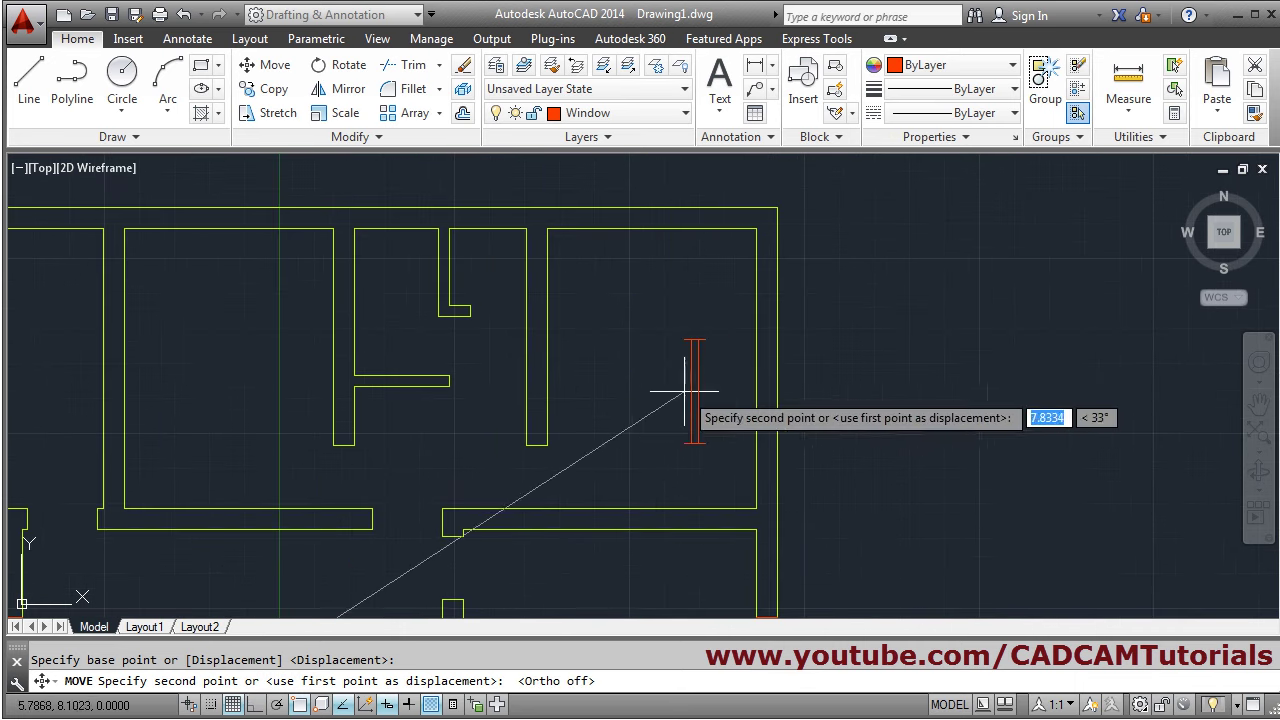
click(757, 369)
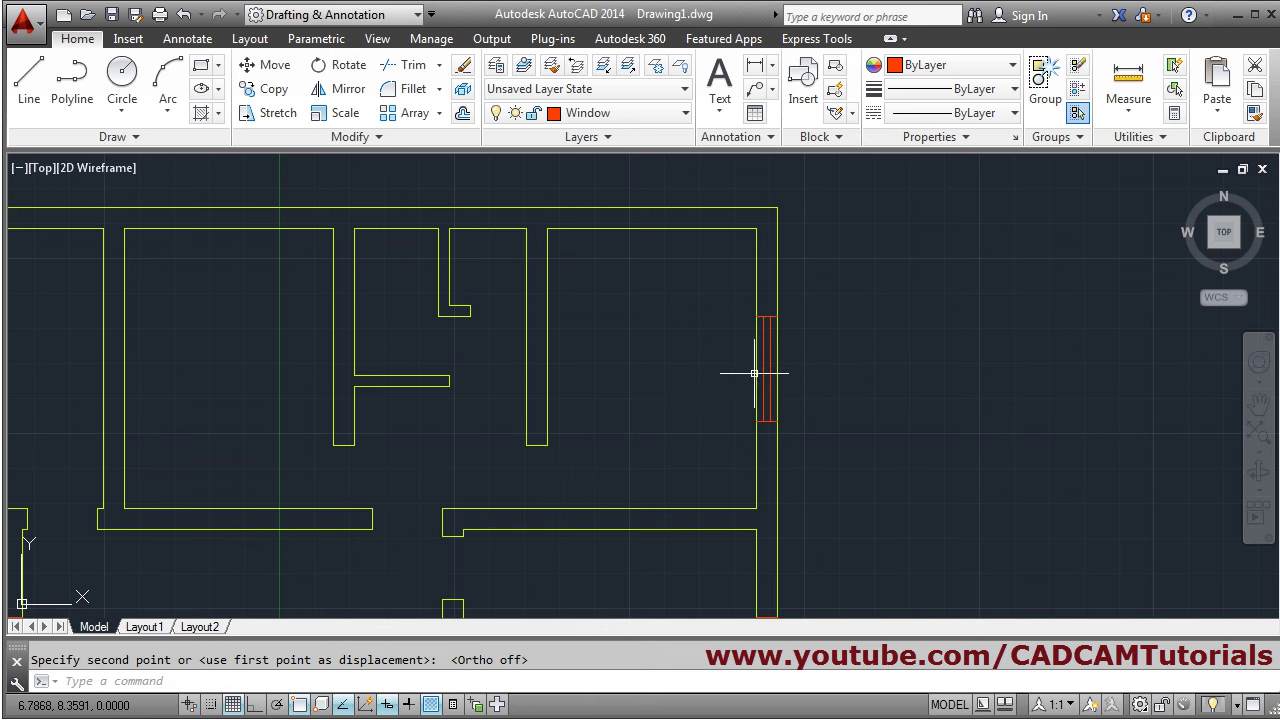
scroll(694, 382, down, 3)
scroll(674, 390, up, 3)
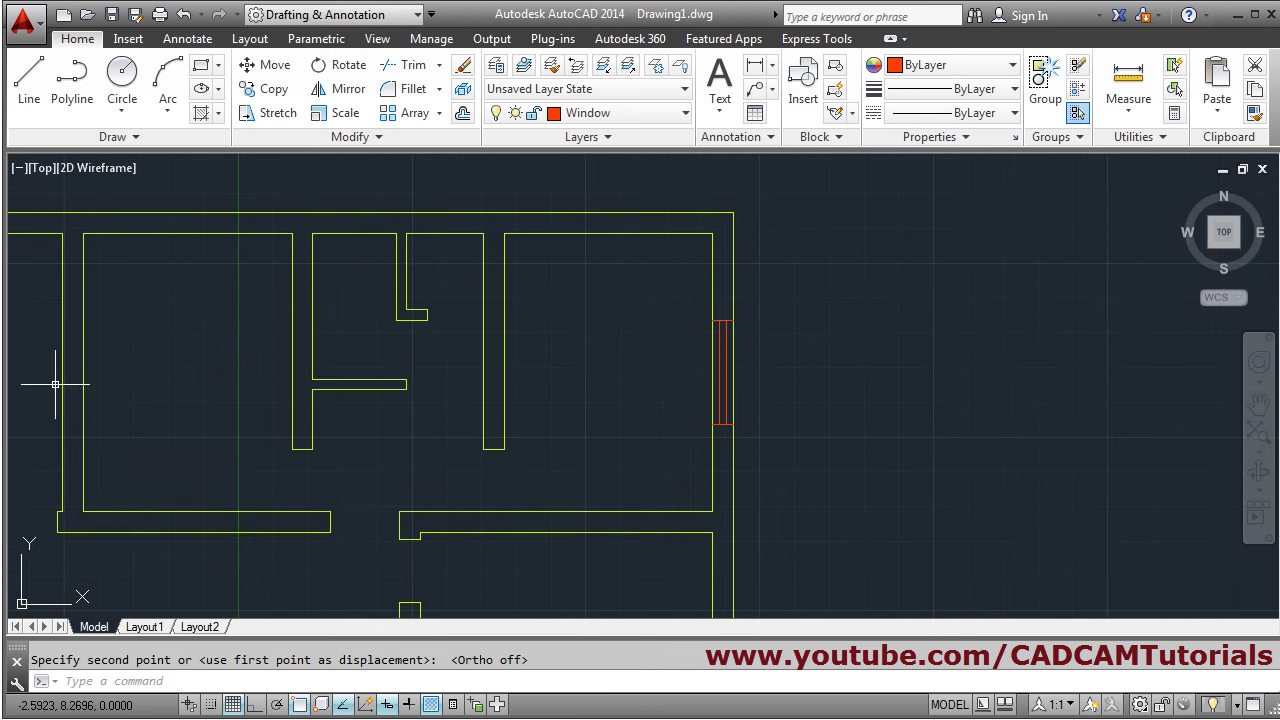
- Copy the upper-right wall window onto the wall between the two upper-left rooms
click(263, 88)
click(678, 300)
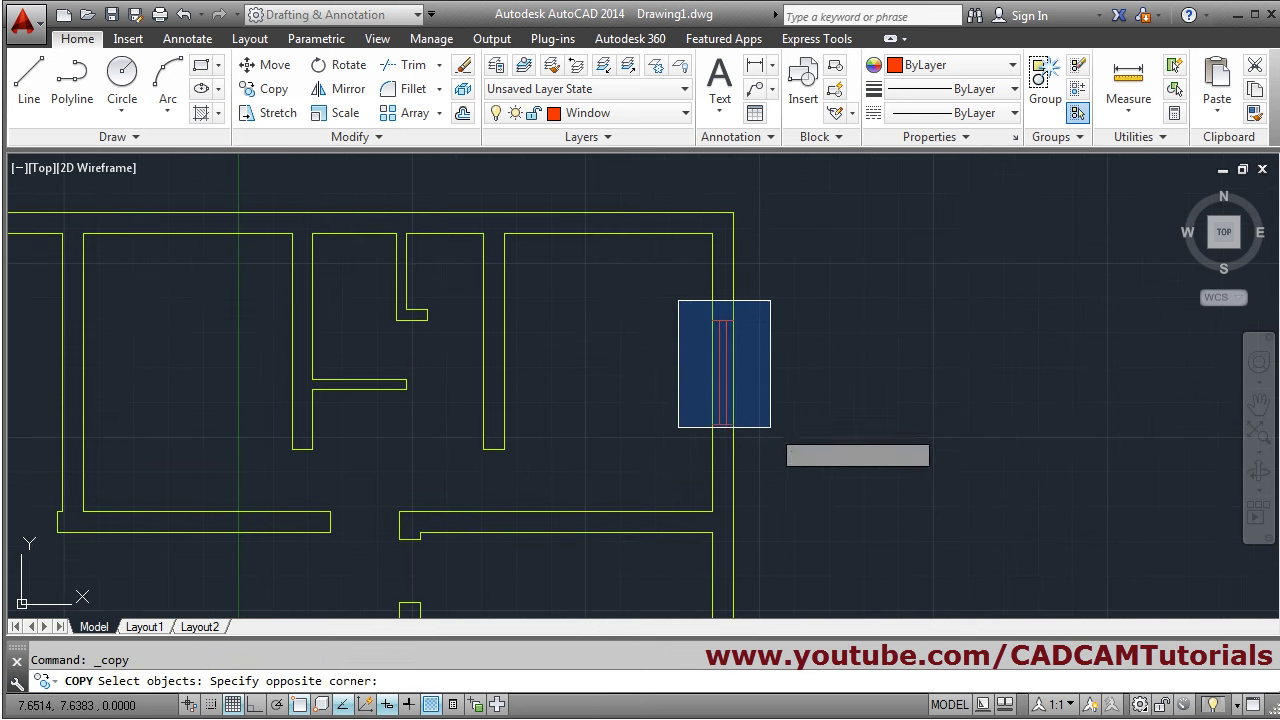
click(770, 427)
key(Return)
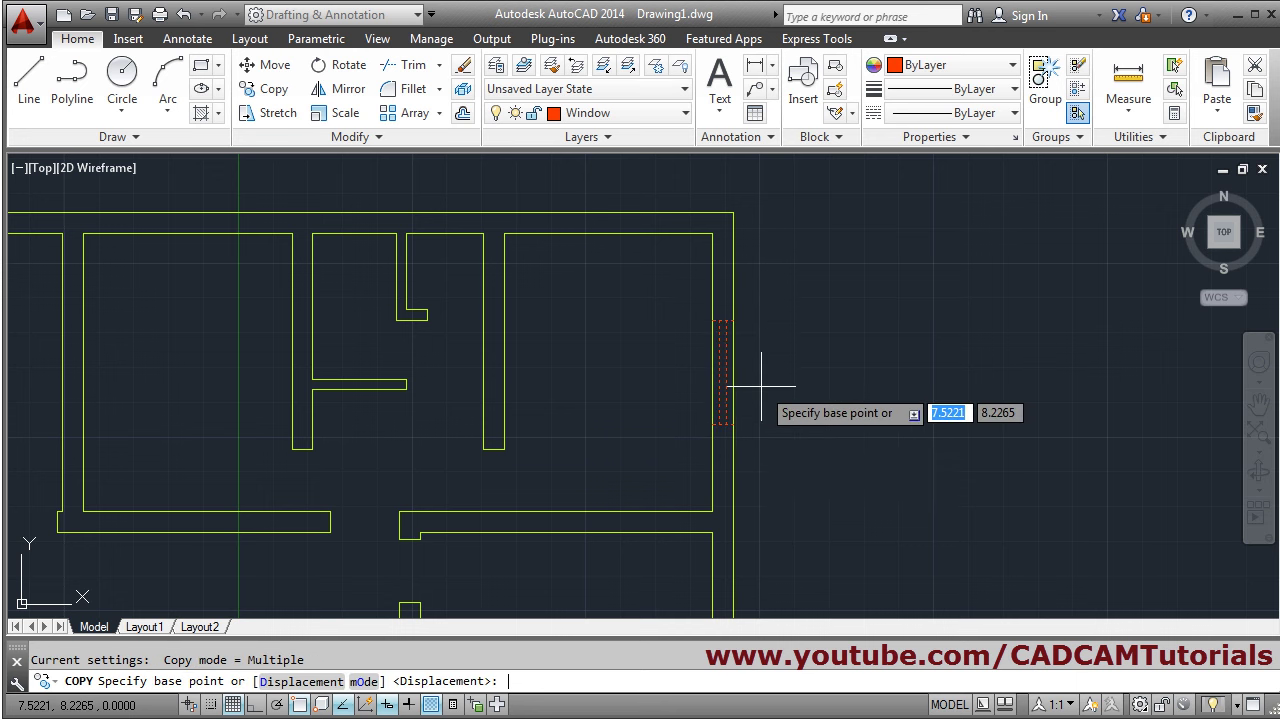
click(713, 372)
middle_drag(713, 372, 868, 392)
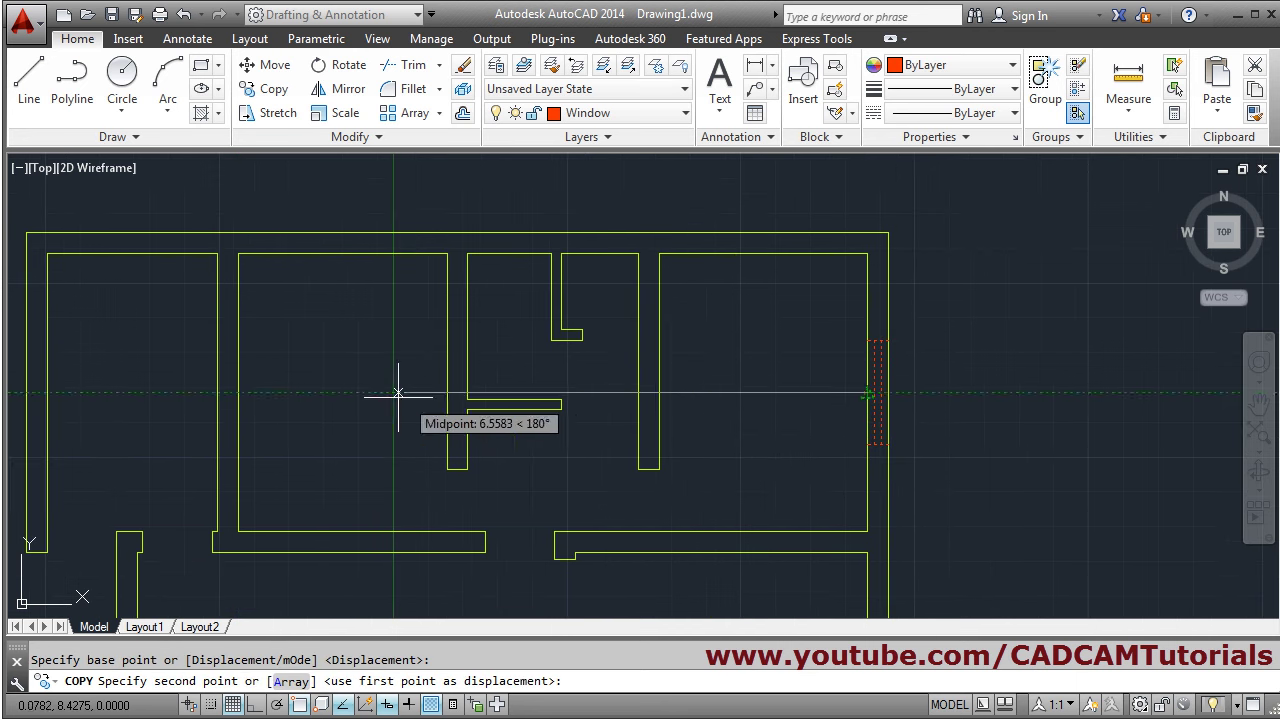
click(220, 392)
key(Return)
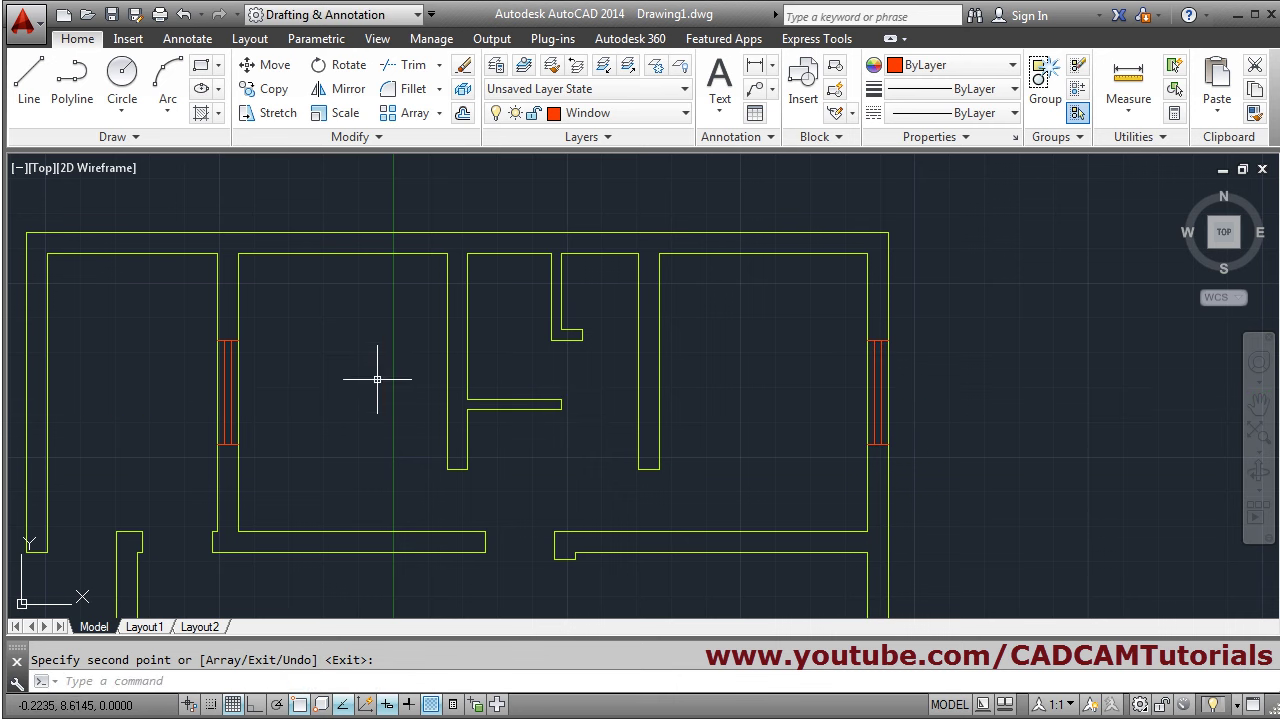
- Zoom to fit the whole plan and switch to the reference PDF in Adobe Reader
scroll(442, 274, down, 2)
middle_click(466, 303)
middle_click(466, 303)
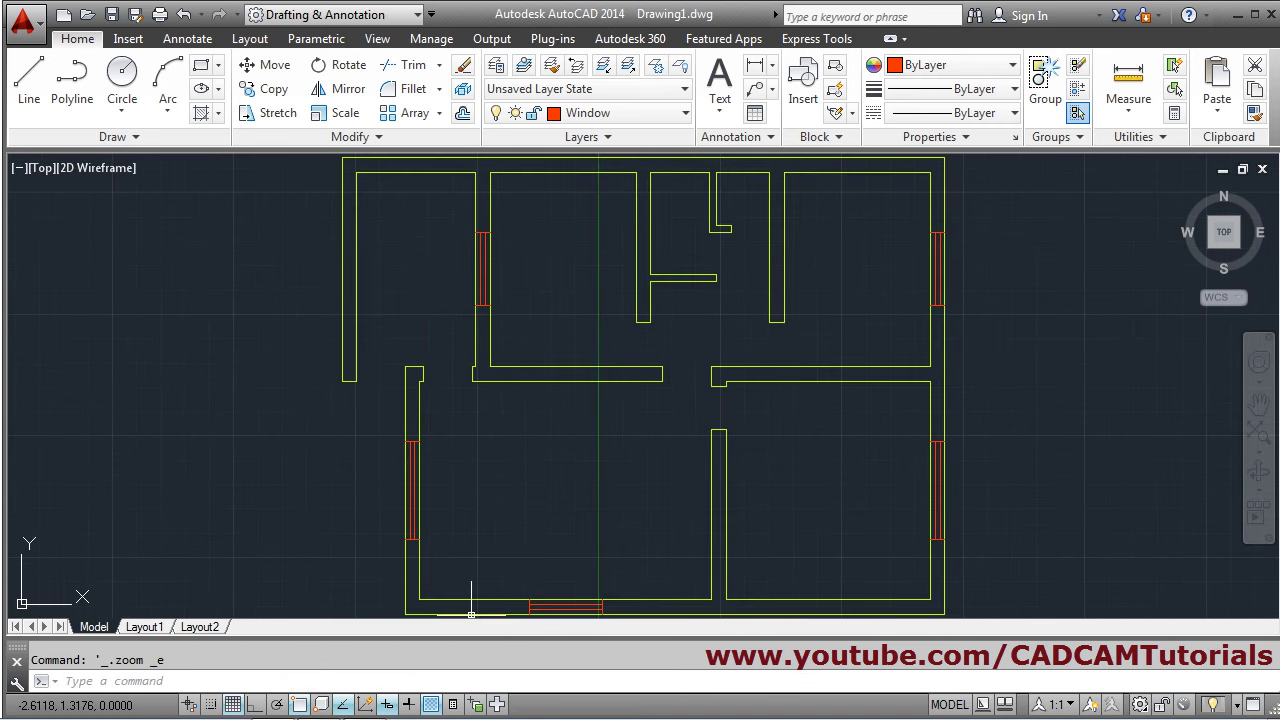
key(alt+Tab)
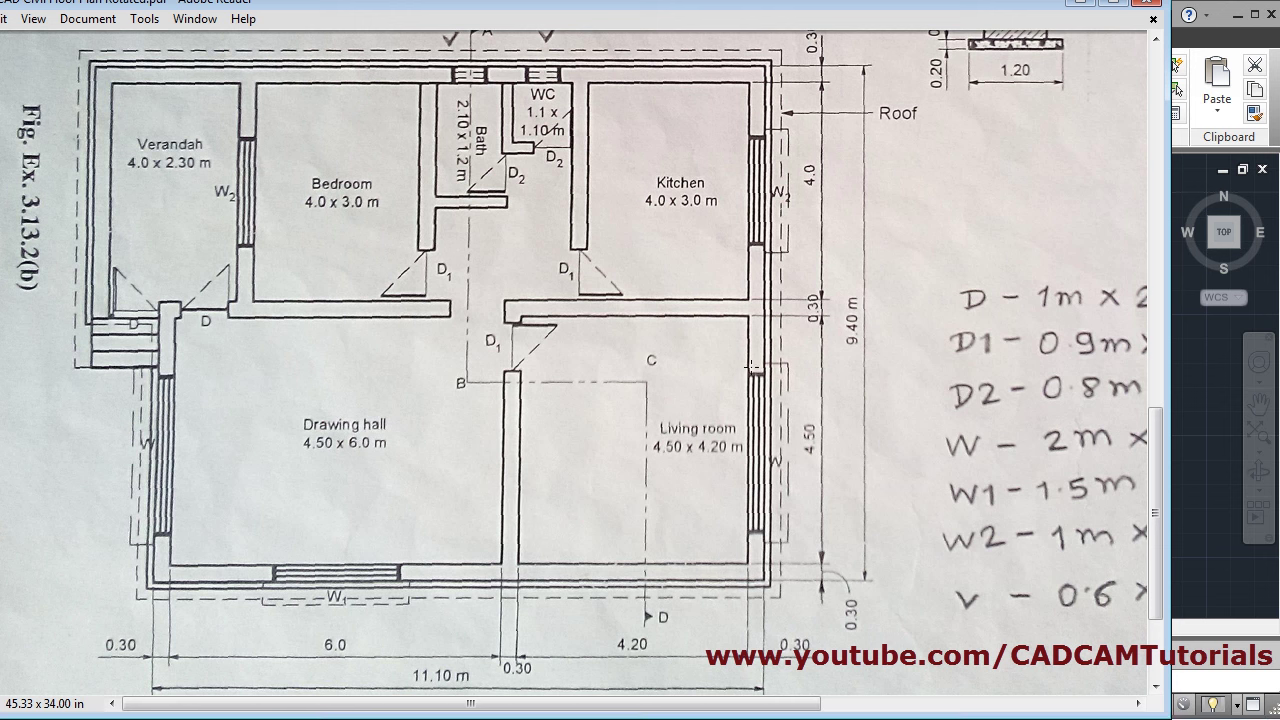